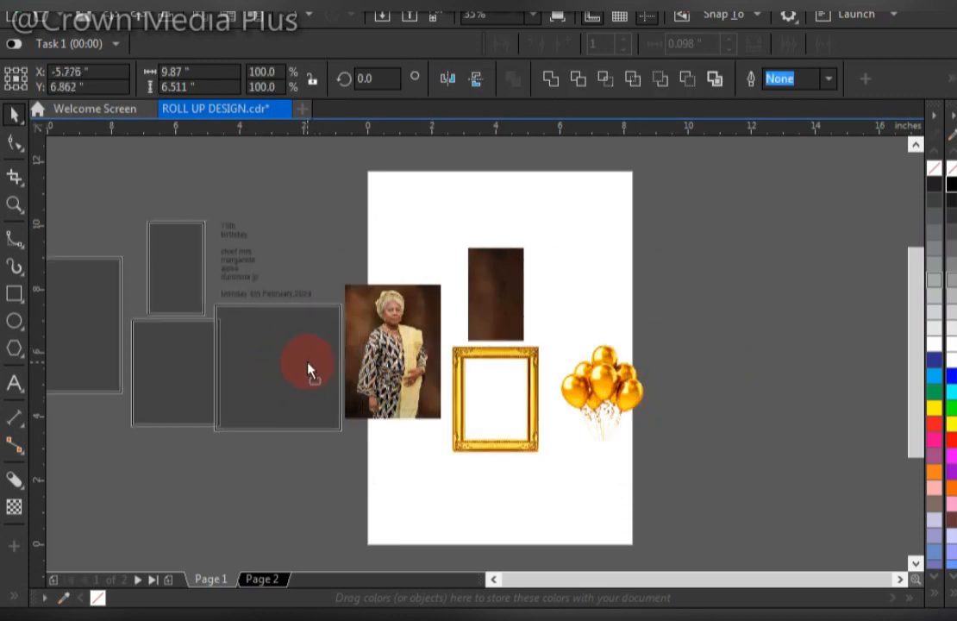
- Draw a 2.75-inch-wide portrait rectangle, centre it on the cleared page and scale it up to about 4.55 × 11.16 inches
left_click(415, 287)
key("F6")
left_click_drag(413, 203, 551, 493)
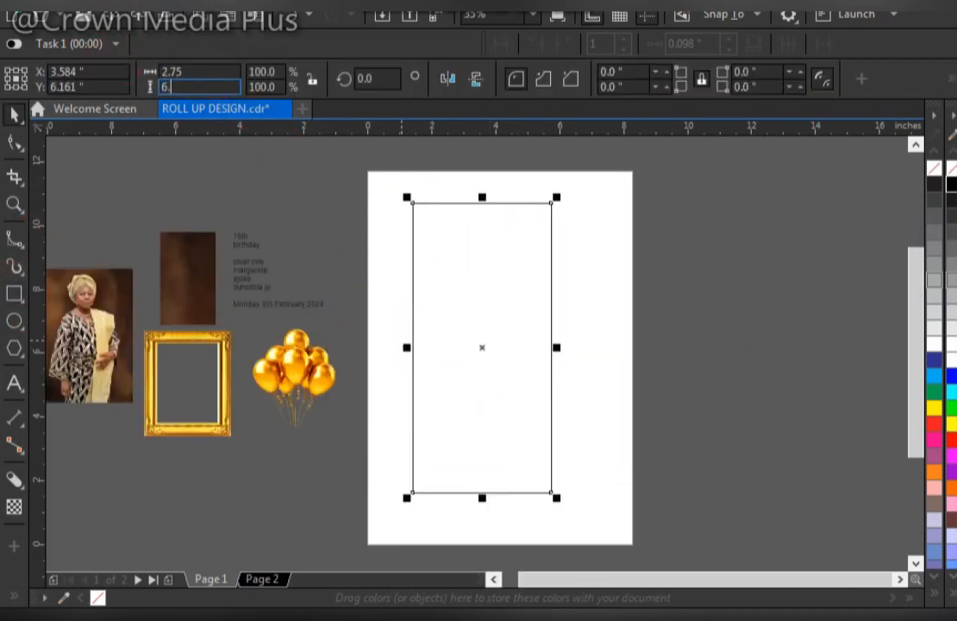
key("Return")
key("p")
left_click_drag(550, 243, 624, 172)
- Enlarge the brown texture image to about 4.87 × 8.12 inches and place it beside the tall rectangle
left_click(192, 262)
left_click_drag(221, 226, 309, 137)
left_click_drag(205, 217, 672, 295)
left_click(662, 200)
left_click_drag(203, 210, 658, 273)
- Convert the enlarged brown texture to a 300 dpi bitmap in RGB Color (24-bit) mode
left_click(301, 10)
left_click(342, 20)
left_click(534, 256)
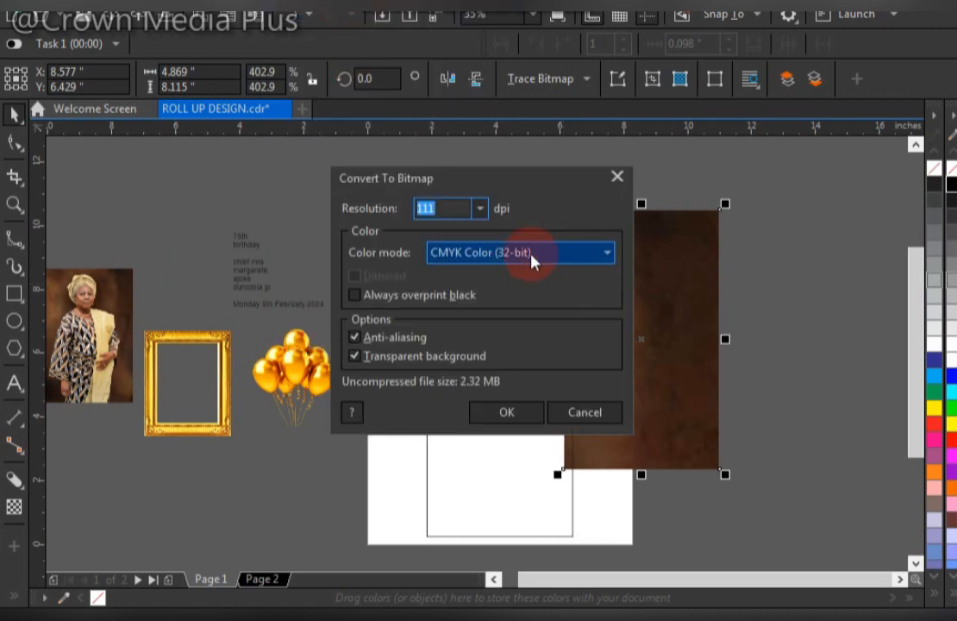
left_click(471, 336)
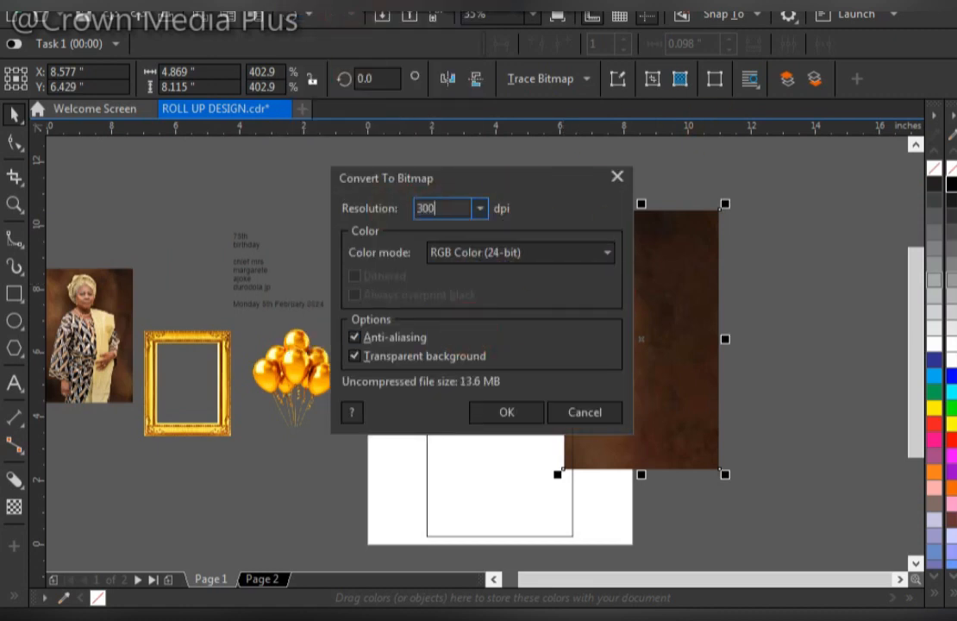
left_click(501, 414)
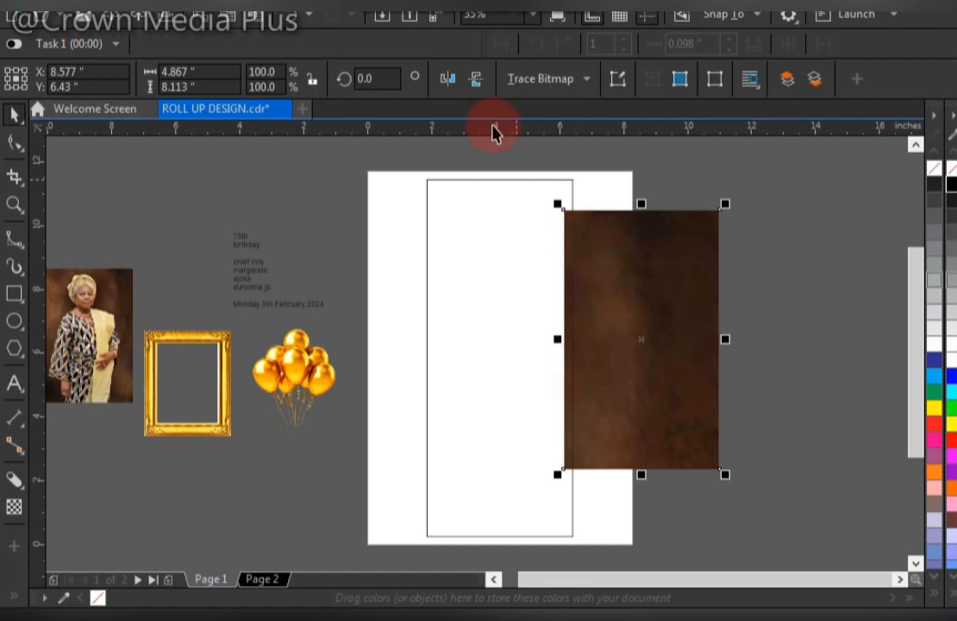
- Apply a Gaussian Blur with a 37-pixel radius to the brown texture
left_click(302, 11)
left_click(625, 261)
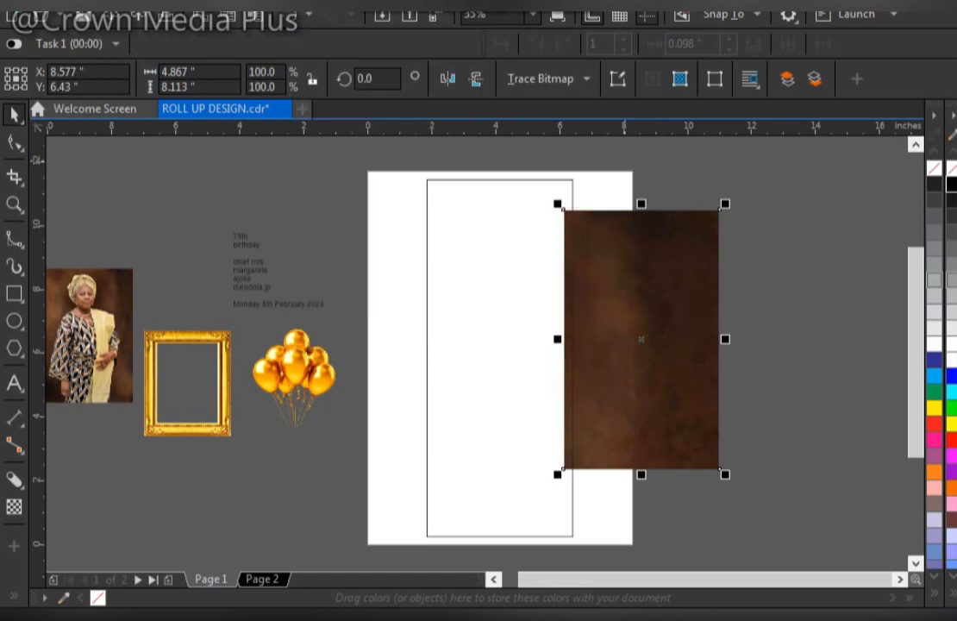
left_click(344, 13)
left_click(345, 13)
left_click(258, 12)
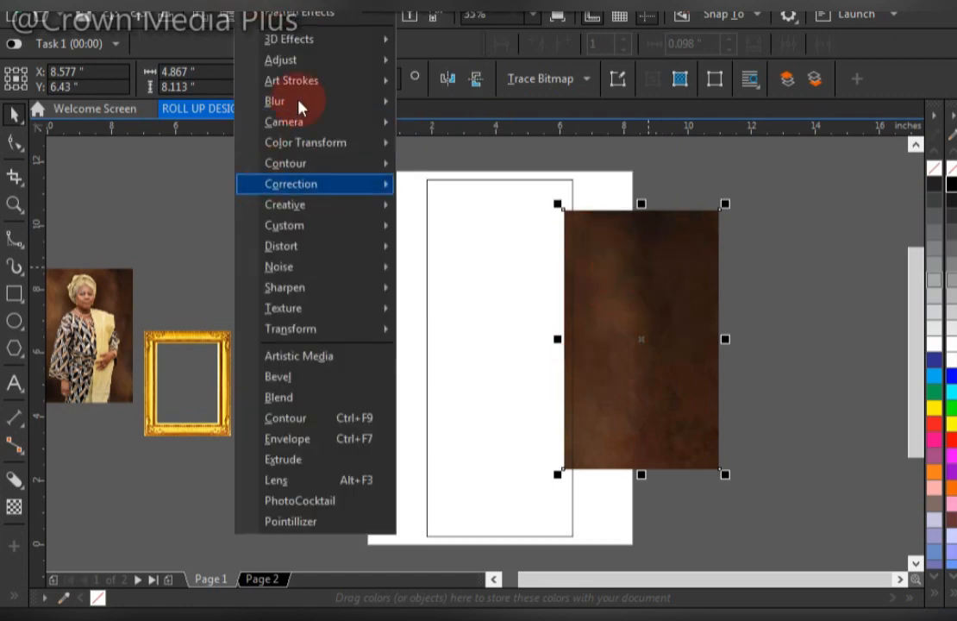
mouse_move(297, 101)
left_click(518, 147)
left_click_drag(541, 241, 384, 121)
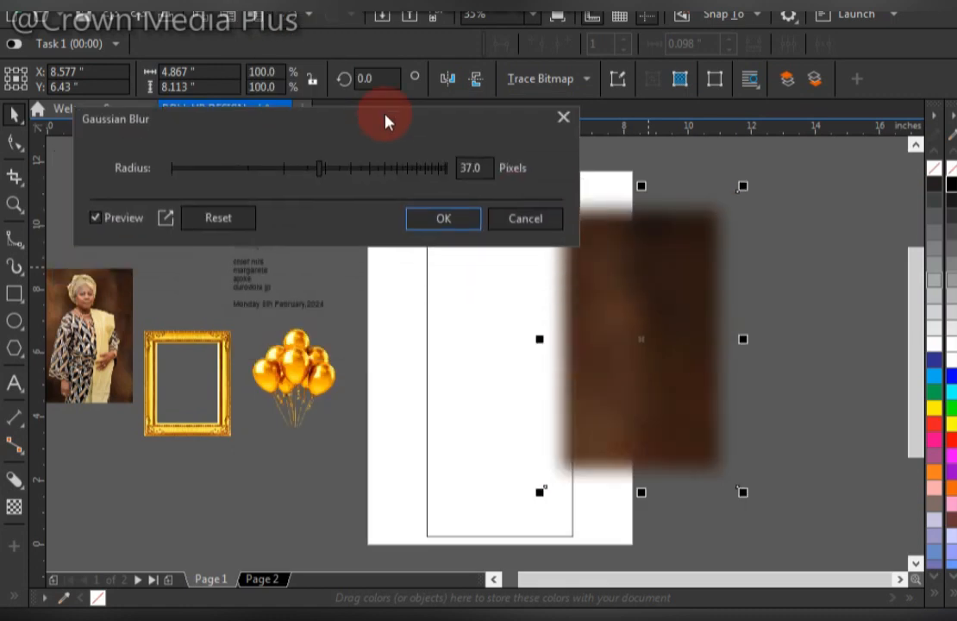
left_click(443, 219)
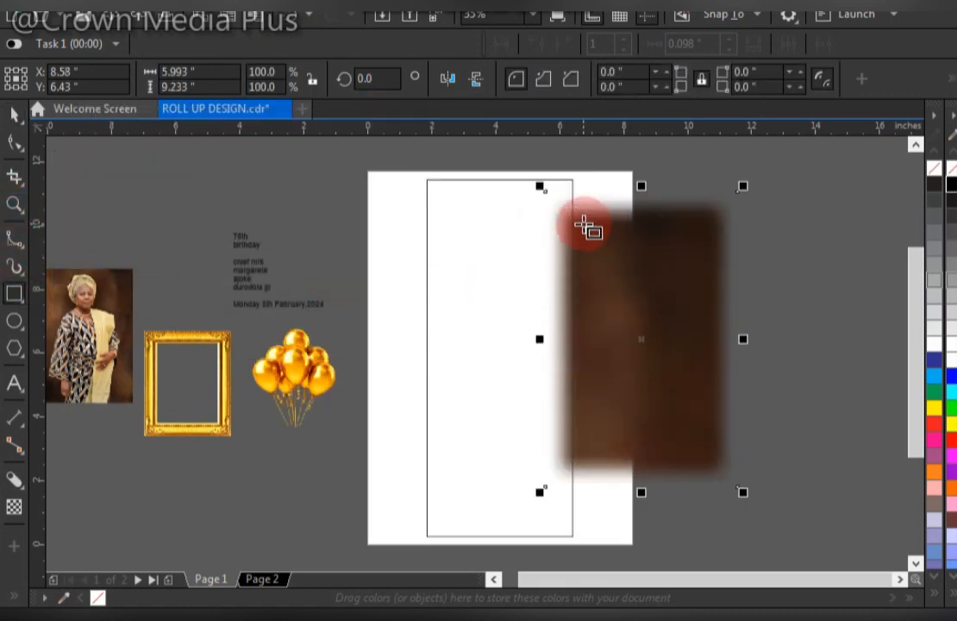
- Crop away the texture's soft blurred edges by intersecting it with a slightly smaller rectangle and deleting the leftover shapes
left_click_drag(584, 222, 706, 455)
key("space")
left_click(699, 215, "shift")
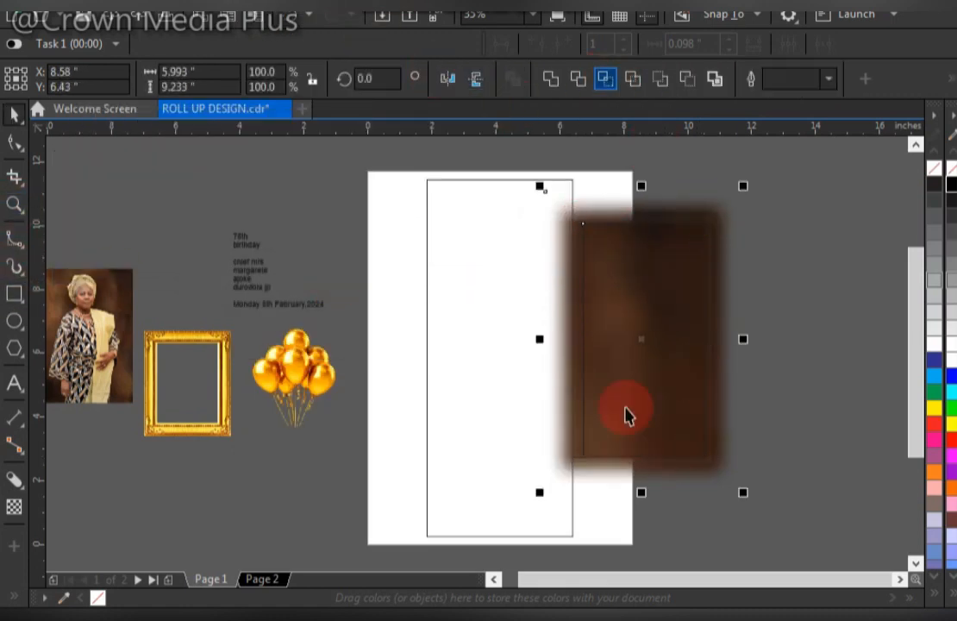
left_click_drag(588, 343, 489, 420)
left_click(646, 277)
key("Delete")
left_click(643, 281)
key("Delete")
- PowerClip the cropped texture inside the tall rectangle and stretch it to about 4.94 × 11.64 inches so it covers the frame
left_click(506, 326)
left_click(596, 383)
right_click(518, 313)
left_click(601, 89)
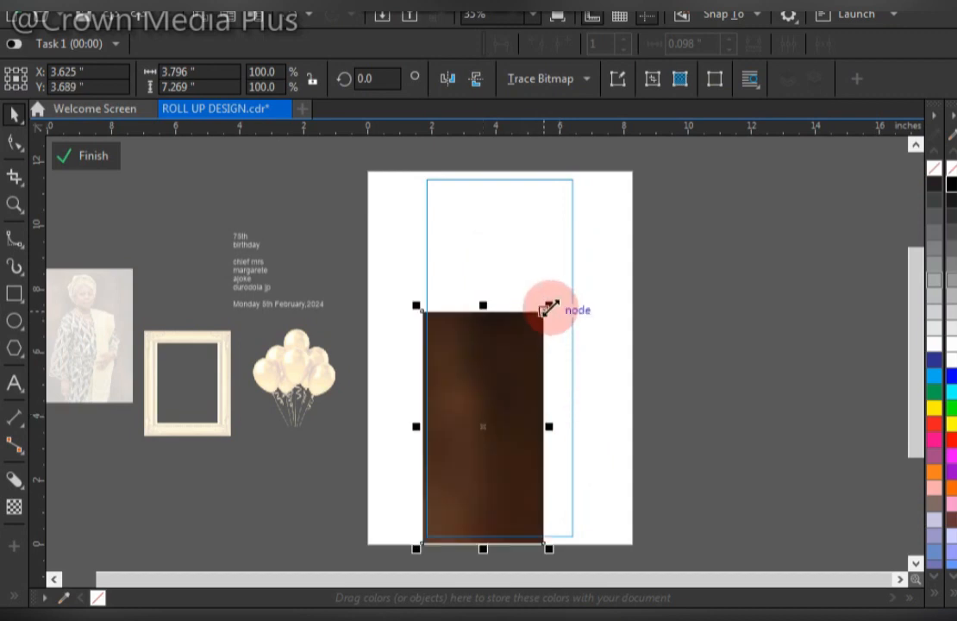
left_click_drag(551, 312, 609, 238)
left_click_drag(505, 228, 595, 164)
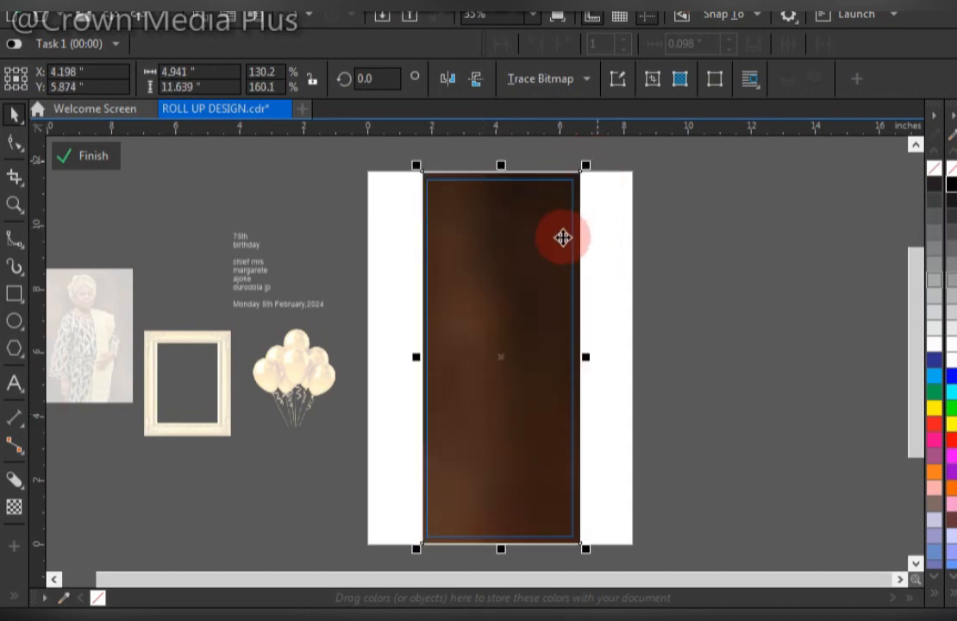
left_click(85, 156)
- Enlarge the woman's portrait photo and PowerClip it inside the brown banner rectangle
left_click(91, 334)
left_click_drag(138, 264, 185, 202)
left_click_drag(85, 268, 500, 312)
left_click(522, 366)
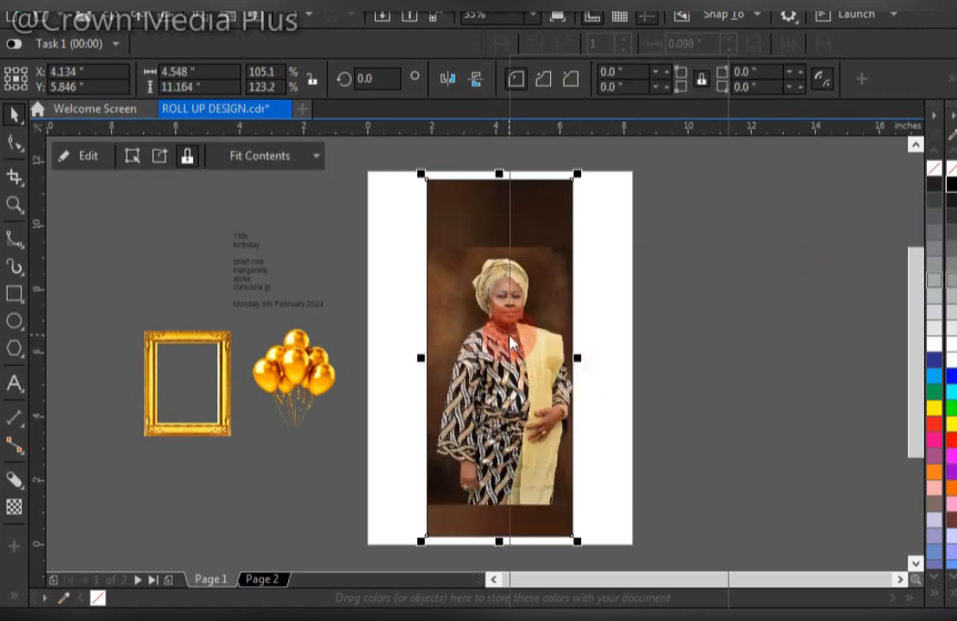
- Inside the PowerClip, enlarge the portrait to about 6.10 × 8.55 inches, lower it and centre it horizontally on the background
right_click(512, 376)
left_click(610, 91)
mouse_move(602, 246)
left_mouse_down()
mouse_move(629, 220)
mouse_move(601, 244)
left_mouse_up()
left_click_drag(520, 419, 520, 434)
left_click(522, 235, "shift")
key("c")
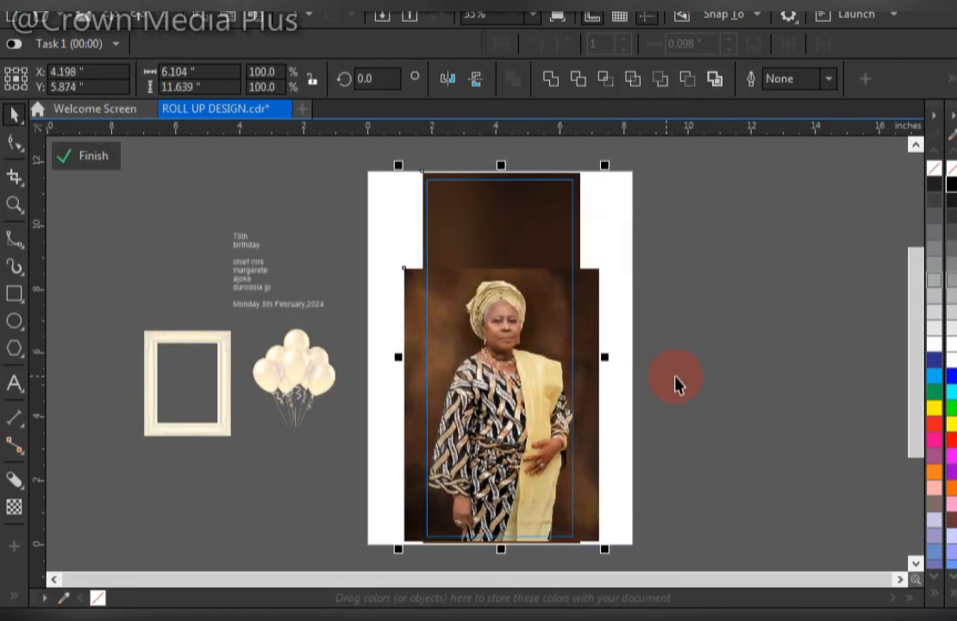
left_click(675, 385)
- Trim both sides of the portrait with the Shape tool so its width matches the brown background
left_click(588, 316)
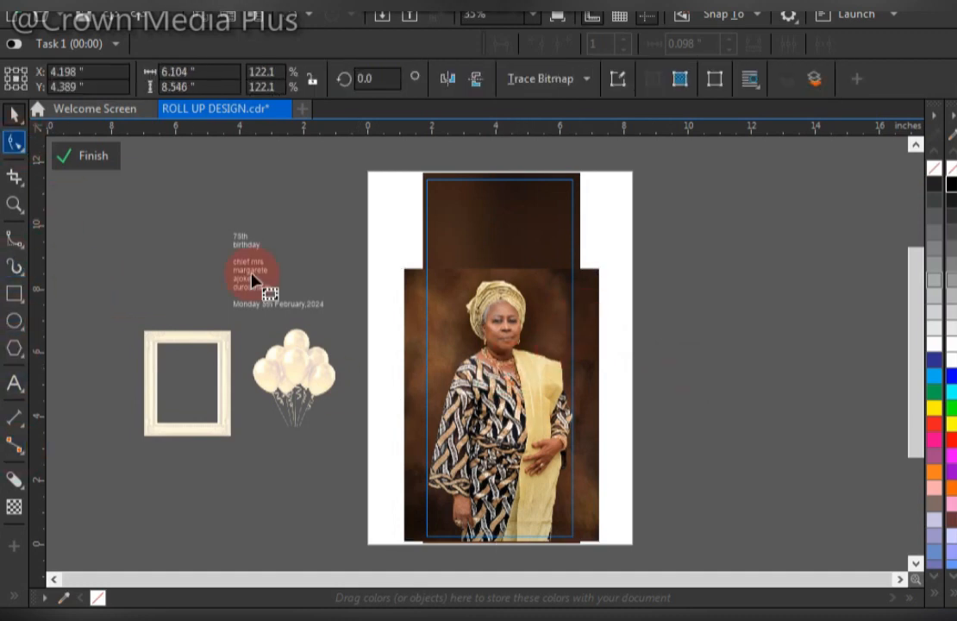
left_click_drag(380, 240, 412, 549)
left_click_drag(531, 270, 549, 270)
left_click_drag(566, 241, 614, 559)
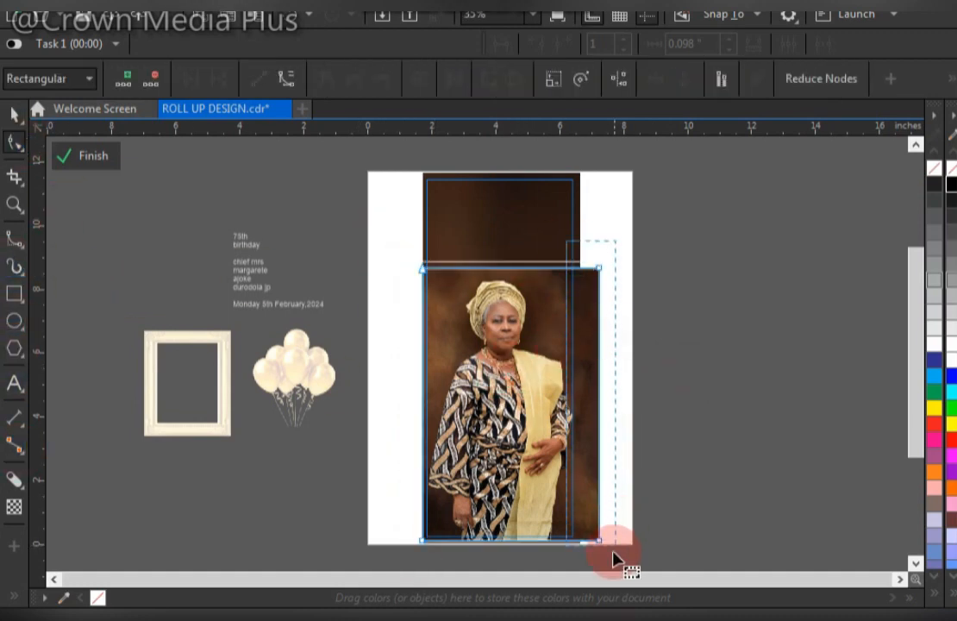
key("space")
- Duplicate the trimmed portrait and align the copy horizontally with the original
scroll(485, 265, "up", 2)
left_click_drag(581, 319, 282, 314)
right_click(282, 315)
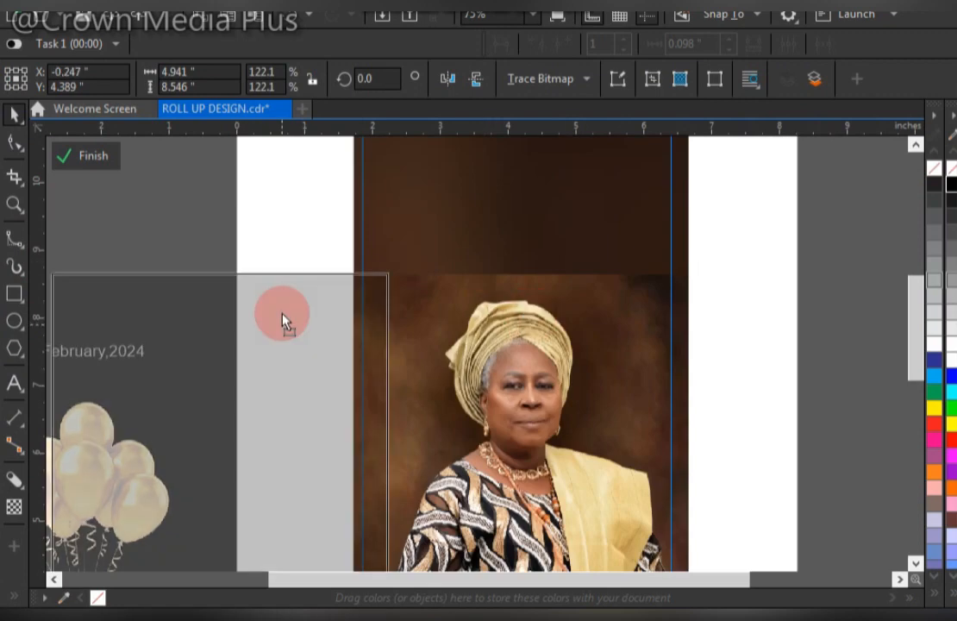
left_click(470, 306, "shift")
key("c")
- Crop the portrait copy with the Shape tool to a thin backdrop strip just above the head wrap
scroll(464, 336, "down", 2)
key("F10")
left_click_drag(325, 417, 576, 541)
key("space")
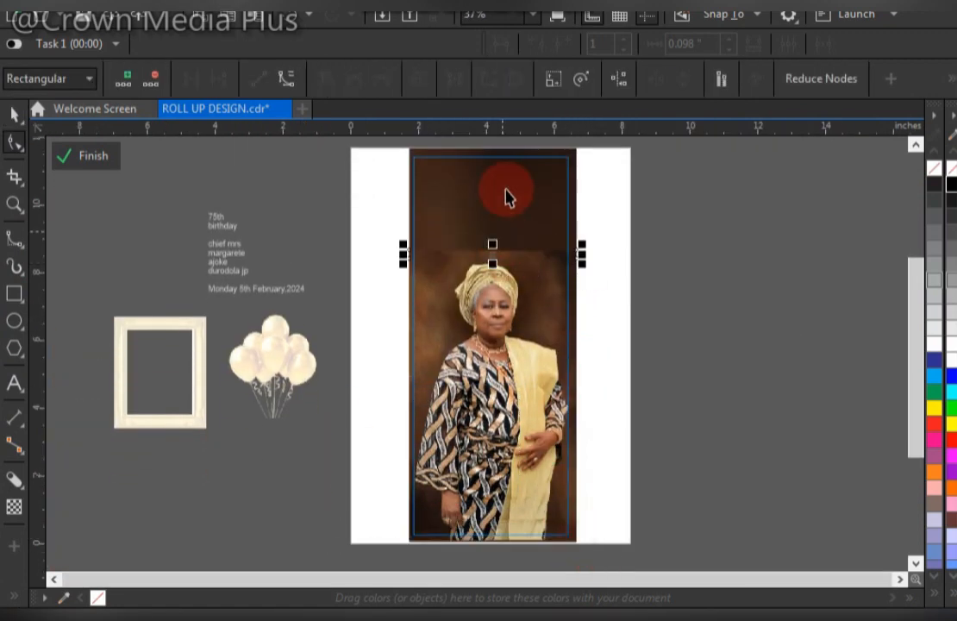
scroll(507, 195, "up", 1)
key("space")
scroll(530, 374, "up", 1)
left_click_drag(533, 364, 532, 374)
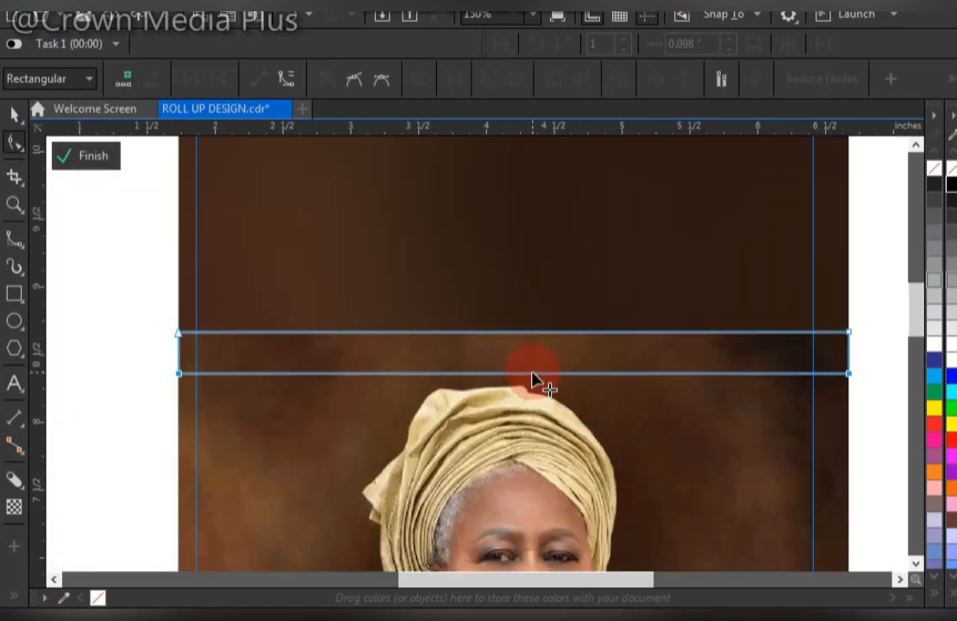
key("space")
- Stretch the backdrop strip up toward the page's top edge and merge it with the portrait into one bitmap
scroll(510, 334, "down", 1)
left_click_drag(553, 177, 592, 164)
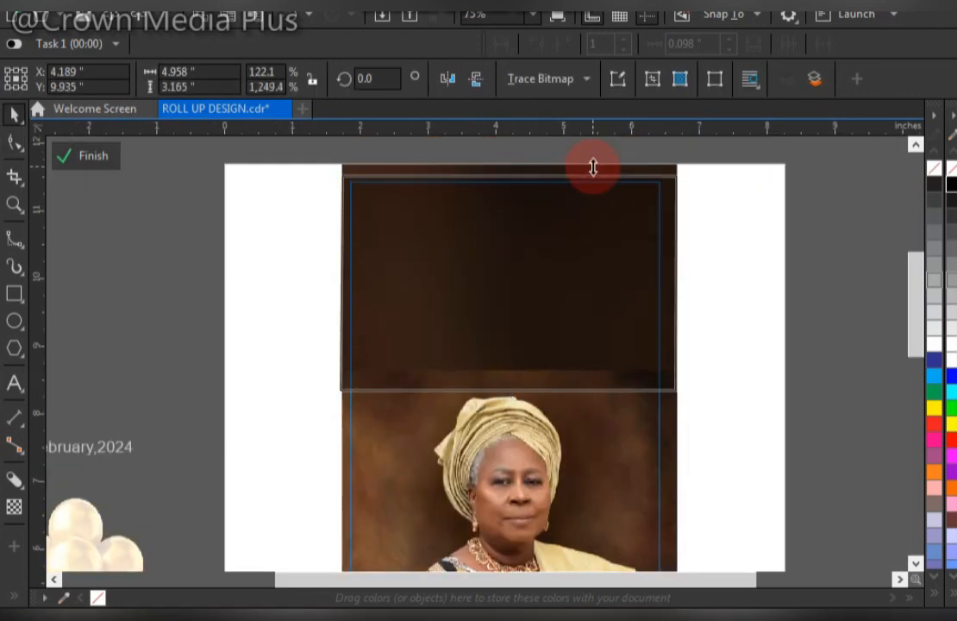
left_click(570, 478)
left_click(308, 2)
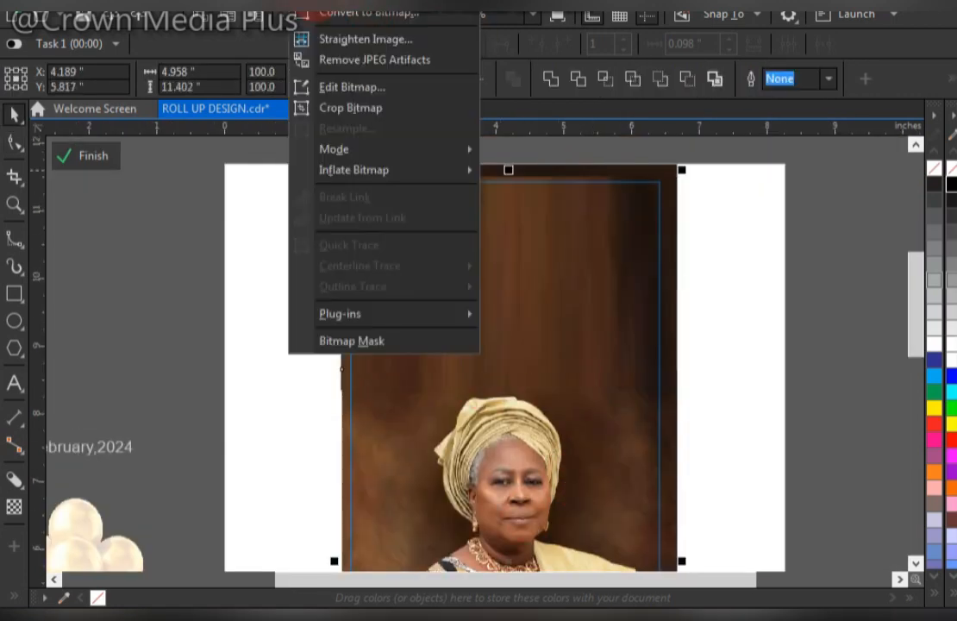
left_click(326, 14)
left_click(504, 411)
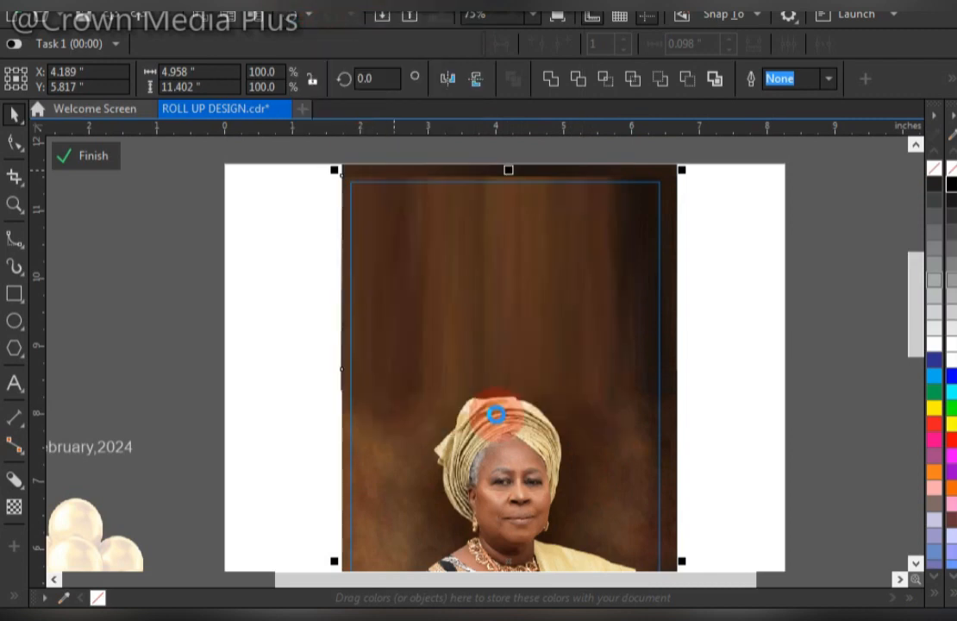
- Fade the top of the merged portrait into the brown background with a vertical linear transparency starting above the head wrap
left_click_drag(495, 354, 500, 226)
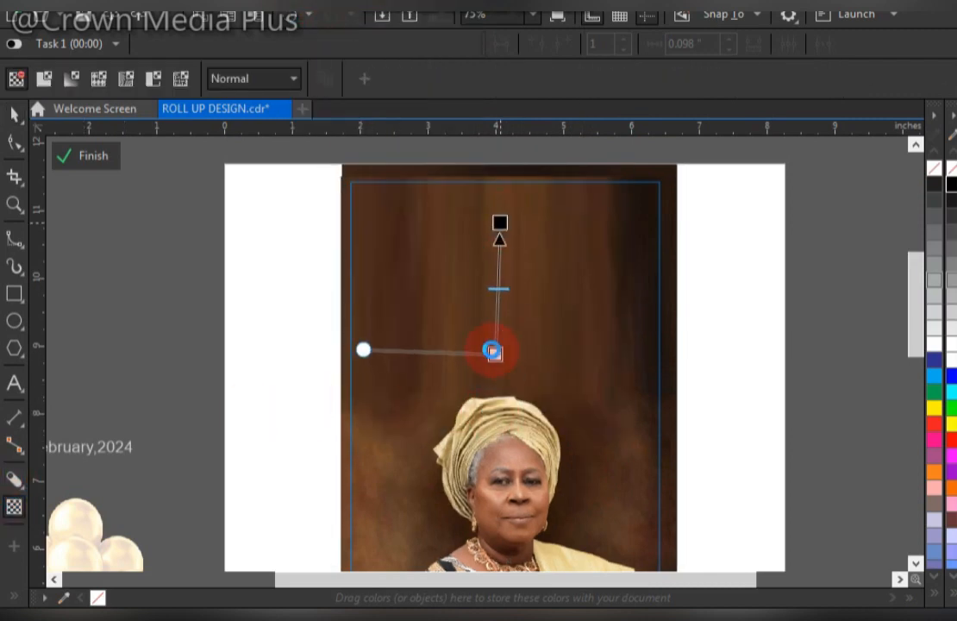
left_click(501, 308)
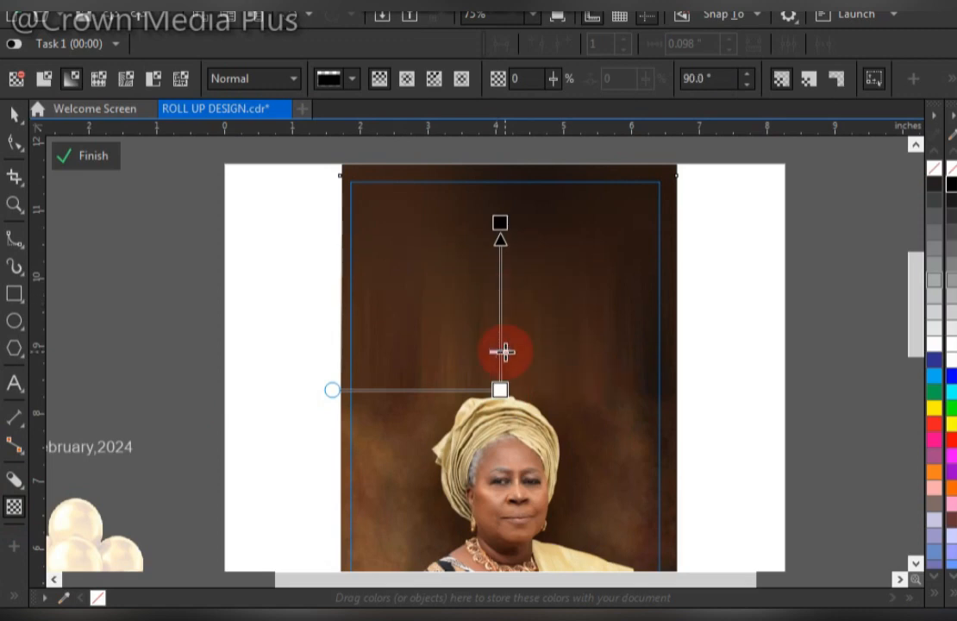
key("space")
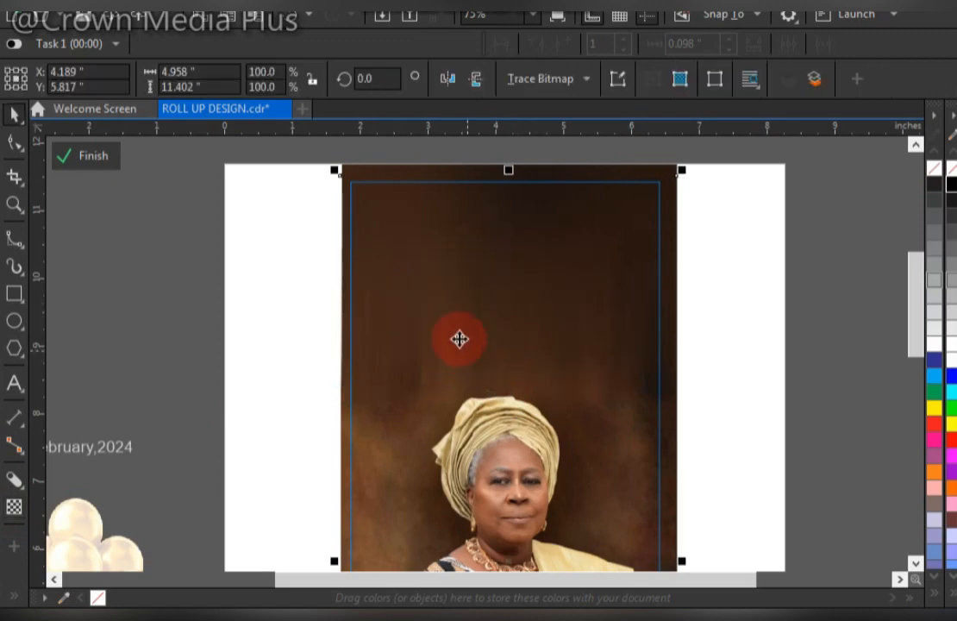
- Convert the faded portrait to a bitmap and finish editing the PowerClip
left_click(368, 3)
left_click(367, 21)
left_click(504, 412)
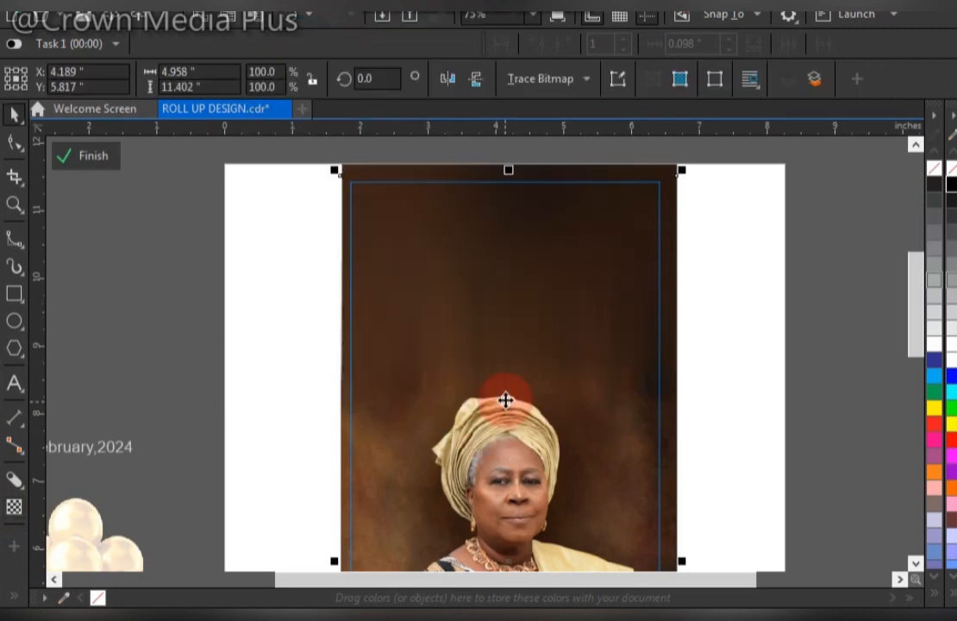
left_click(93, 155)
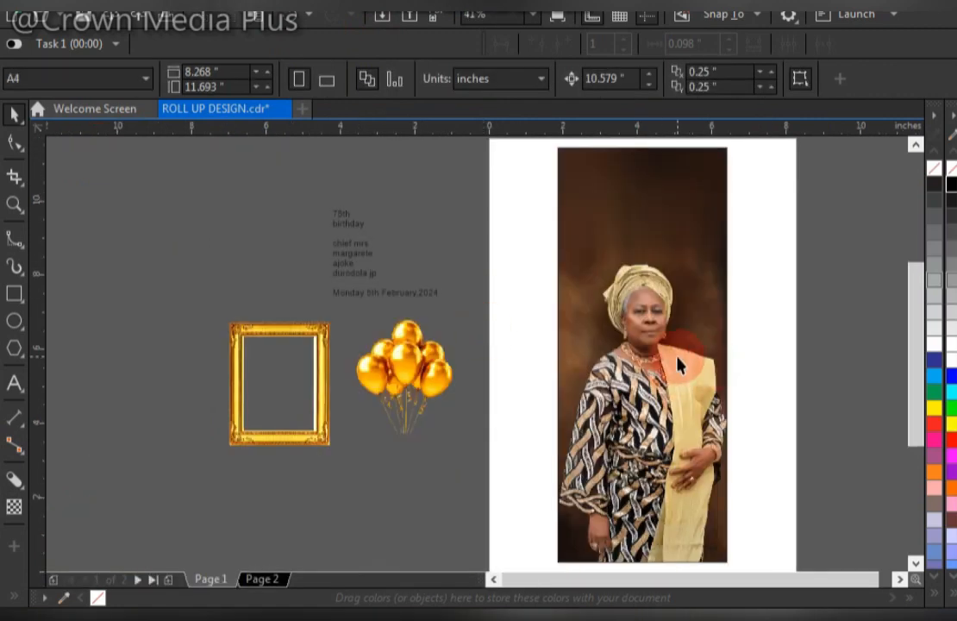
- Enlarge the gold frame beside the banner, scale the balloons to about 5.06 inches and PowerClip the balloons into the banner
left_click(677, 367)
left_click_drag(306, 337, 555, 273)
left_click_drag(497, 283, 496, 283)
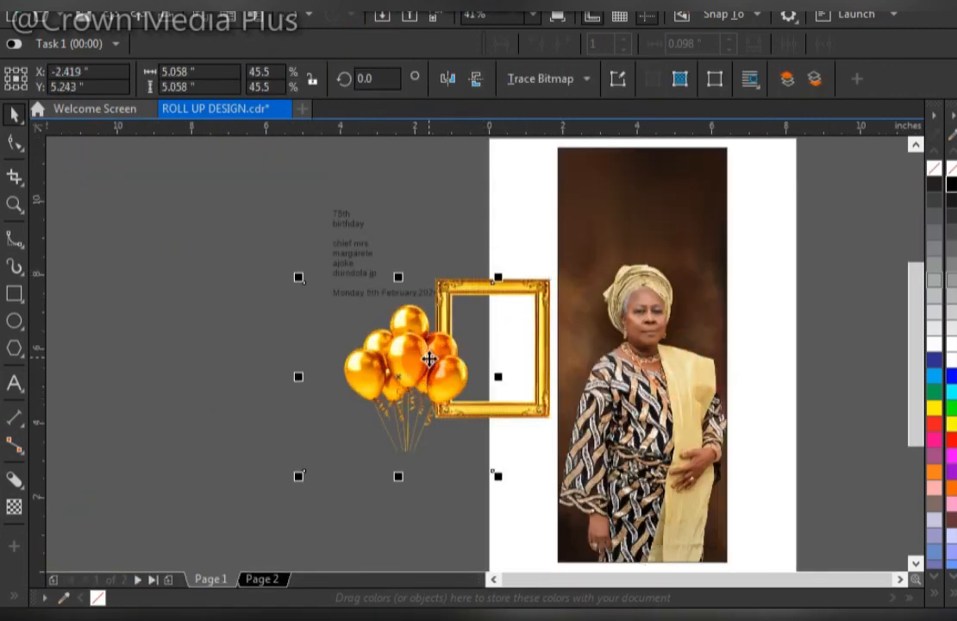
left_click_drag(431, 364, 646, 370)
left_click(692, 429)
- Inside the PowerClip, place enlarged balloons in the banner's upper-left corner and a copy in the lower-right corner
right_click(647, 343)
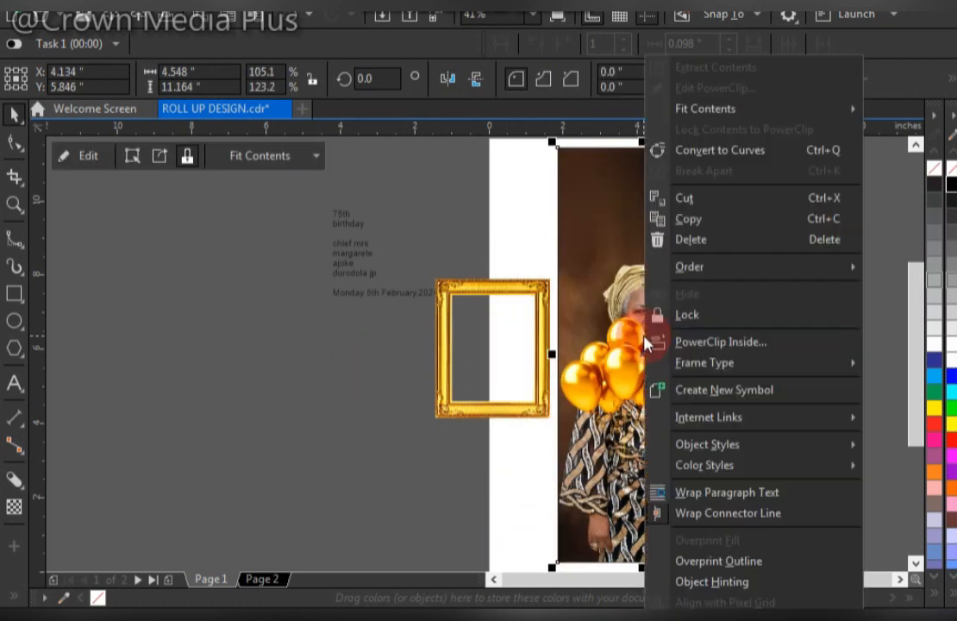
left_click(746, 89)
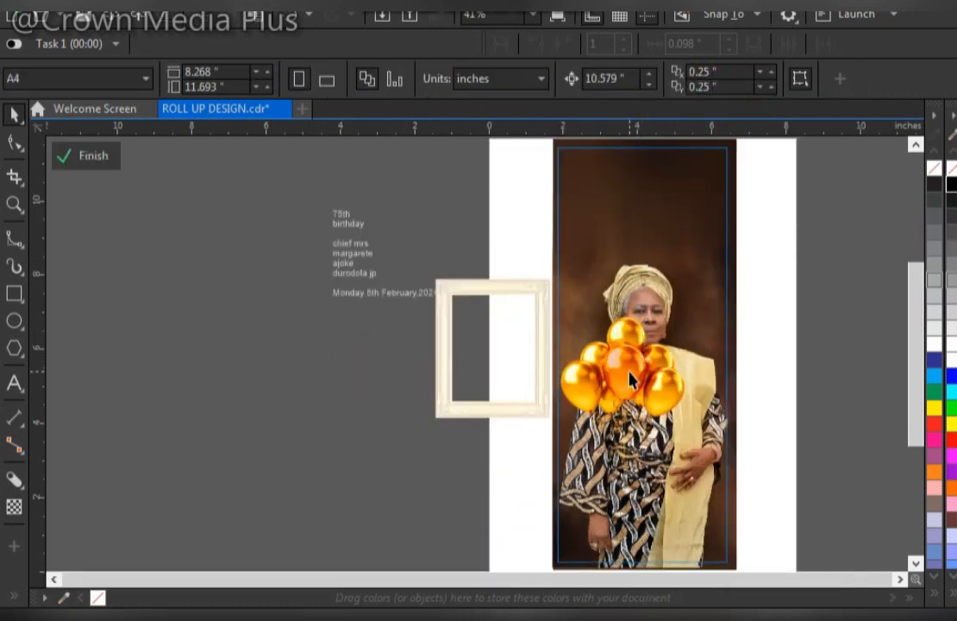
left_click_drag(650, 368, 580, 307)
left_click_drag(641, 426, 669, 481)
left_click_drag(586, 339, 561, 194)
left_click_drag(490, 190, 737, 532)
right_click(694, 509)
left_click(93, 157)
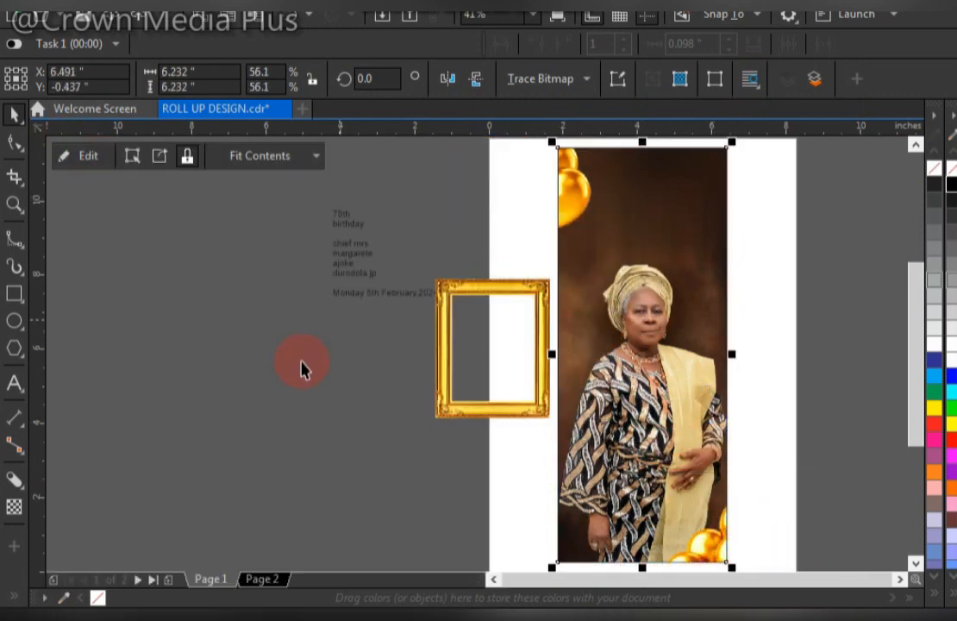
- PowerClip the gold picture frame inside the banner rectangle
left_click(301, 364)
left_click_drag(525, 288, 657, 262)
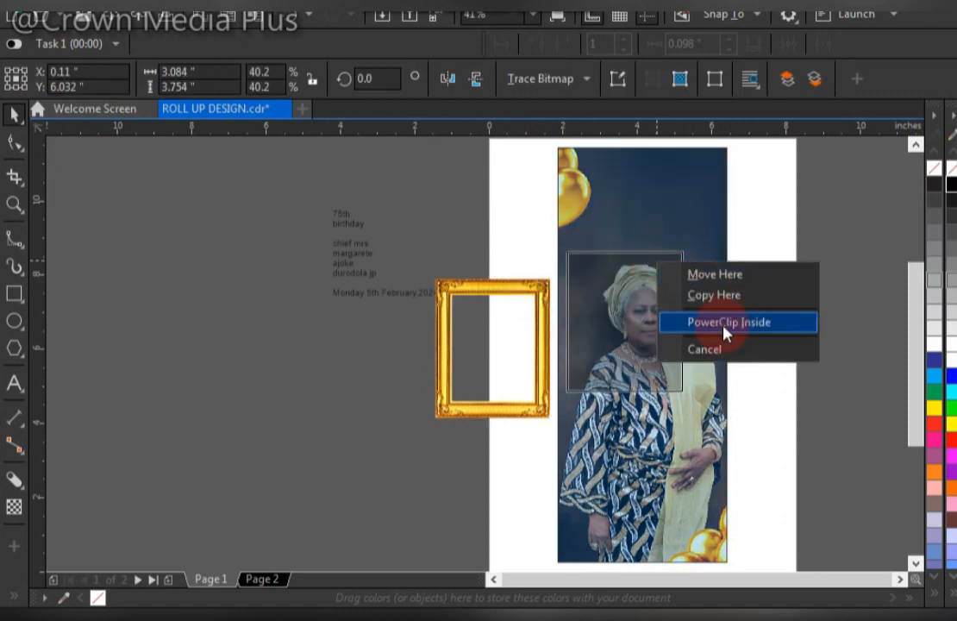
left_click(724, 327)
- Rotate the gold frame about 14 degrees and position it so one side shows in the banner's lower-left corner
right_click(669, 297)
left_click(758, 95)
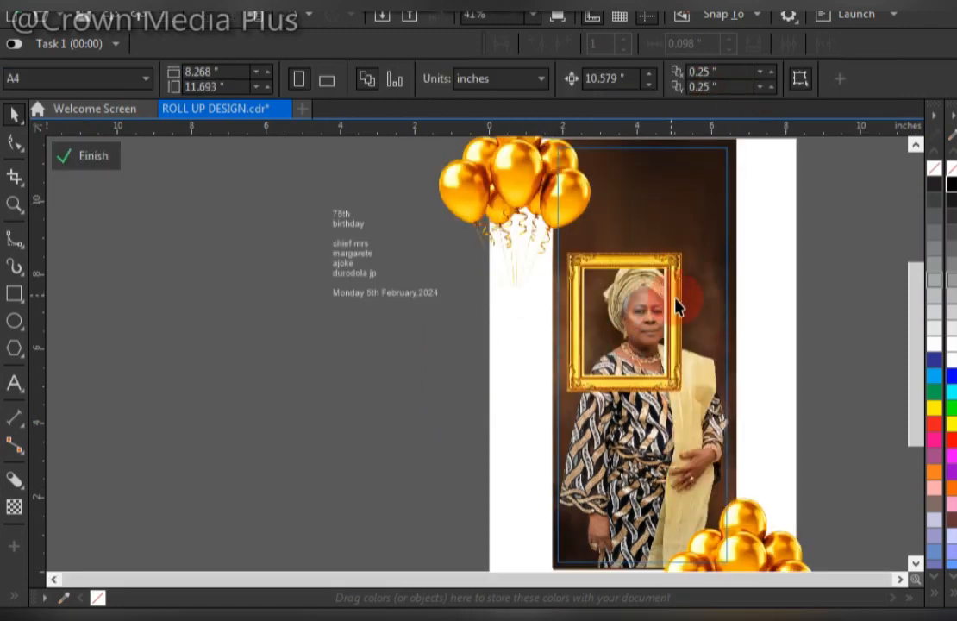
double_click(677, 305)
left_click_drag(690, 250, 562, 482)
scroll(556, 547, "up", 2)
left_click_drag(590, 531, 574, 550)
scroll(575, 550, "down", 2)
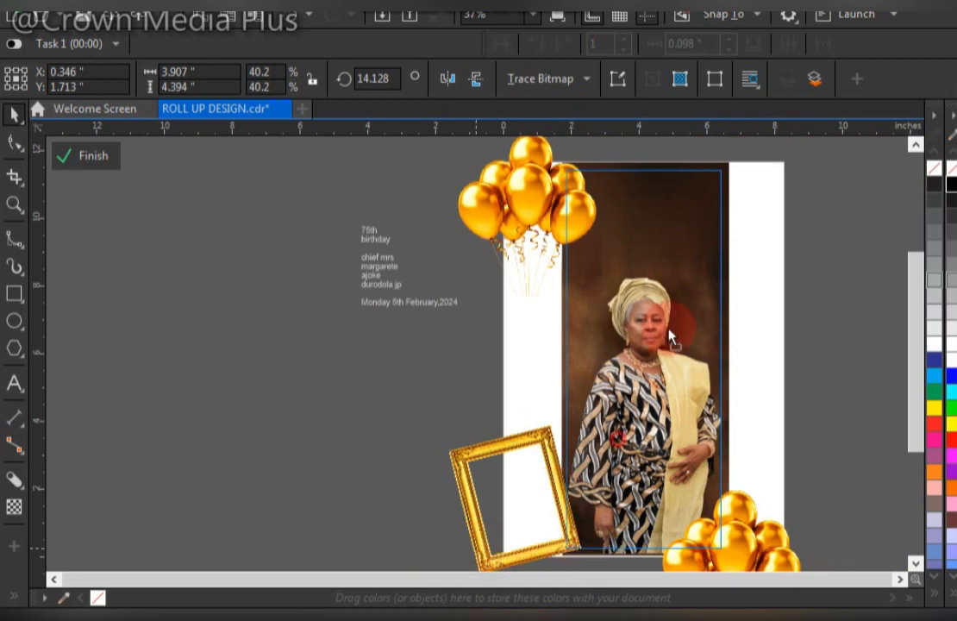
- Copy the rotated gold frame to the banner's upper-right corner and finish editing the PowerClip
left_click_drag(671, 338, 708, 186)
scroll(721, 197, "up", 3)
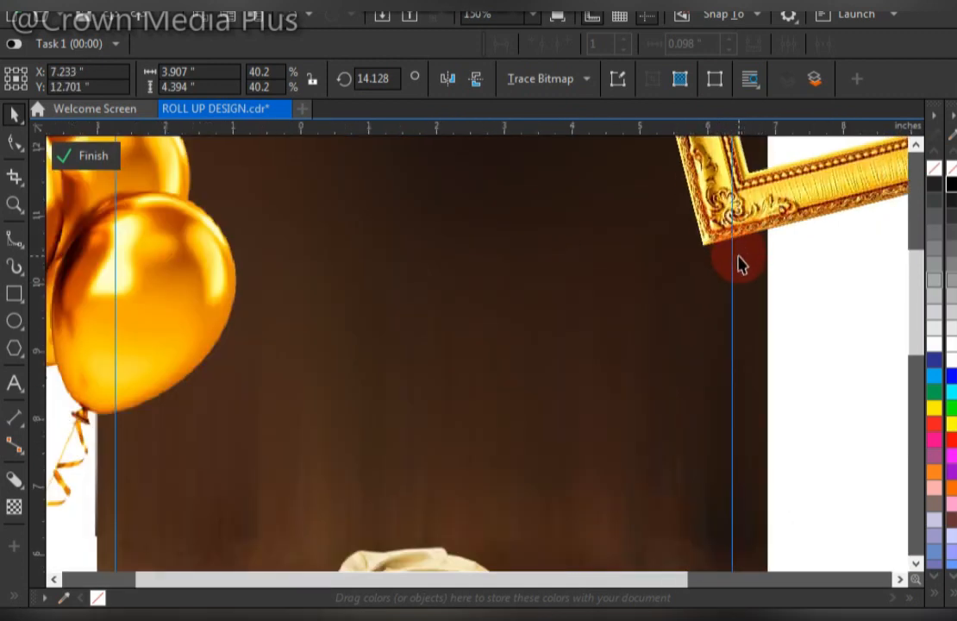
scroll(739, 263, "down", 3)
left_click(90, 157)
left_click(377, 336)
scroll(617, 319, "up", 1)
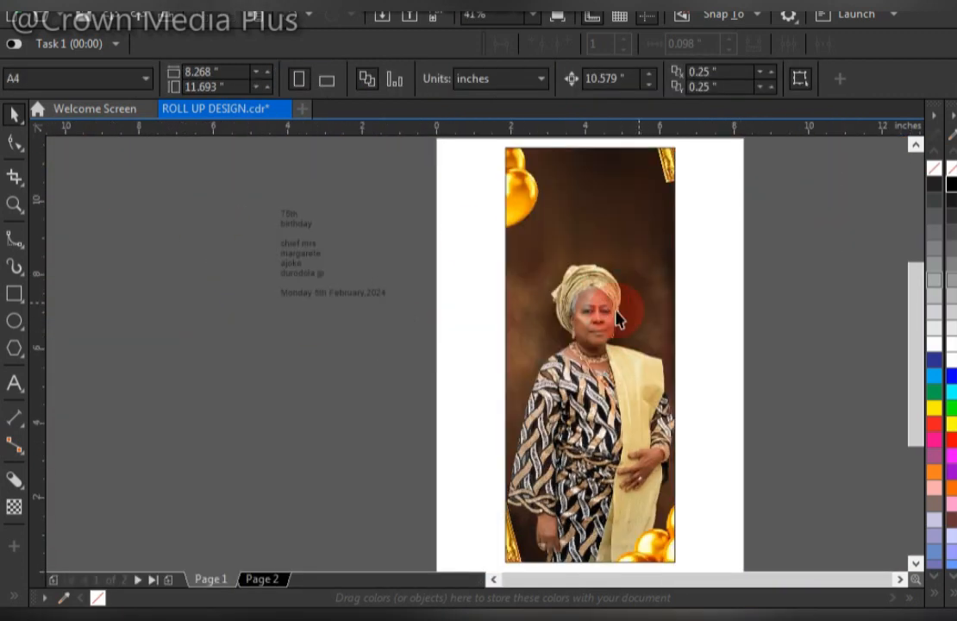
- Set the banner wording's font to Montserrat Black and enlarge it to about 27 pt
left_click(290, 227)
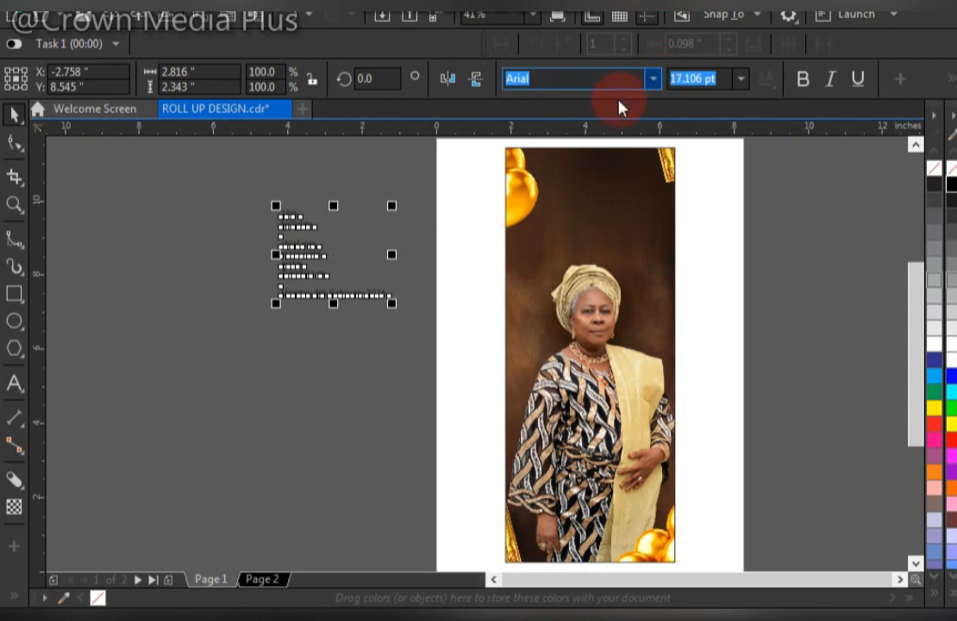
left_click(577, 178)
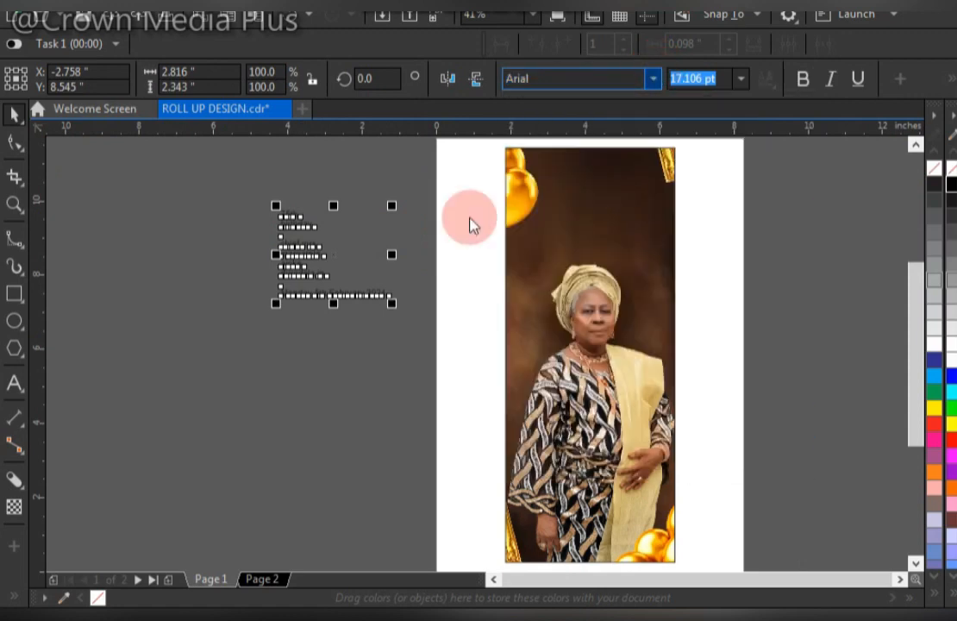
left_click_drag(275, 322, 202, 382)
- Change the case of the whole banner text block to uppercase
double_click(258, 280)
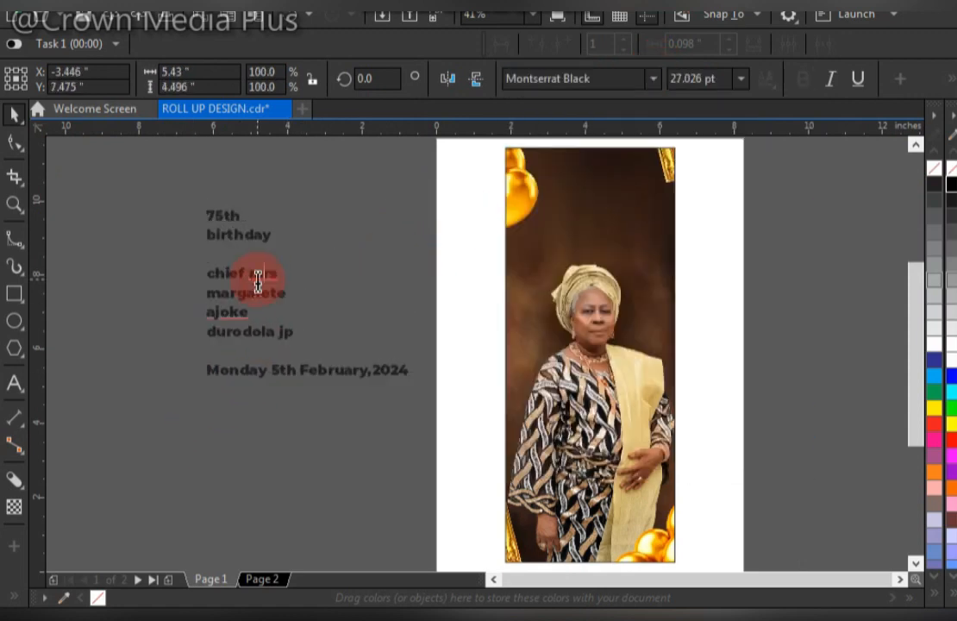
key("ctrl+a")
right_click(266, 234)
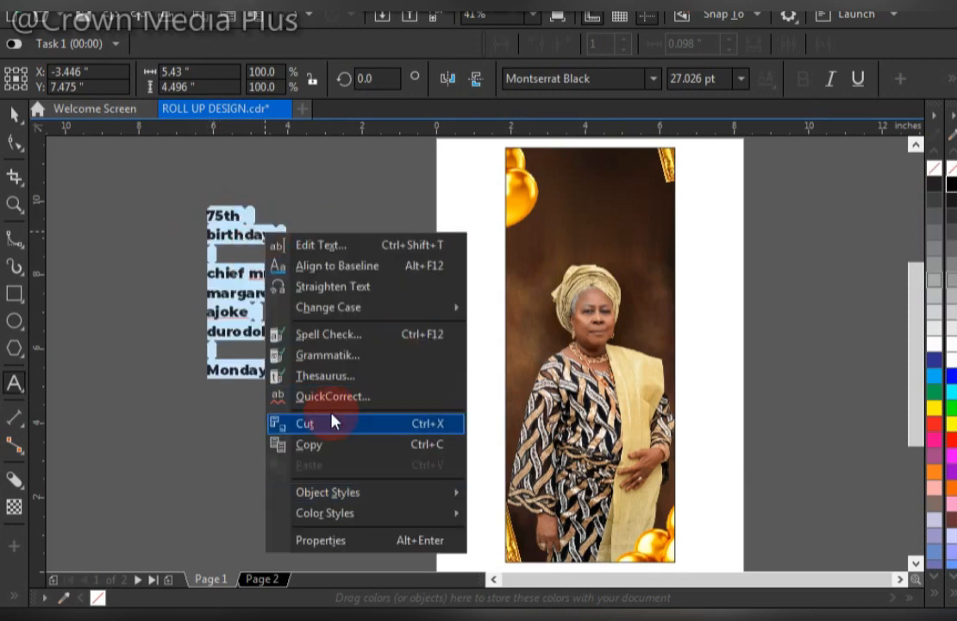
left_click(214, 220)
left_click(369, 2)
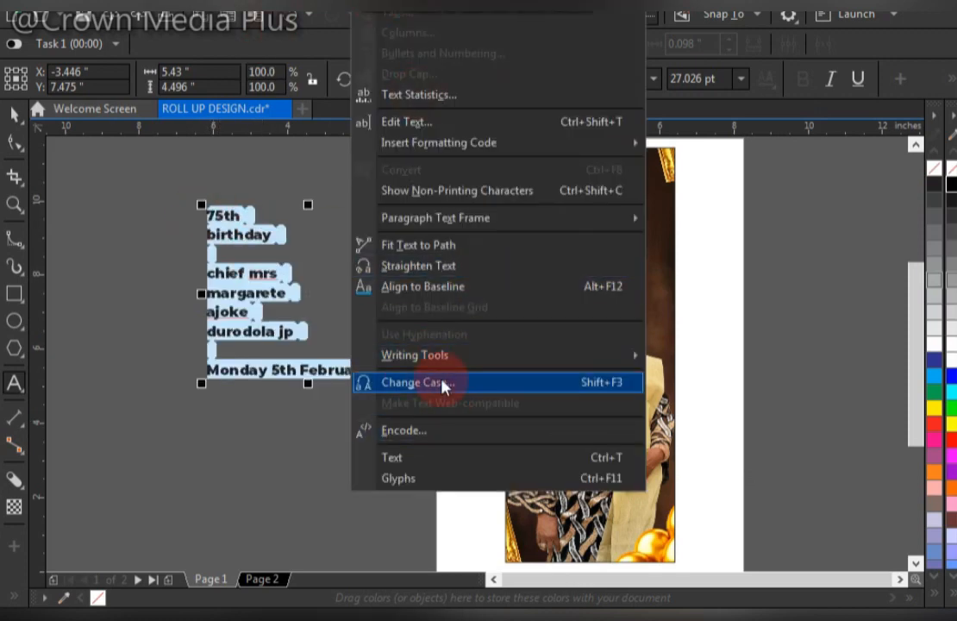
left_click(444, 387)
left_click(458, 365)
left_click(14, 114)
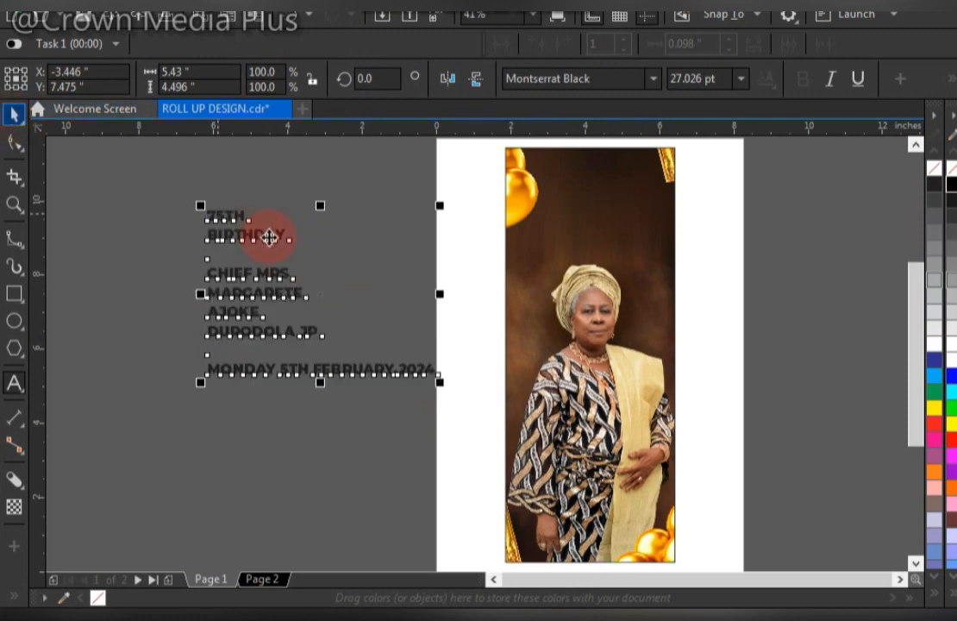
- Move the text block beside the banner's right edge and break it apart into separate lines
left_click_drag(263, 235, 607, 251)
left_click_drag(785, 299, 756, 294)
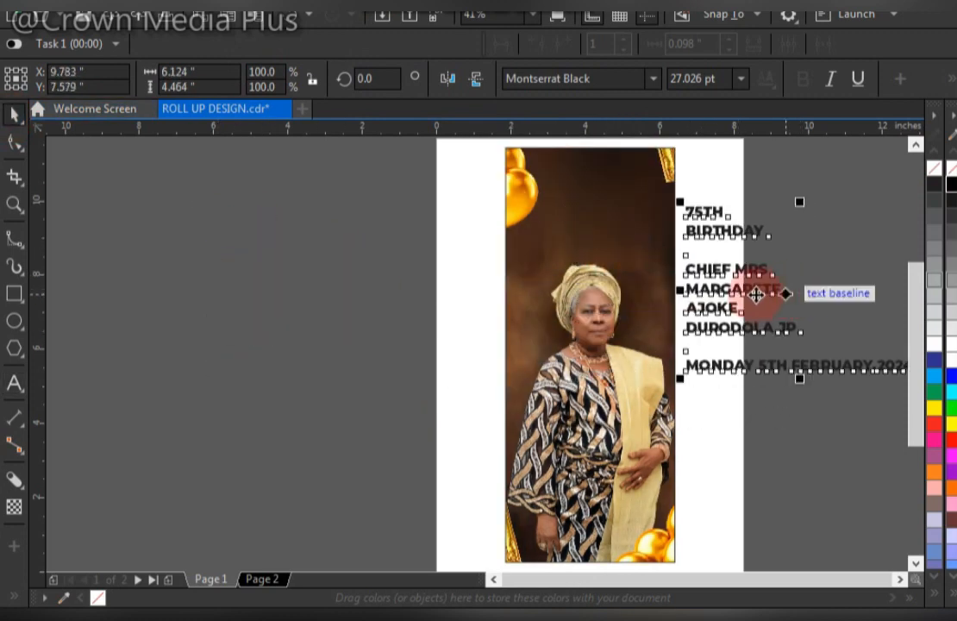
key("ctrl+k")
- Enlarge the 75TH line to about 114 pt and add a space between 75 and TH
left_click(706, 212)
key("F2")
left_click_drag(451, 307, 801, 151)
left_click_drag(727, 293, 873, 254)
double_click(672, 324)
key("ctrl+space")
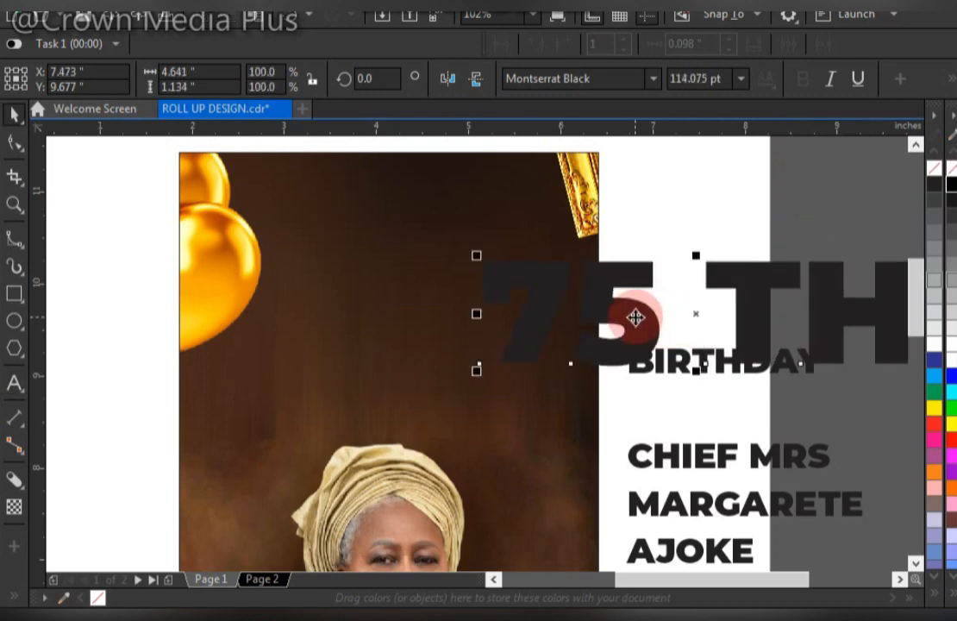
- Separate 75 from TH, place the 75 above the portrait with a small raised TH beside it, and group them
left_click_drag(638, 274, 451, 292)
left_click_drag(476, 272, 528, 235)
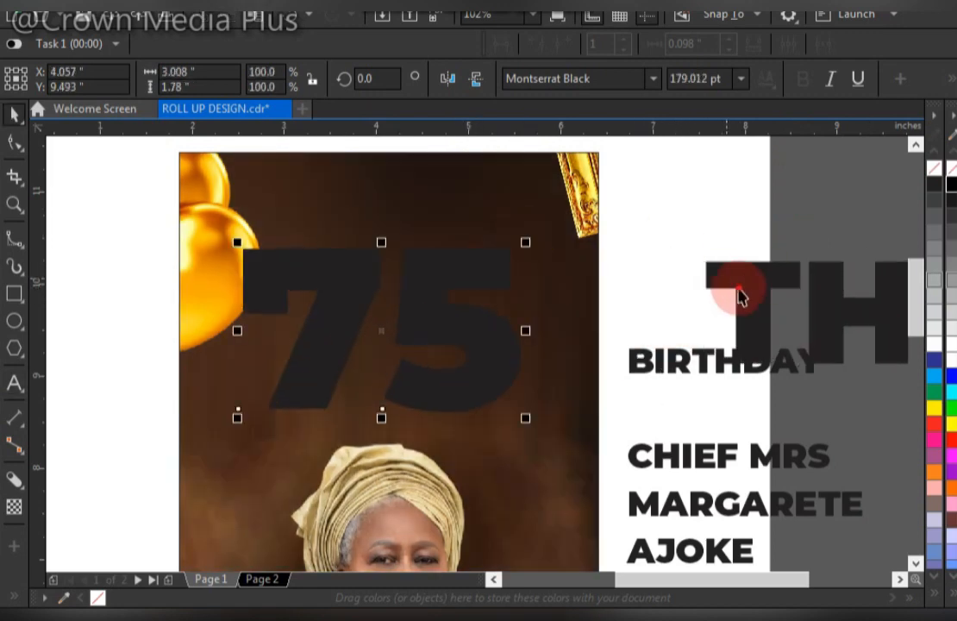
left_click_drag(890, 338, 530, 292)
left_click(456, 272)
key("ctrl+g")
left_click_drag(589, 418, 561, 410)
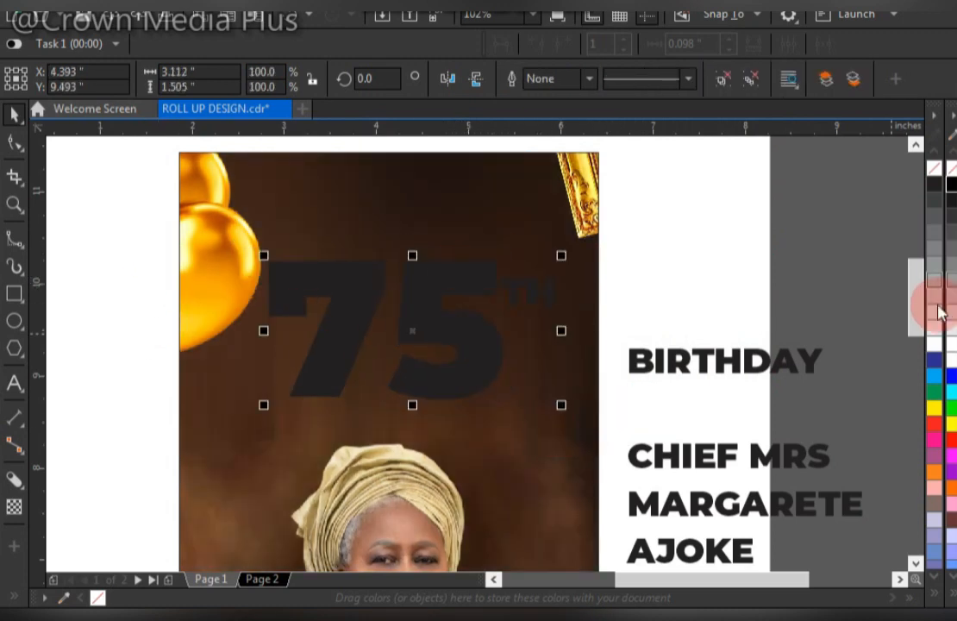
- Fill the grouped 75TH with white and scale it to about 2.52 by 1.22 inches
left_click(934, 344)
left_click_drag(449, 280, 461, 269)
left_click_drag(572, 244, 546, 257)
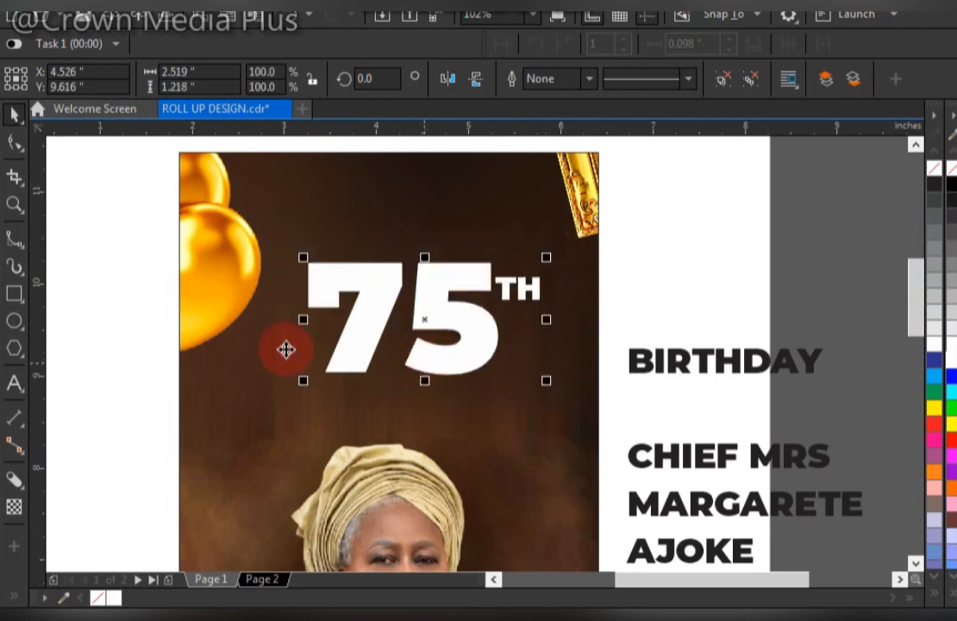
- Tighten the character spacing of 75 and place BIRTHDAY beneath it in white at about 35.5 pt
left_click(14, 146)
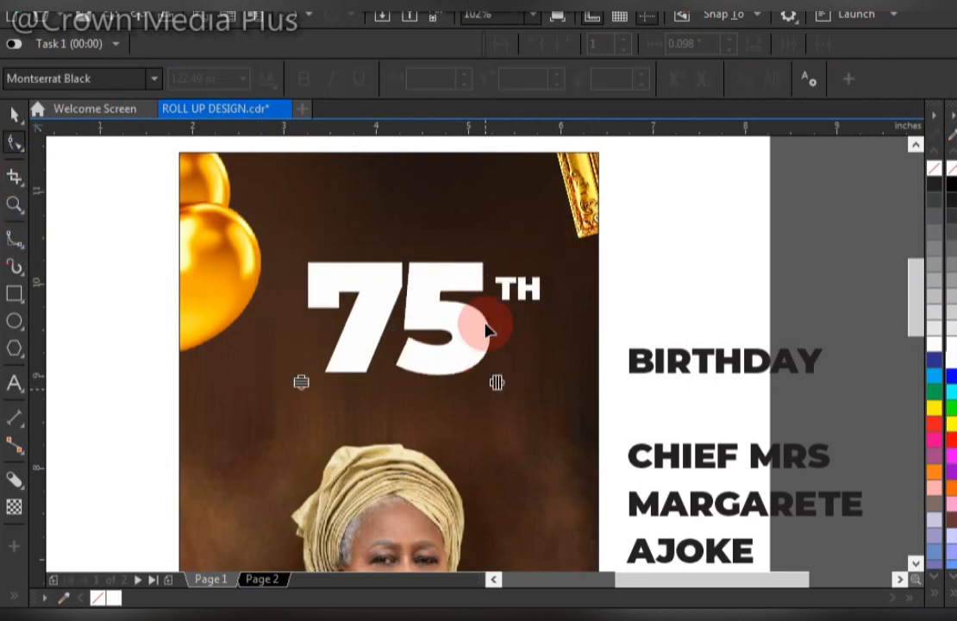
key("space")
left_click_drag(465, 349, 473, 348)
left_click_drag(685, 366, 355, 414)
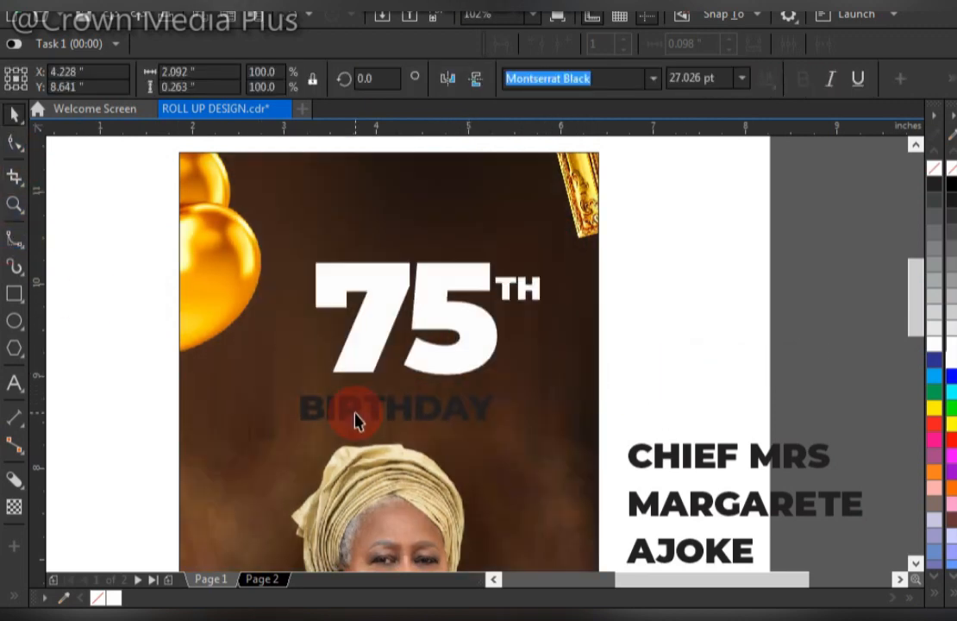
left_click_drag(506, 390, 528, 384)
- Draw a white bar about 2.98 by 0.42 inches and place it just below BIRTHDAY
left_click(14, 293)
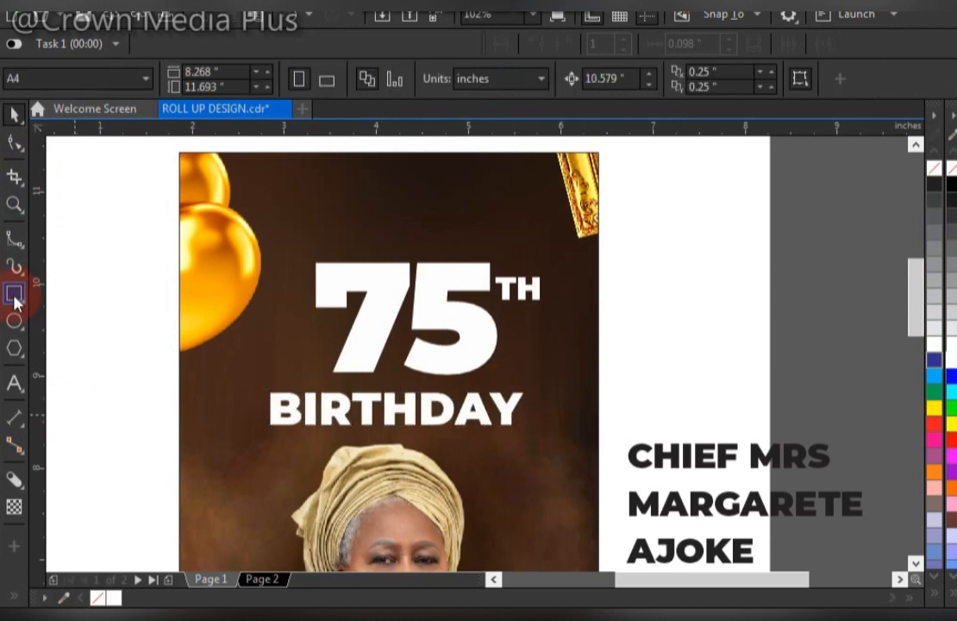
left_click_drag(199, 344, 472, 382)
key("space")
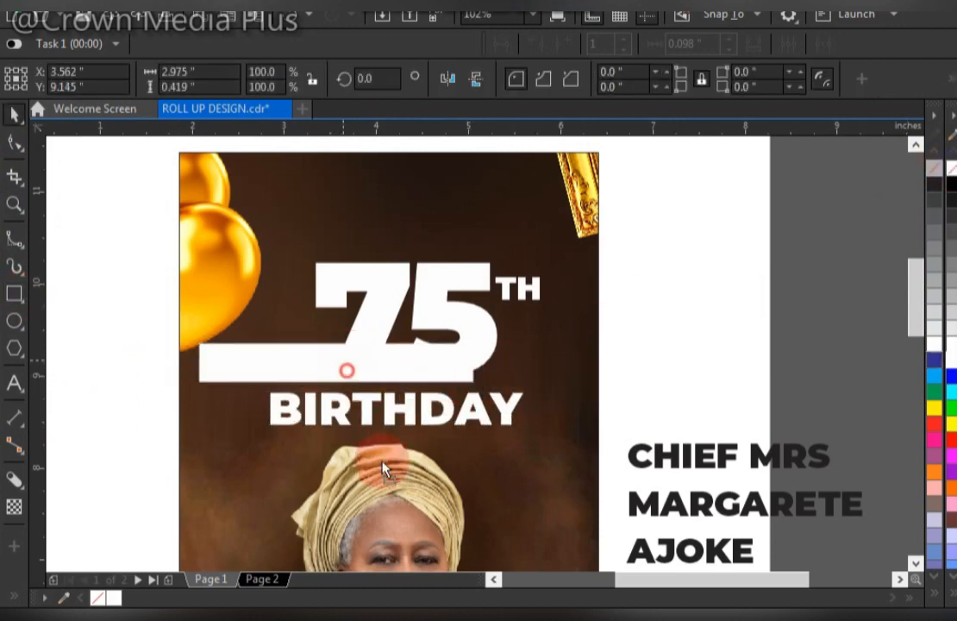
left_click_drag(386, 371, 428, 468)
- Move BIRTHDAY onto the white bar in dark grey at about 32.3 pt and fit the bar around it
left_click(429, 412)
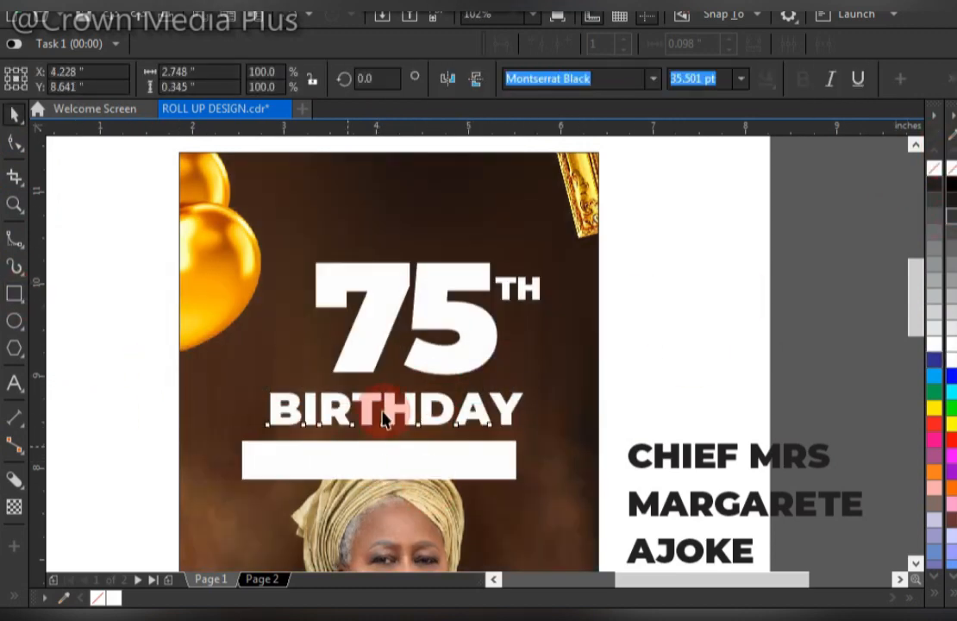
left_click_drag(383, 414, 379, 460)
left_click_drag(513, 483, 502, 494)
left_click_drag(500, 437, 486, 463)
- Cut the BIRTHDAY letters out of the white bar and delete the leftover text
scroll(483, 449, "up", 4)
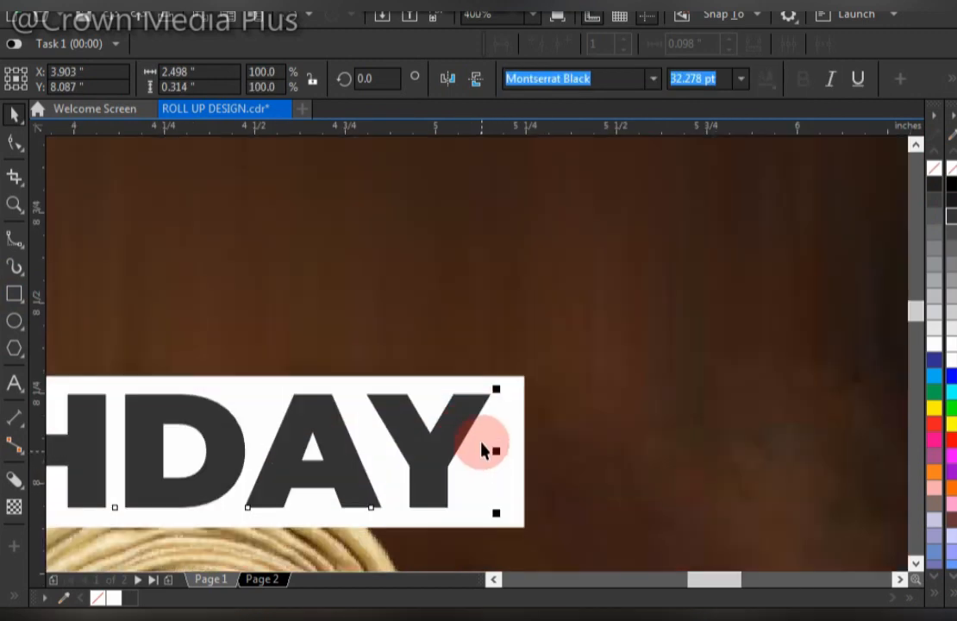
left_click(483, 449, "shift")
left_click_drag(419, 496, 416, 326)
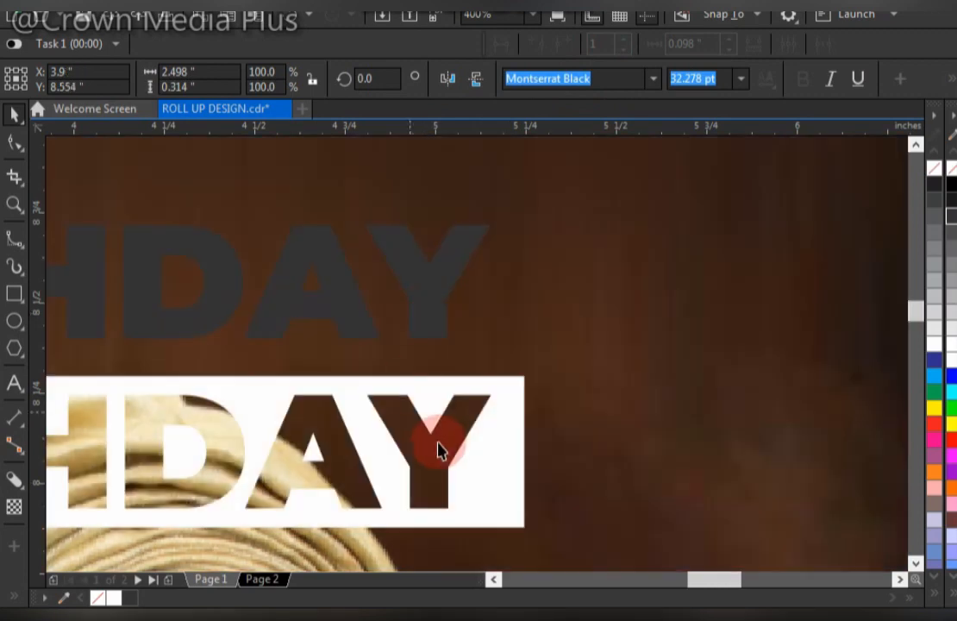
key("Delete")
- Place the BIRTHDAY bar across the base of 75, tilted about 5.4 degrees, and draw a matching tilted bar about 2.4 inches long over it
scroll(483, 471, "down", 1)
left_click_drag(446, 486, 599, 278)
left_click(14, 293)
mouse_move(171, 276)
left_mouse_down()
mouse_move(603, 340)
mouse_move(611, 248)
left_mouse_up()
key("space")
left_click(600, 297)
- Try trimming the base of 75 with the plain tilted bar and delete that bar
left_click(489, 196, "shift")
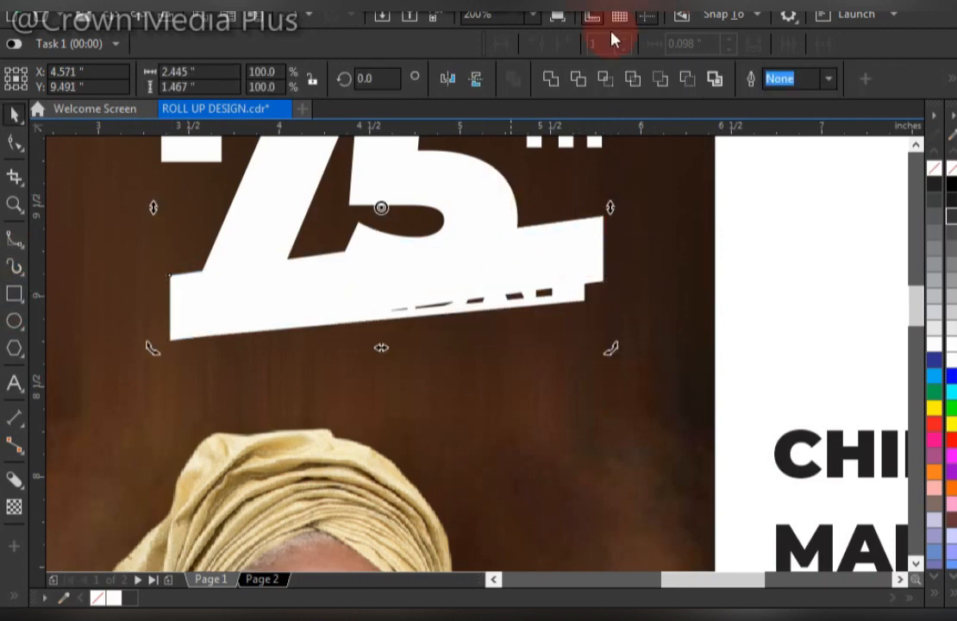
left_click(539, 251)
key("Delete")
left_click(520, 267)
scroll(520, 267, "down", 1)
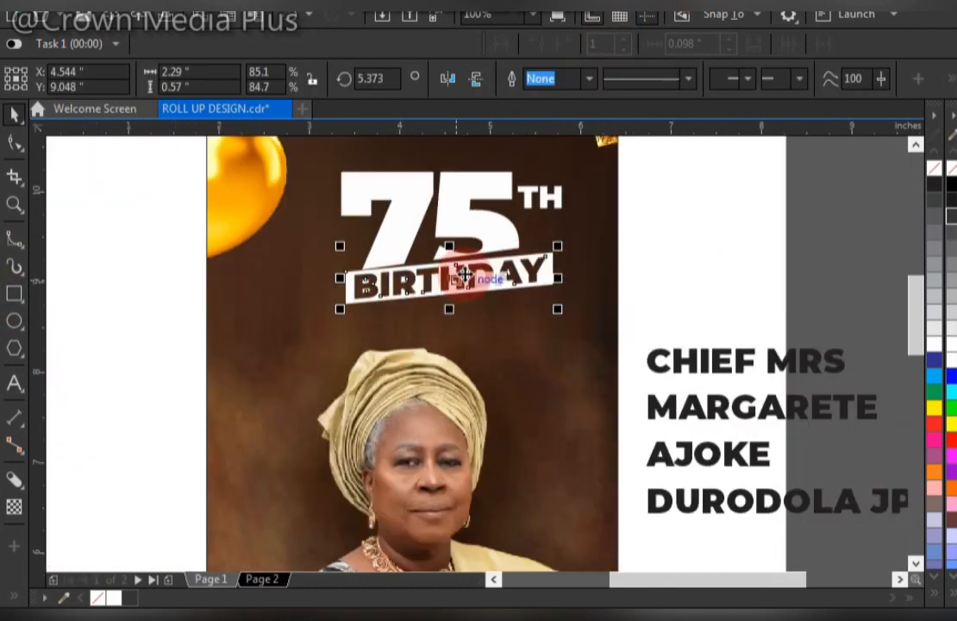
- Undo the trim of 75 and the deletion of the tilted bar, keeping the bar's tilt
key("ctrl+z")
key("ctrl+z")
scroll(534, 297, "up", 1)
left_click(588, 378)
key("ctrl+z")
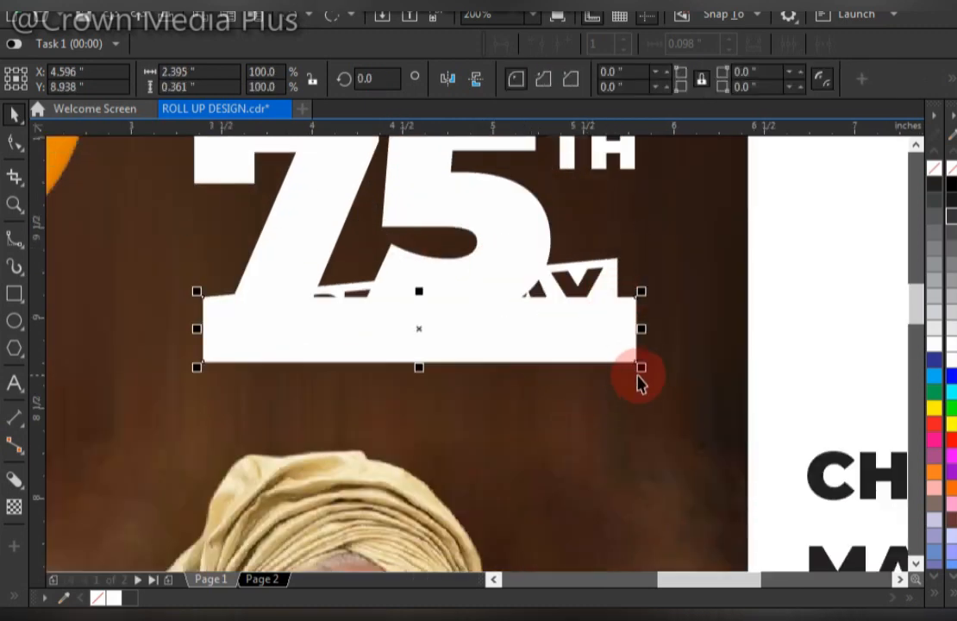
key("ctrl+shift+z")
- Nudge the plain tilted bar down, trim the base of 75 with it, and delete the bar
left_click(592, 322, "shift")
scroll(391, 293, "up", 1)
key("Down")
key("Down")
left_click(867, 186)
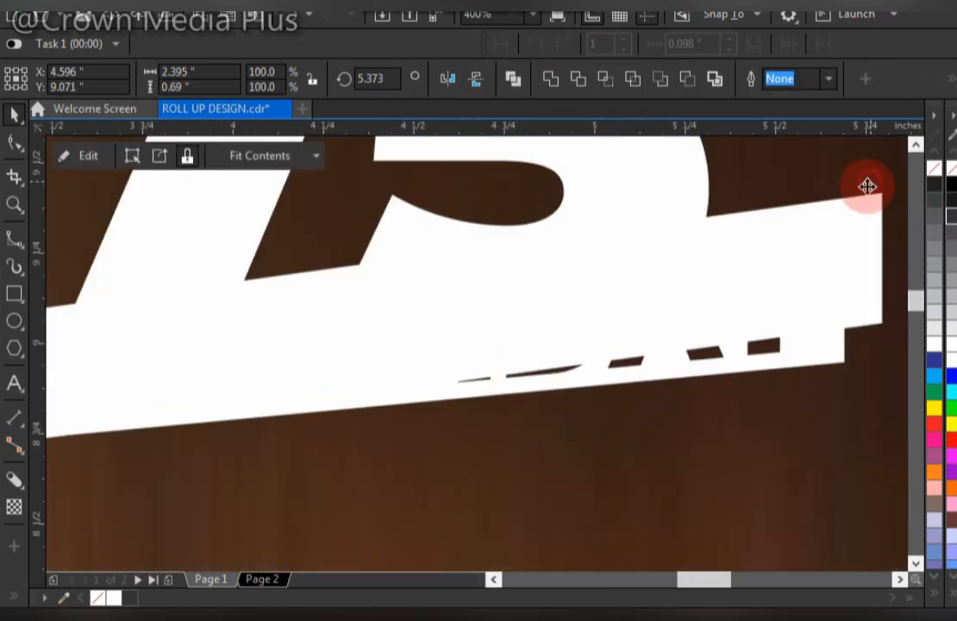
left_click(852, 231)
left_click(682, 188, "shift")
left_click(578, 79)
left_click(681, 237)
key("Delete")
key("F4")
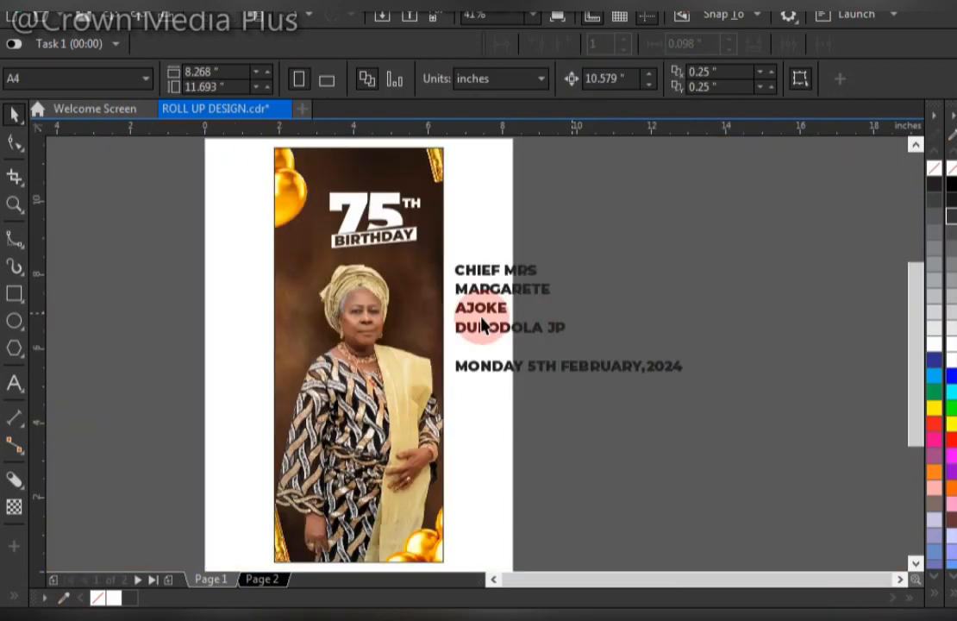
- Move the lower-left corner node of the 7 slightly up, away from the BIRTHDAY bar
left_click_drag(385, 259, 411, 284)
scroll(582, 405, "up", 3)
left_click(19, 145)
left_click(386, 355)
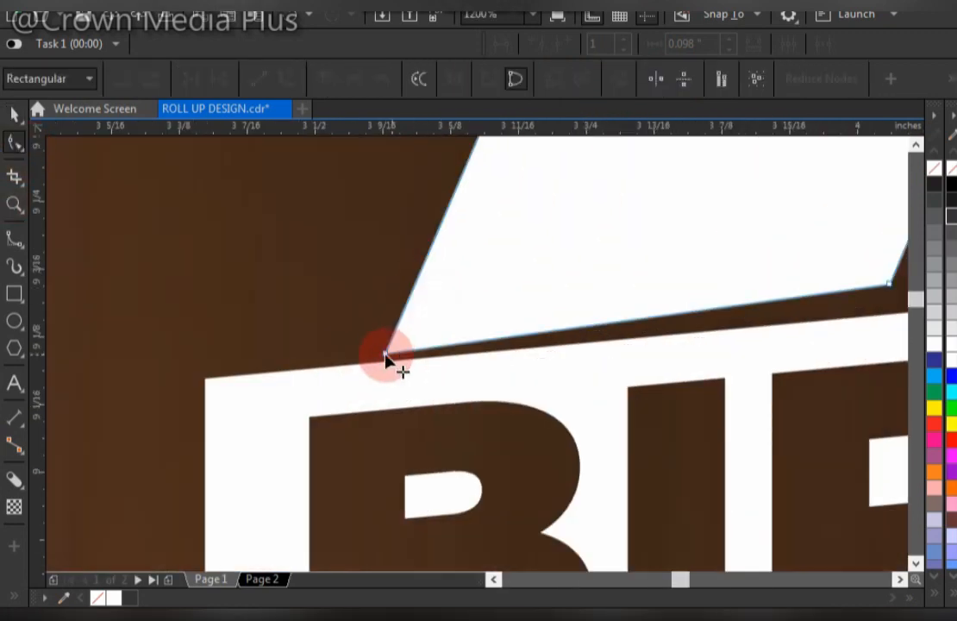
left_click_drag(395, 334, 394, 336)
scroll(453, 313, "down", 4)
- Combine 75, TH and the BIRTHDAY bar into a single object
key("space")
left_click_drag(663, 210, 351, 385)
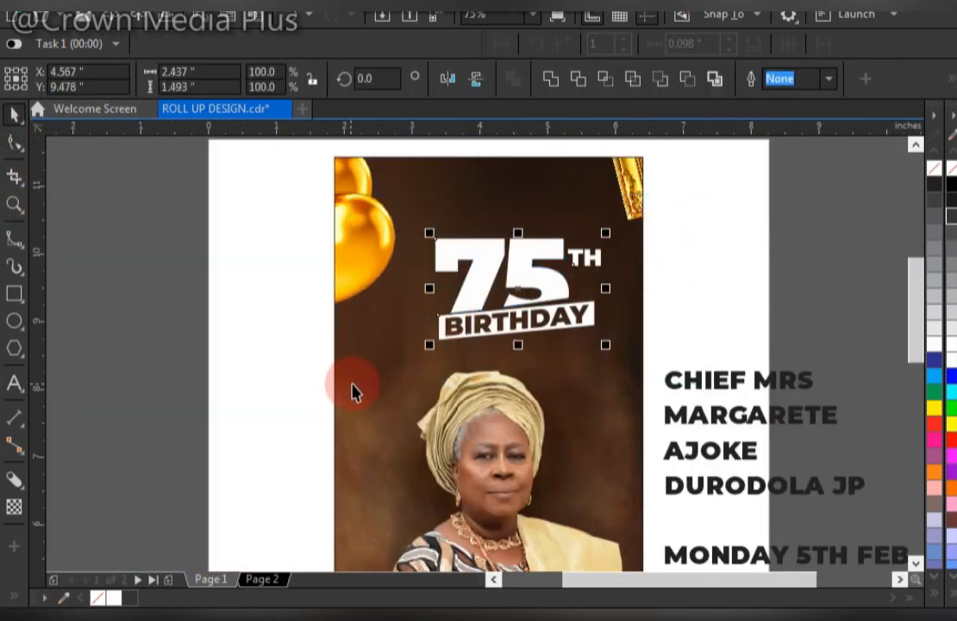
key("ctrl+l")
scroll(424, 472, "down", 1)
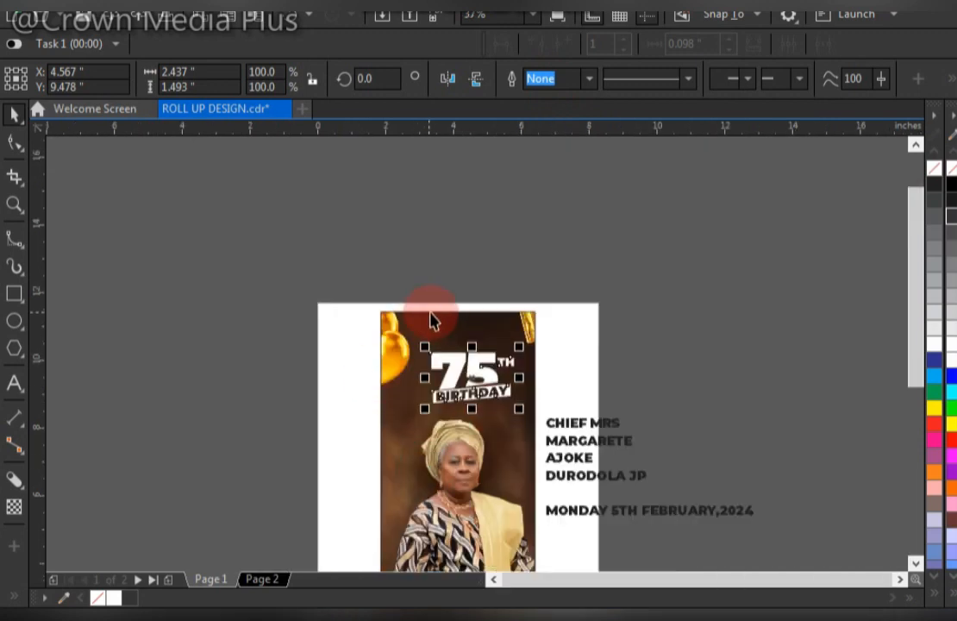
key("F4")
- Edit the banner's PowerClip, move the portrait lower to free space under the lettering, and finish editing
right_click(380, 361)
left_click(470, 90)
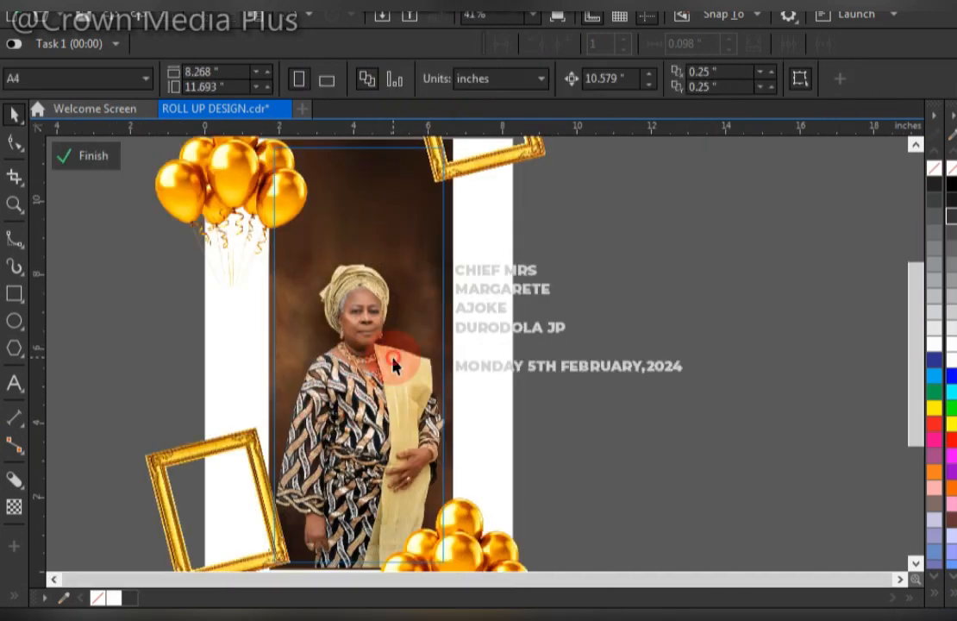
left_click(360, 406)
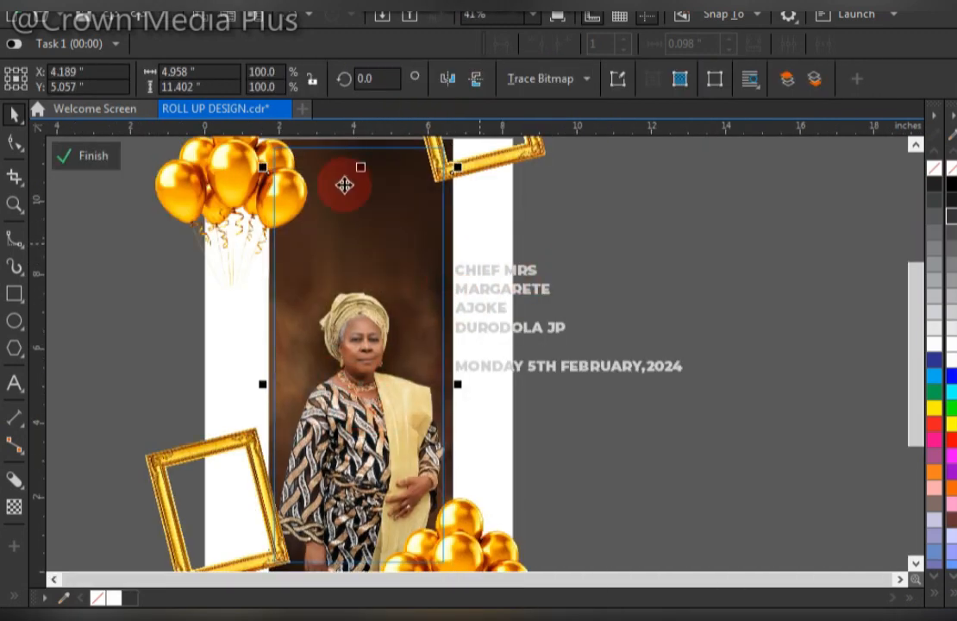
left_click(85, 156)
left_click(593, 345)
- Inside the banner's PowerClip, extract a rectangular piece of gold texture from the balloons and cut it to the clipboard
left_click(528, 273)
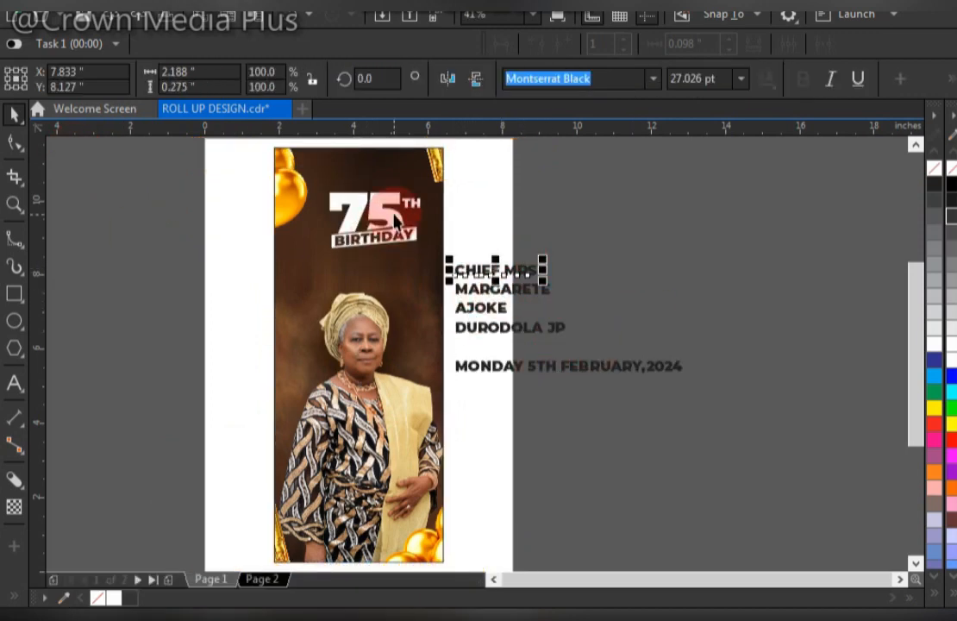
right_click(295, 175)
left_click(343, 85)
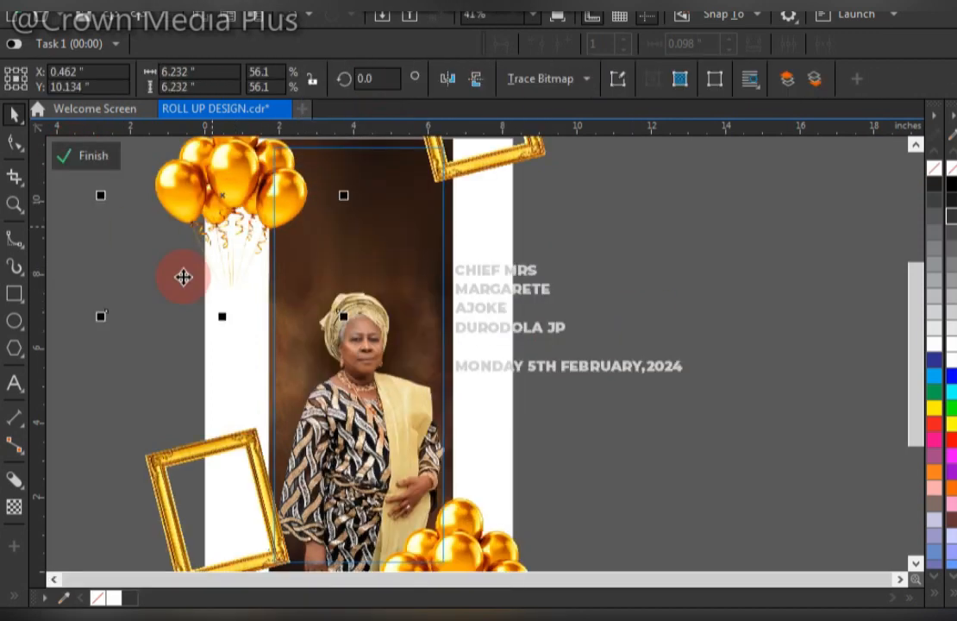
scroll(263, 328, "up", 3)
left_click_drag(219, 220, 377, 312)
key("space")
left_click(345, 194, "shift")
left_click_drag(301, 285, 551, 242)
key("ctrl+x")
scroll(539, 294, "down", 1)
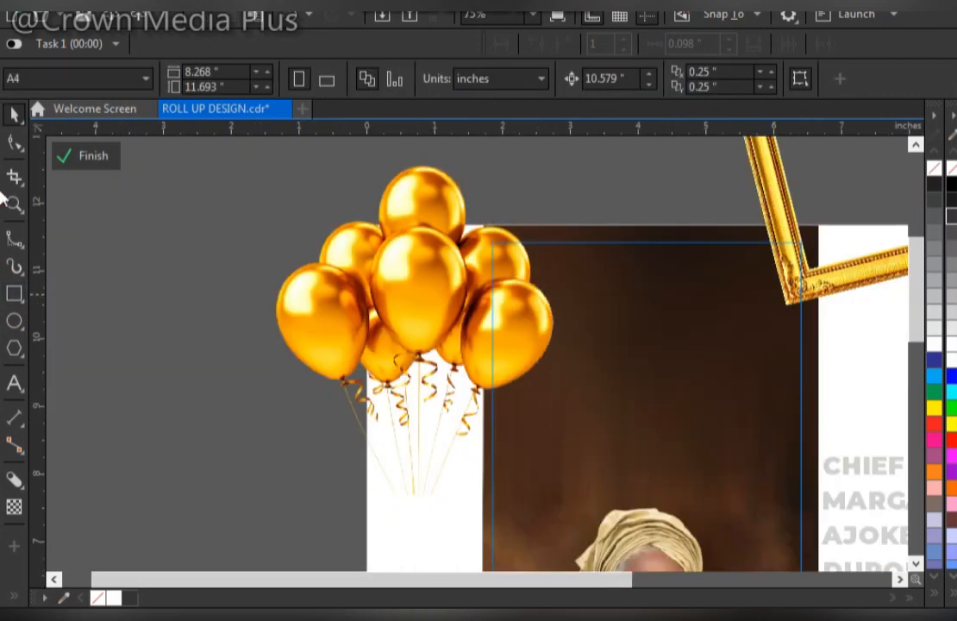
- Finish the PowerClip edit, paste the gold texture, and PowerClip it inside the 75TH BIRTHDAY lettering
left_click(83, 156)
left_click(252, 302)
key("ctrl+v")
key("F2")
left_click_drag(421, 215, 772, 498)
left_click_drag(377, 257, 406, 274)
left_click(513, 337)
left_click(310, 224)
left_click_drag(310, 224, 484, 320)
left_click(600, 408)
- Stretch the gold texture inside the lettering's PowerClip to about 2.62 by 1.62 inches, covering all letters, and finish editing
right_click(511, 346)
left_click(602, 89)
left_click_drag(556, 403, 671, 480)
left_click_drag(673, 380, 657, 380)
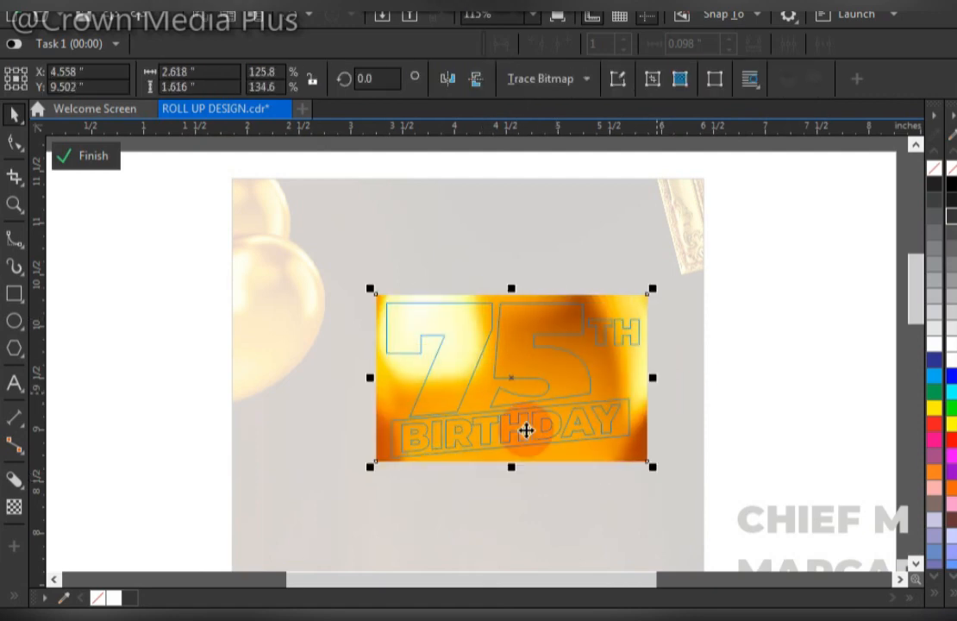
left_click(89, 159)
left_click(170, 300)
left_click(523, 346)
left_click(757, 358)
key("F4")
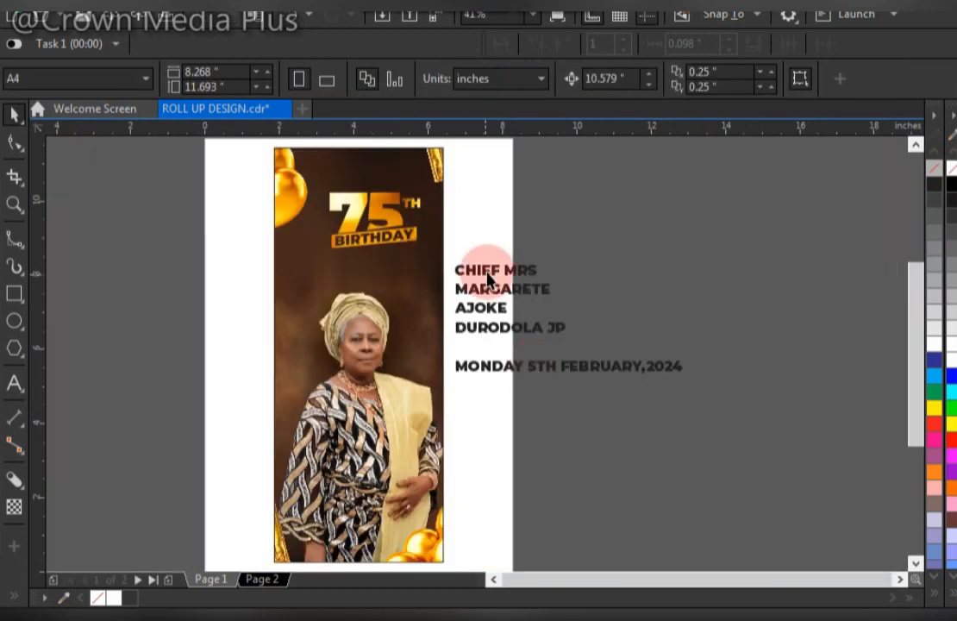
- Move the celebrant's name text onto the banner beneath the 75TH BIRTHDAY lettering
left_click(488, 274)
left_click_drag(508, 272, 366, 266)
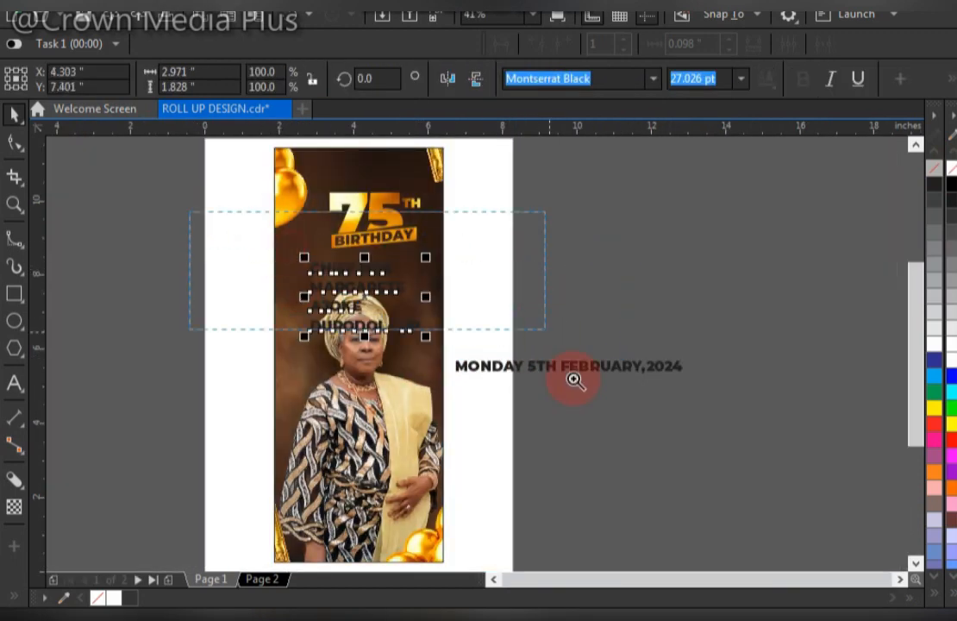
scroll(539, 287, "up", 3)
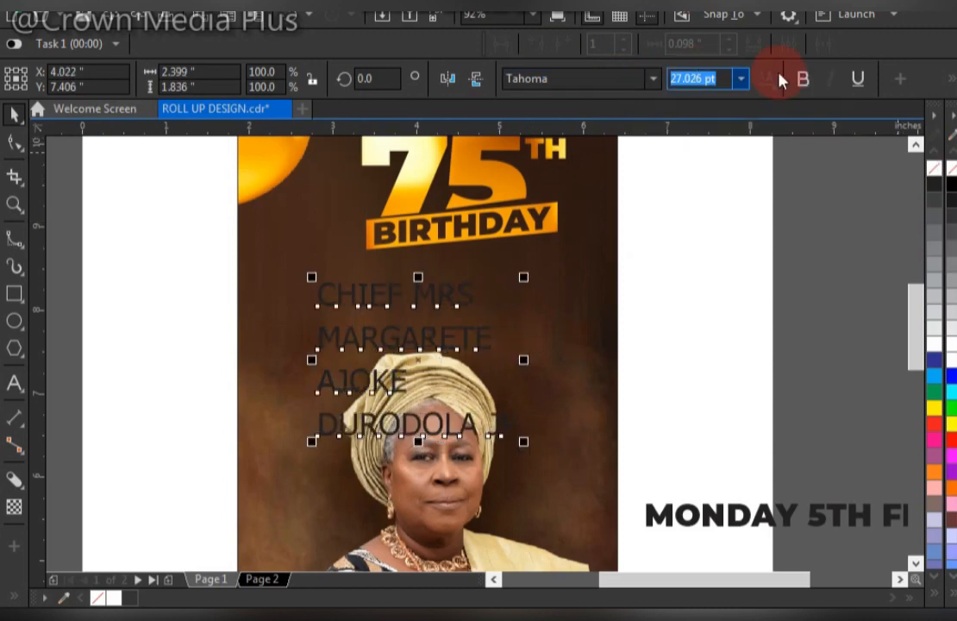
- Make the name text bold as separate lines, stack the first name beneath the title line, and enlarge the first name to about 35.5 pt
left_click(640, 257)
left_click_drag(488, 280, 491, 277)
left_click(522, 337)
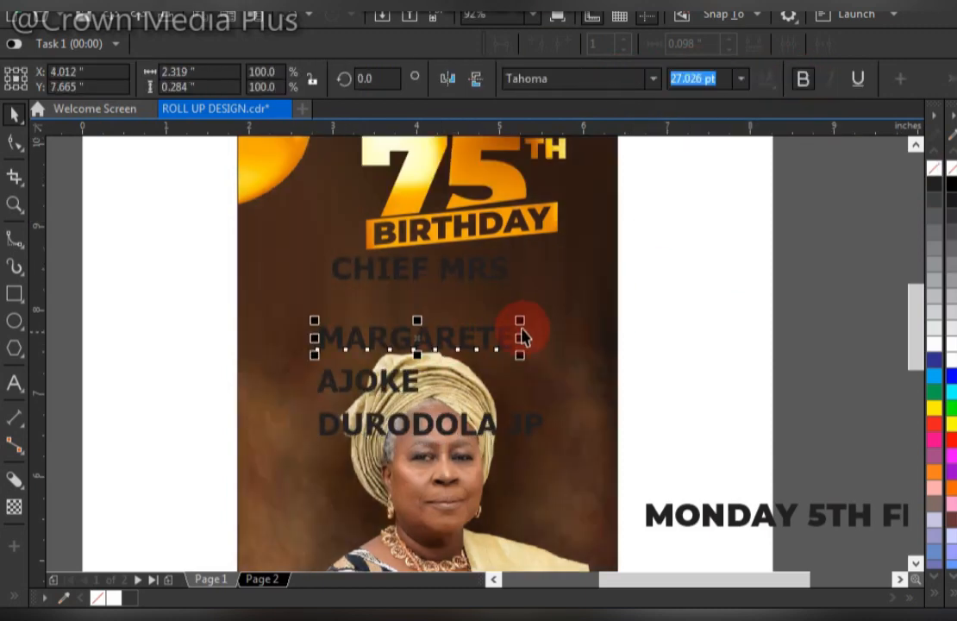
left_click_drag(582, 287, 578, 290)
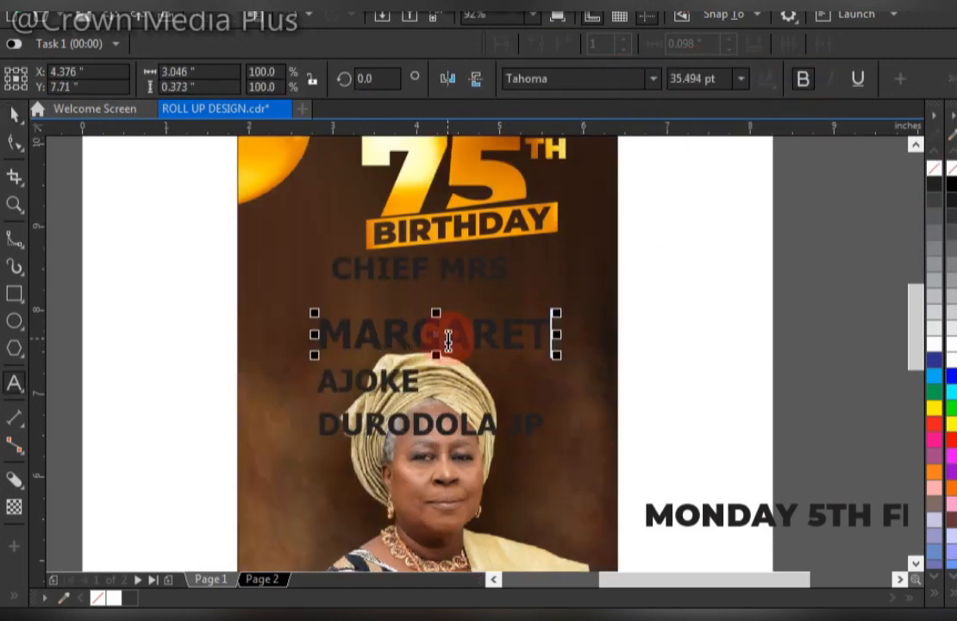
left_click_drag(491, 334, 506, 299)
- Enlarge the middle name to about 57.4 pt, place it under the first name, and colour the upper three name lines white
left_click(399, 385)
left_click_drag(423, 398, 521, 480)
left_click_drag(467, 391, 475, 341)
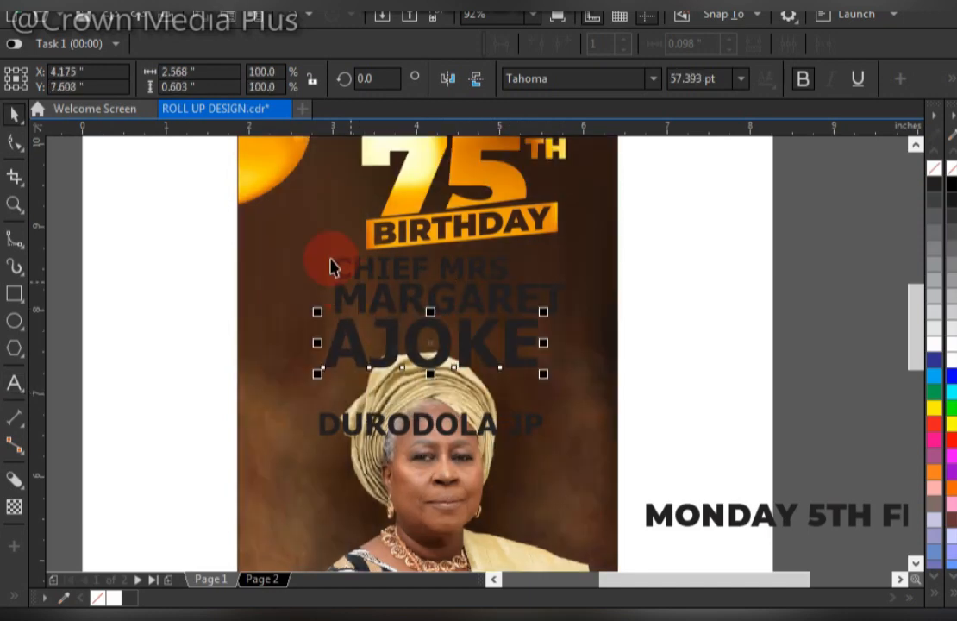
left_click_drag(290, 234, 590, 382)
left_click(954, 362)
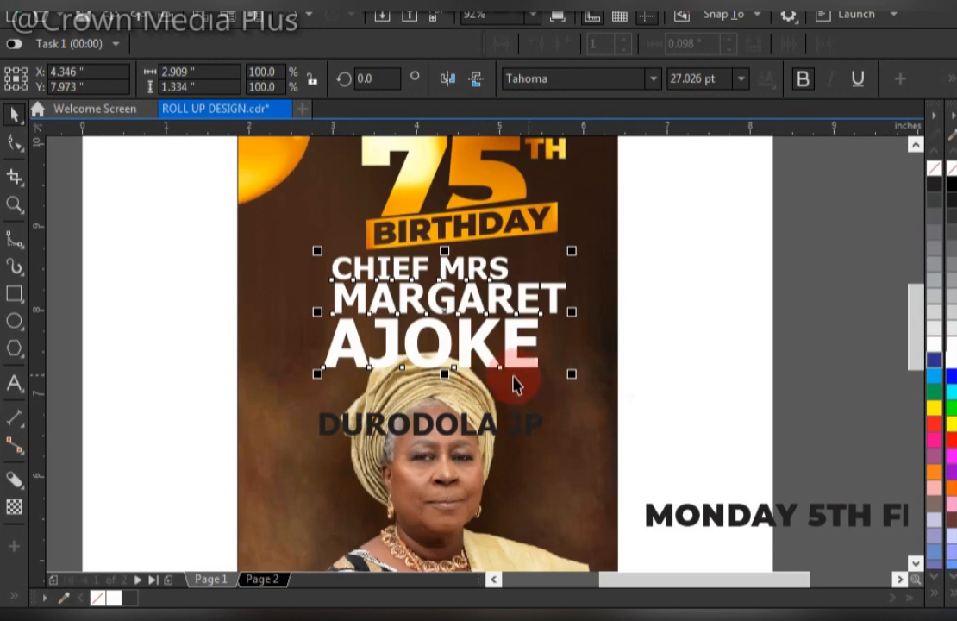
- Move the surname line beneath the middle name and shrink the whole name stack so it fits above the portrait
left_click(470, 425)
left_click_drag(470, 424, 544, 398)
left_click_drag(276, 234, 667, 486)
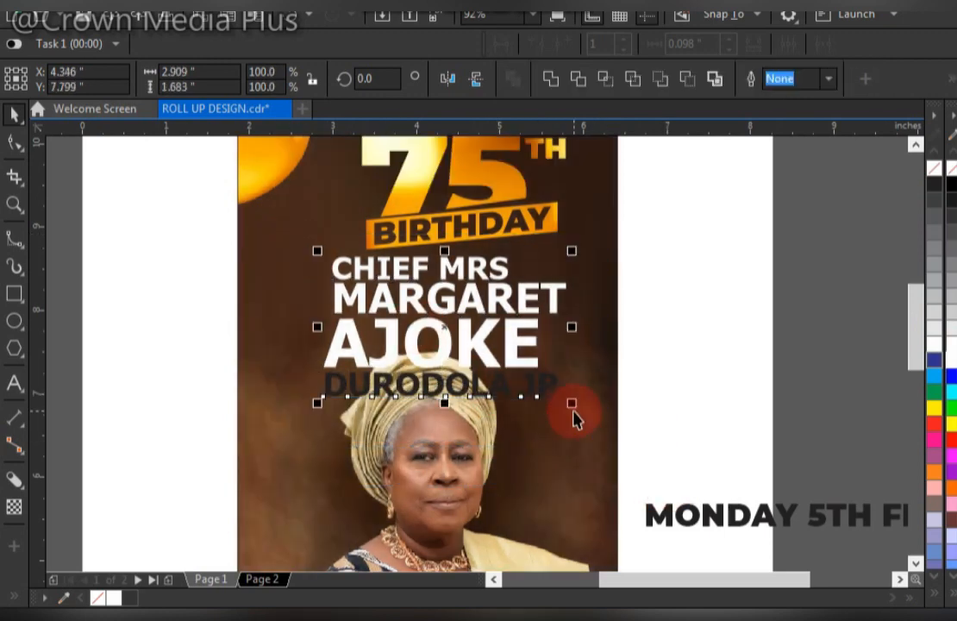
left_click_drag(572, 404, 522, 412)
left_click(466, 293)
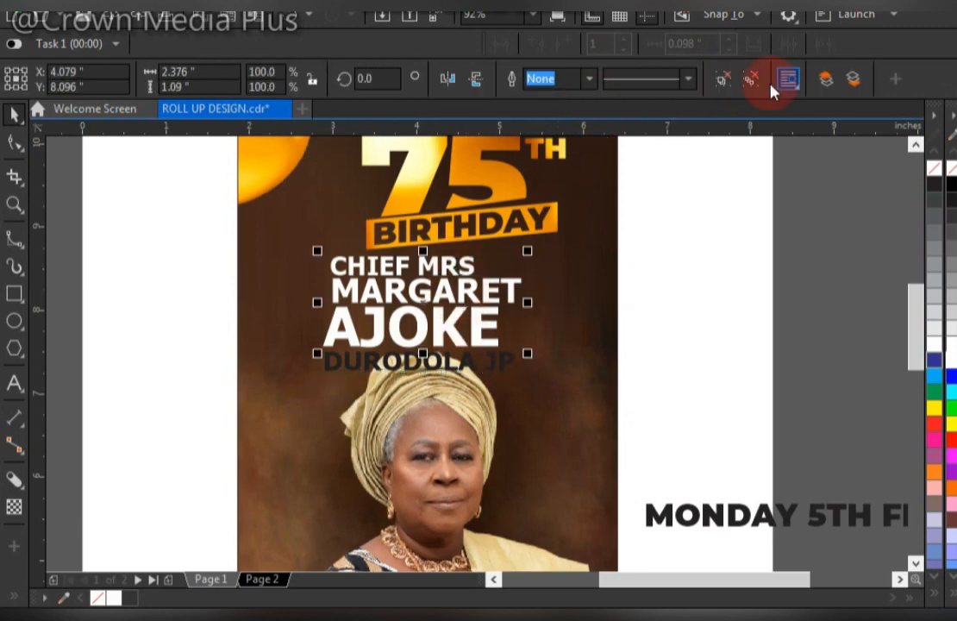
- Ungroup the name lines and merge the first name into the CHIEF MRS line as a single smaller line
left_click(753, 82)
left_click(441, 287)
double_click(444, 293)
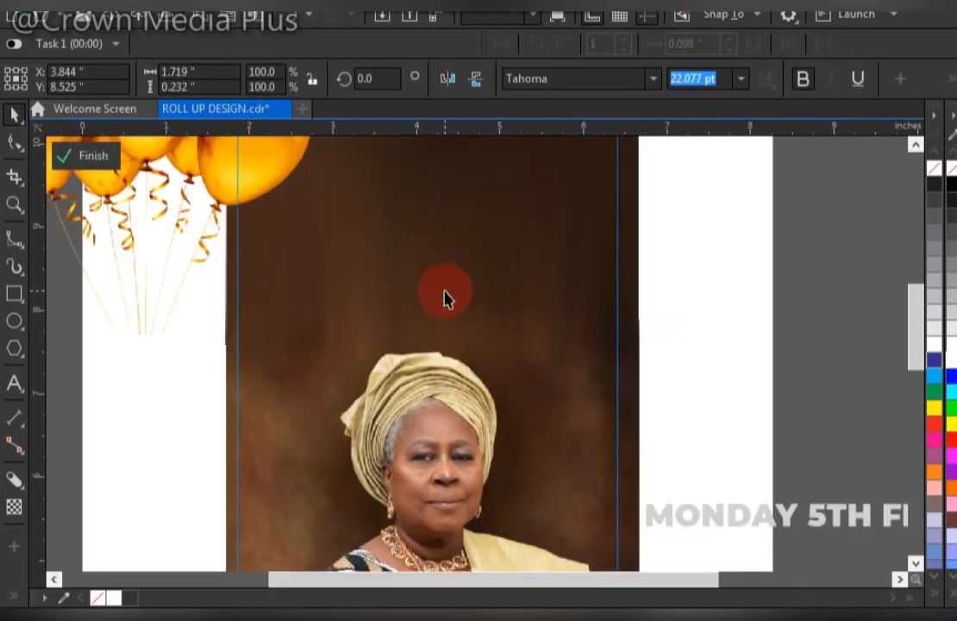
left_click(85, 156)
double_click(435, 295)
key("ctrl+a")
key("BackSpace")
left_click(463, 265)
double_click(463, 265)
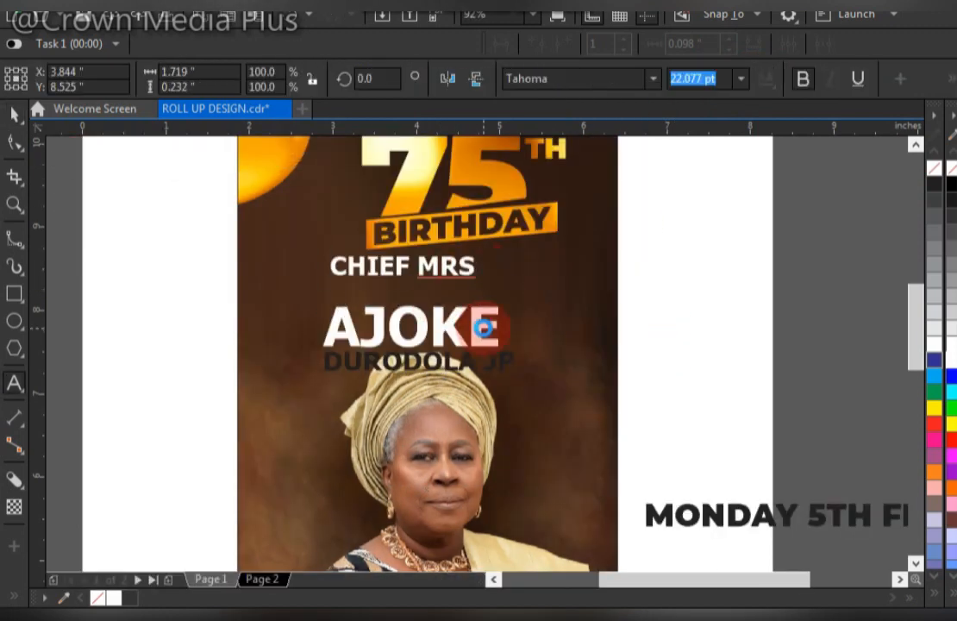
key("ctrl+v")
key("ctrl+space")
left_click_drag(635, 278, 584, 305)
- Copy the middle name's text formatting to the surname line and move the middle name up beneath the title line
left_click(447, 348)
left_click(446, 327)
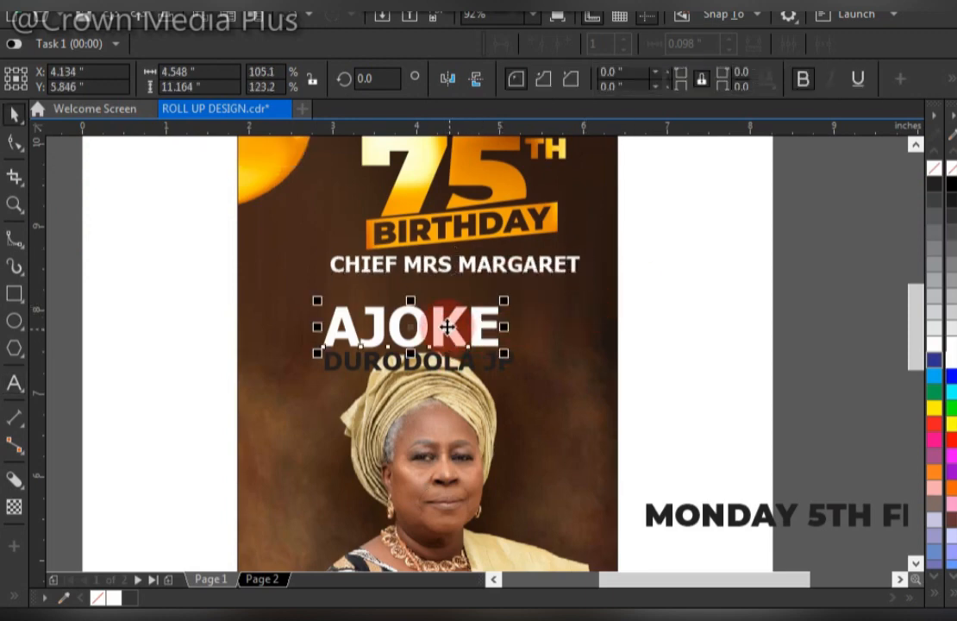
left_click_drag(447, 327, 436, 371)
left_click_drag(480, 323, 485, 292)
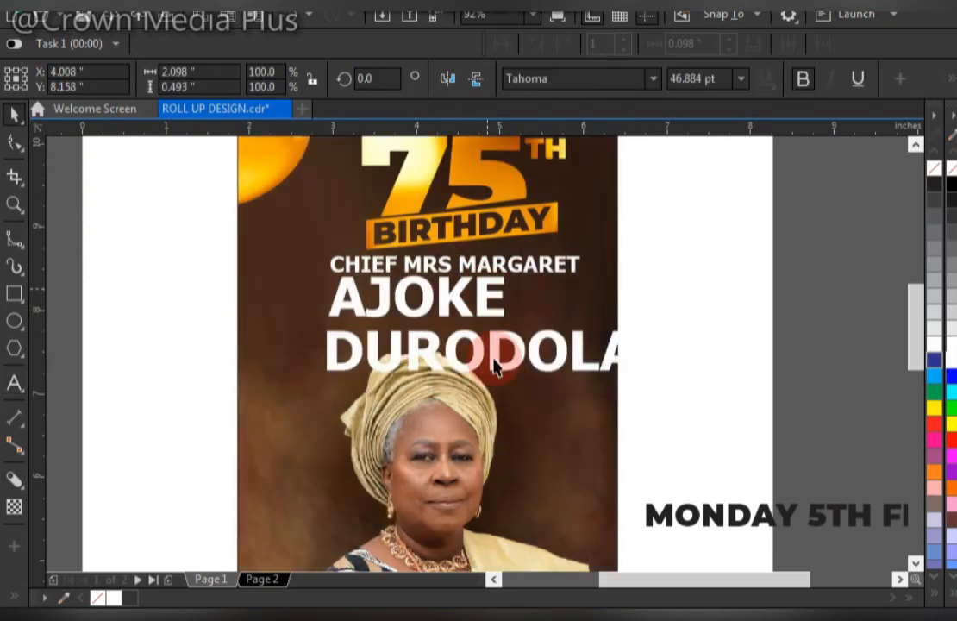
- Move the surname line up beneath the middle name, shrink it to fit the banner, and centre-align the name lines
left_click_drag(496, 367, 519, 353)
left_click_drag(718, 375, 600, 404)
left_click_drag(677, 241, 270, 379)
key("c")
key("Escape")
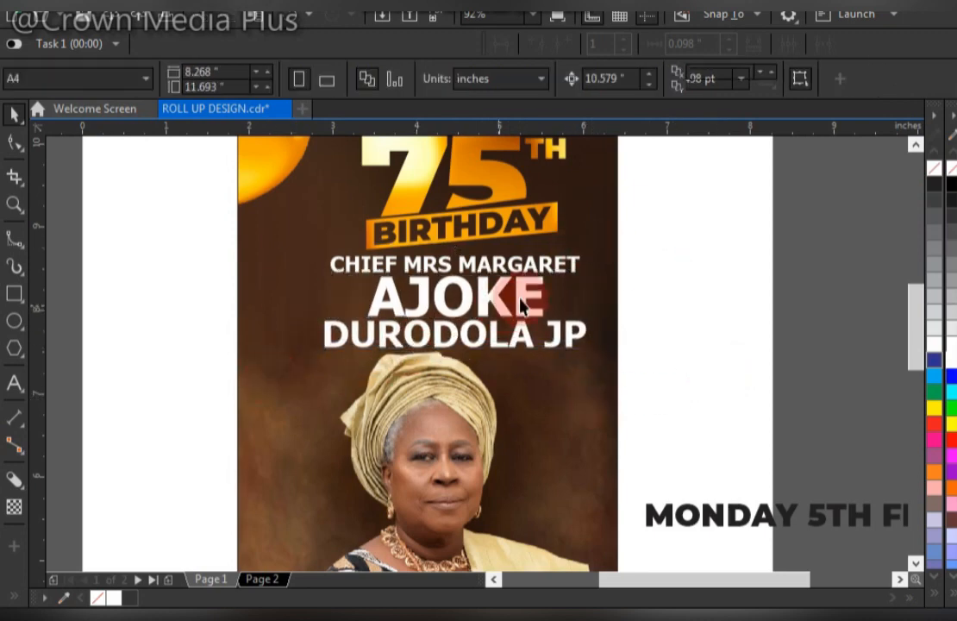
- Shrink the middle name to about 23.4 pt and merge it into the end of the title and first-name line
left_click(520, 306)
left_click_drag(551, 337, 466, 343)
left_click_drag(504, 271, 442, 292)
key("ctrl+z")
double_click(426, 295)
double_click(427, 295)
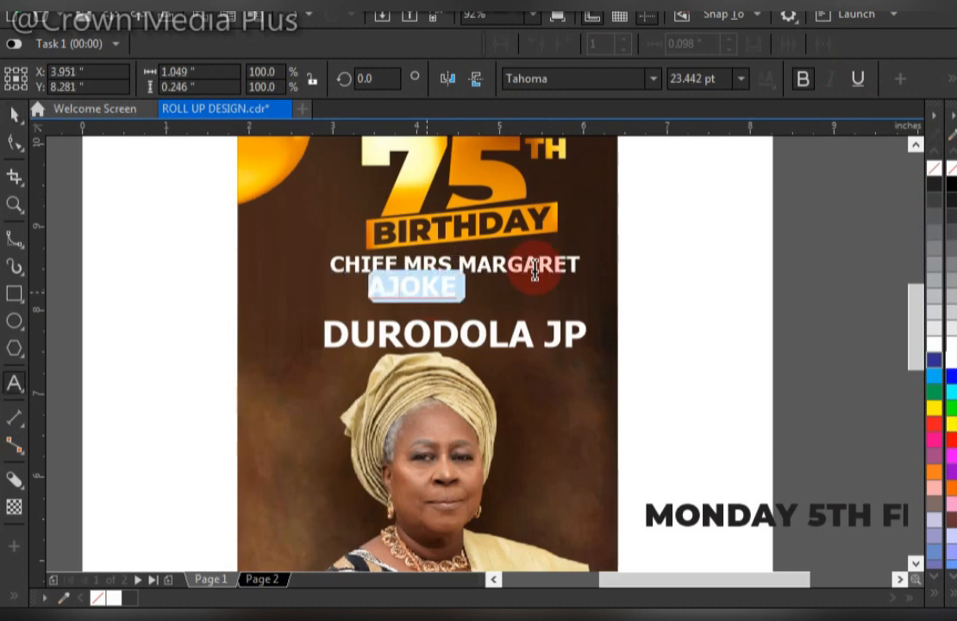
key("Delete")
key("ctrl+space")
- Set the merged name line to 17 pt, break it after CHIEF MRS, and centre its two lines
type("1")
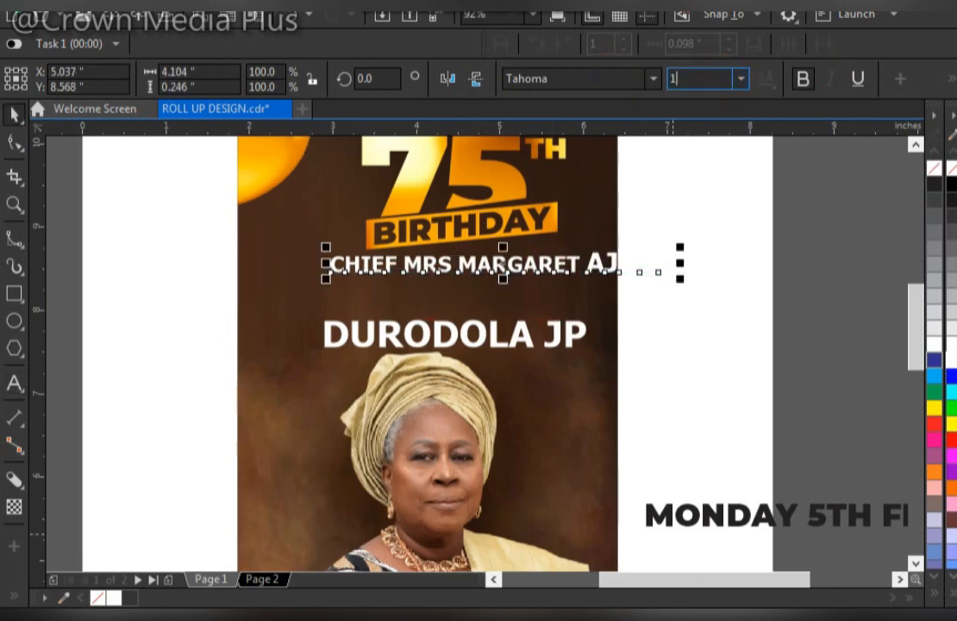
type("7")
key("Return")
key("F8")
left_click(451, 264)
key("Return")
key("ctrl+e")
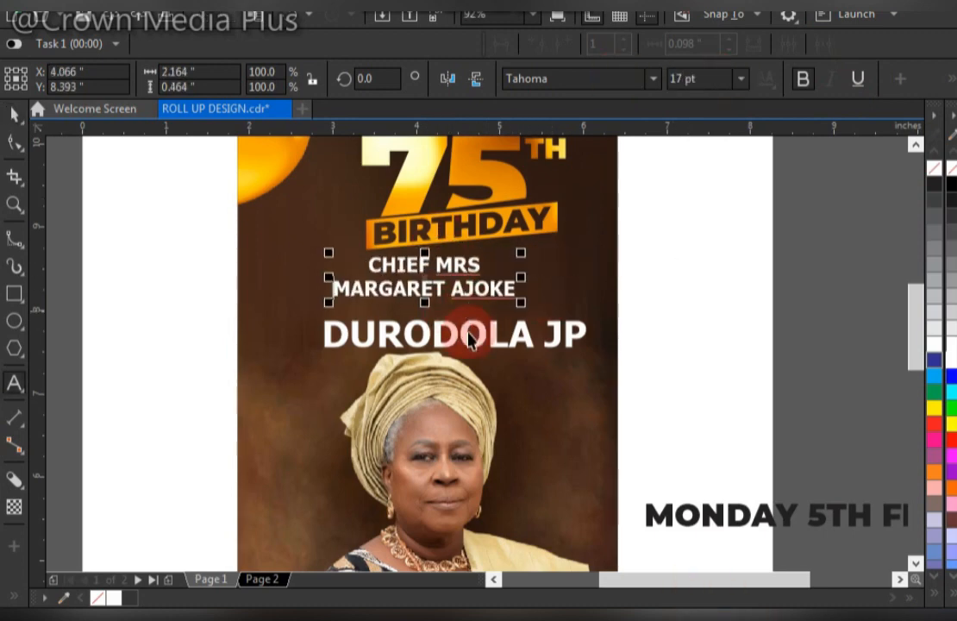
- Move the surname line up under the first and middle names and shrink it to about 25.6 pt
key("ctrl+space")
left_click(486, 342)
left_click_drag(493, 336, 504, 315)
left_click_drag(602, 334, 552, 337)
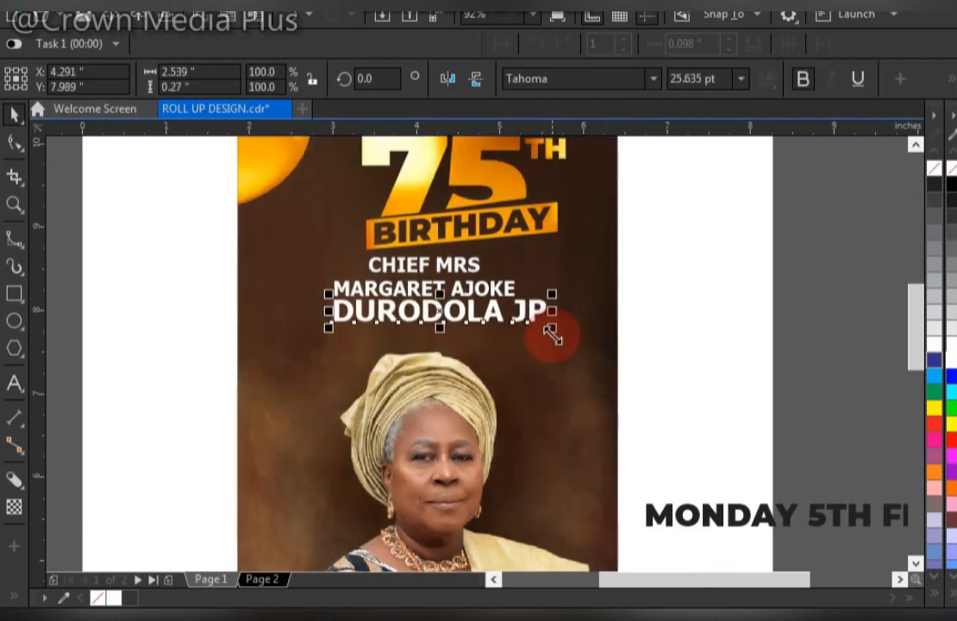
- Break the two-line name text apart, lower CHIEF MRS closer to the line below, and make the JP suffix smaller than the surname
left_click(540, 276)
left_click_drag(544, 288, 543, 265)
key("ctrl+k")
left_click(492, 286)
left_click(451, 266)
scroll(449, 266, "up", 1)
left_click_drag(448, 266, 449, 278)
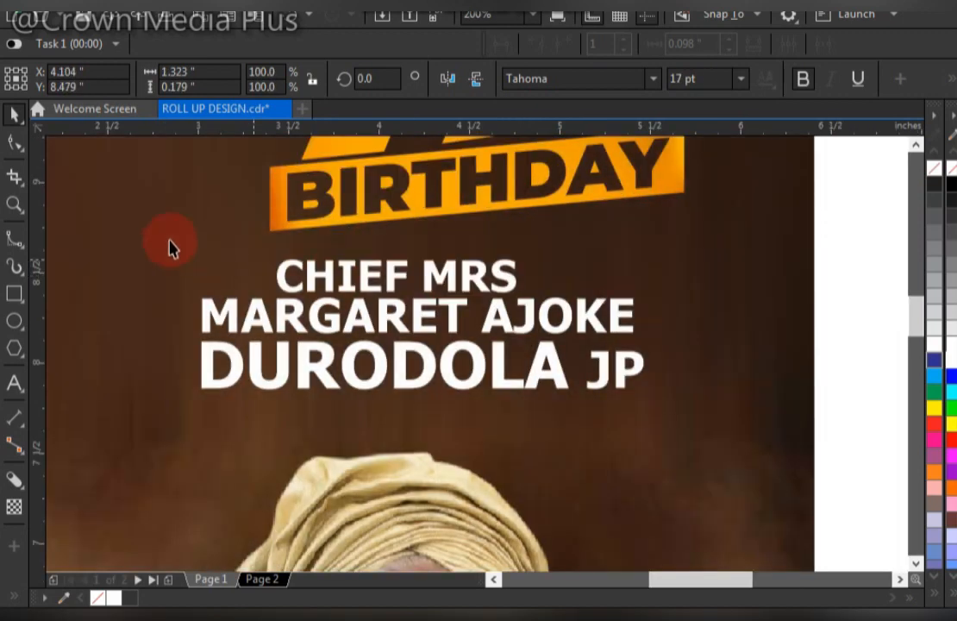
- Enlarge the name block to about 3.5 inches wide, rotate it about 6.2 degrees, and line it up under the 75TH BIRTHDAY lettering
key("F4")
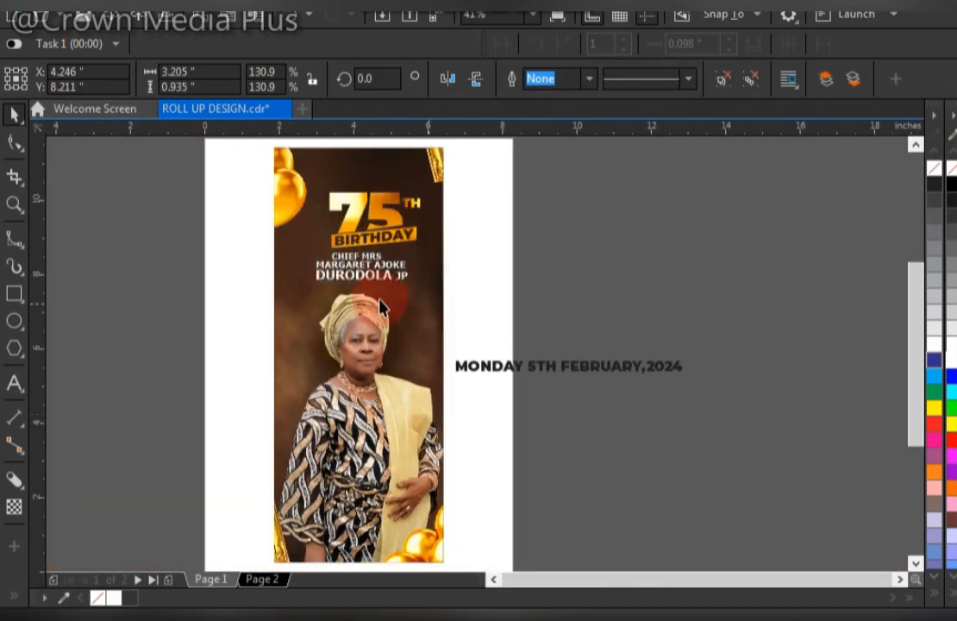
left_click_drag(380, 280, 436, 260)
left_click(381, 287)
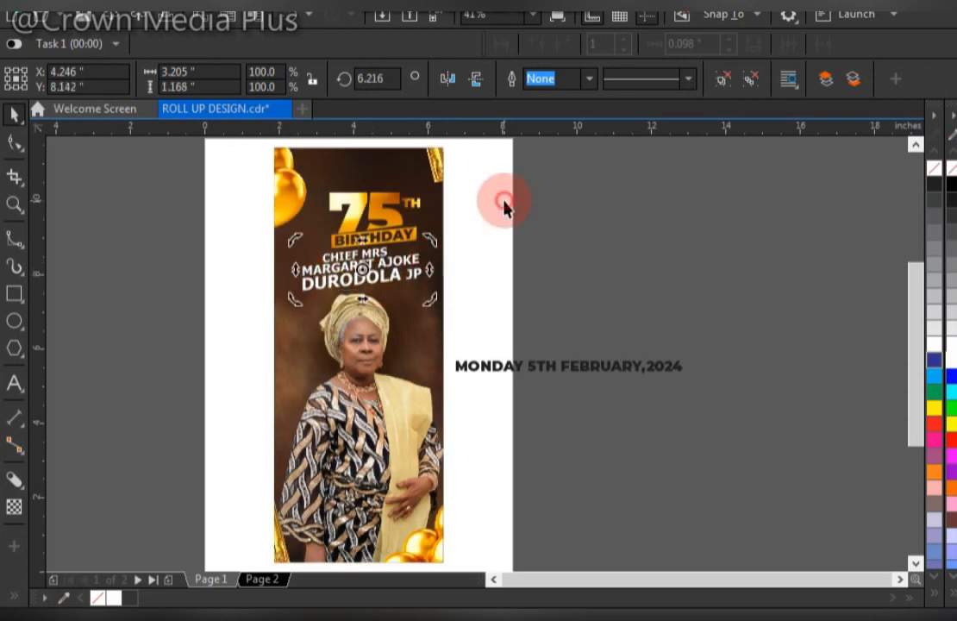
left_click(504, 202)
left_click_drag(503, 163, 237, 343)
key("c")
left_click_drag(309, 298, 286, 314)
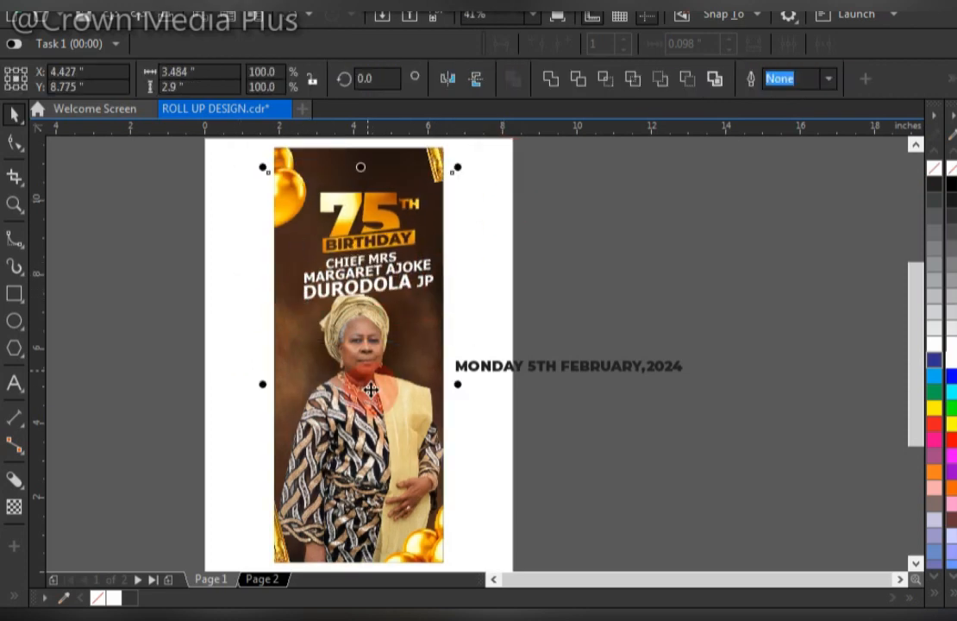
- Move the portrait slightly down and group the 75TH BIRTHDAY lettering with the name block
left_click_drag(371, 390, 369, 398)
left_click(399, 216)
left_click_drag(474, 171, 261, 334)
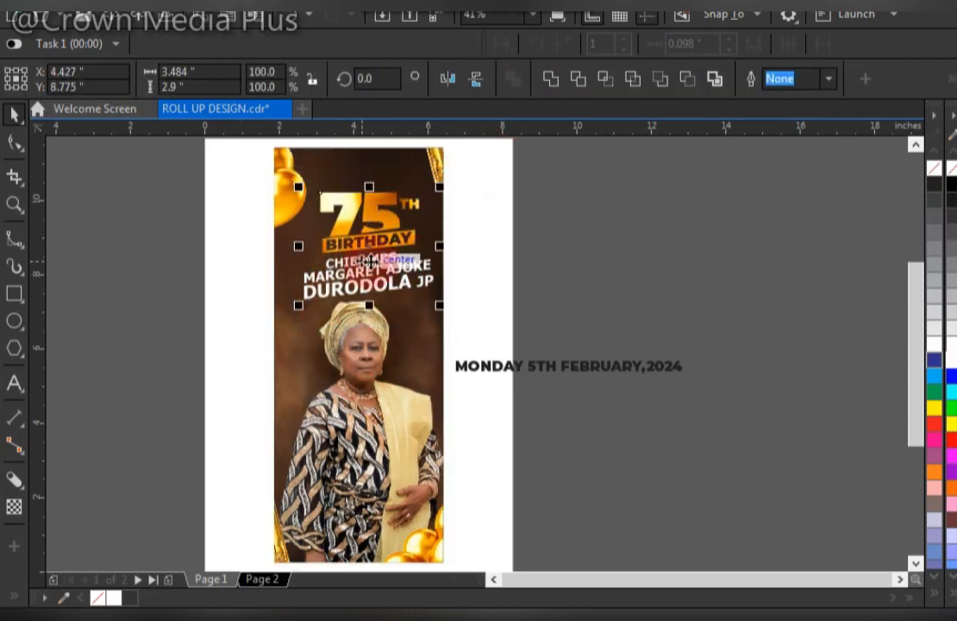
key("ctrl+g")
- Adjust the portrait's position slightly and fine-tune the lettering-and-name group's horizontal position on the banner
left_click(347, 260)
left_click_drag(398, 441, 388, 449)
left_click(662, 424, "shift")
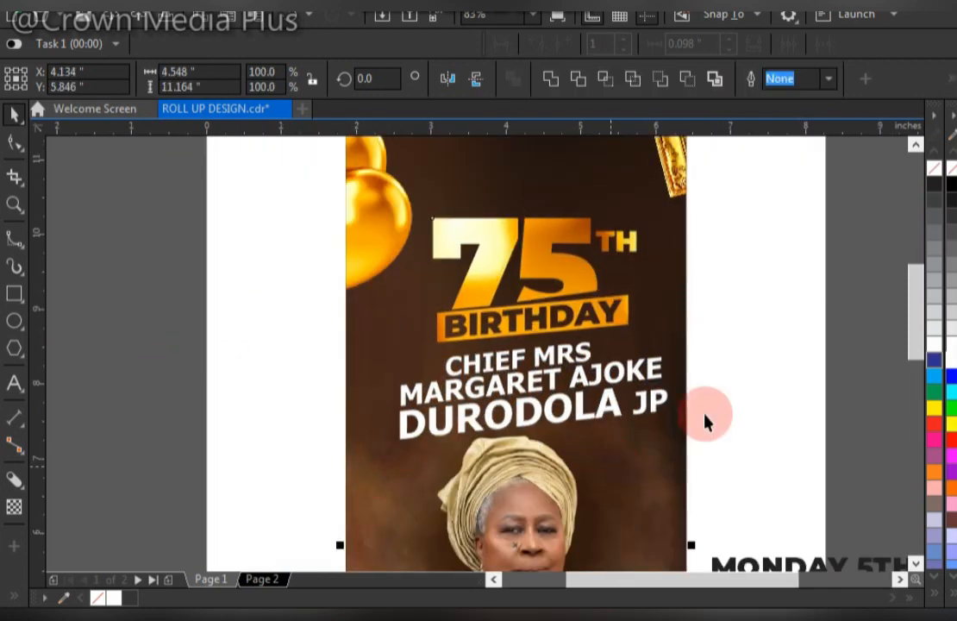
key("c")
left_click(706, 421)
left_click_drag(529, 255, 572, 287)
left_click(644, 278)
left_click(718, 311)
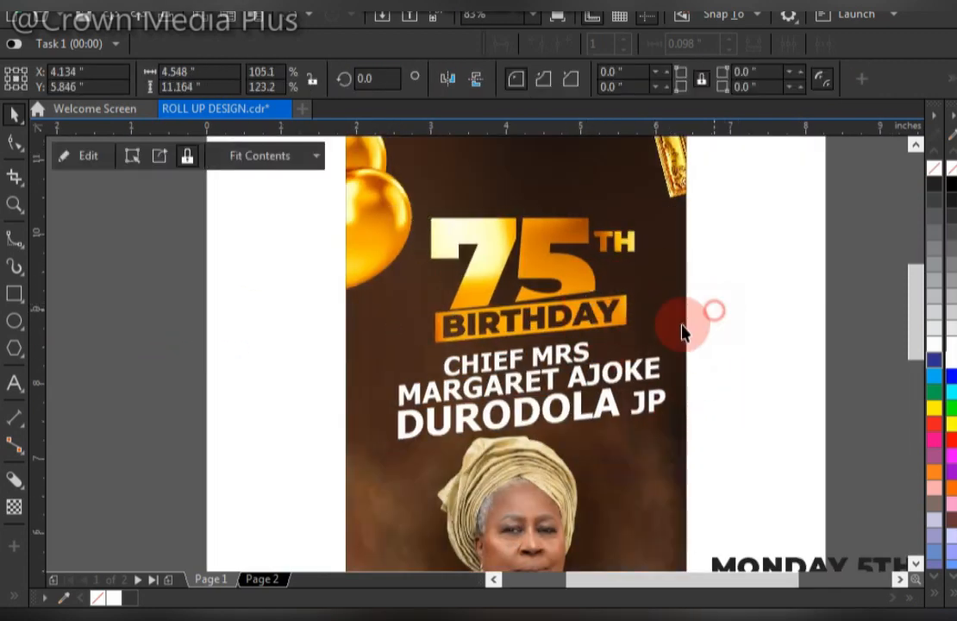
- Ungroup the lettering and name block, and duplicate the first-and-middle-name line above the 75TH lettering
scroll(684, 329, "down", 2)
key("F2")
left_click_drag(442, 437, 755, 188)
left_click(514, 429)
left_click(720, 81)
left_click(715, 316)
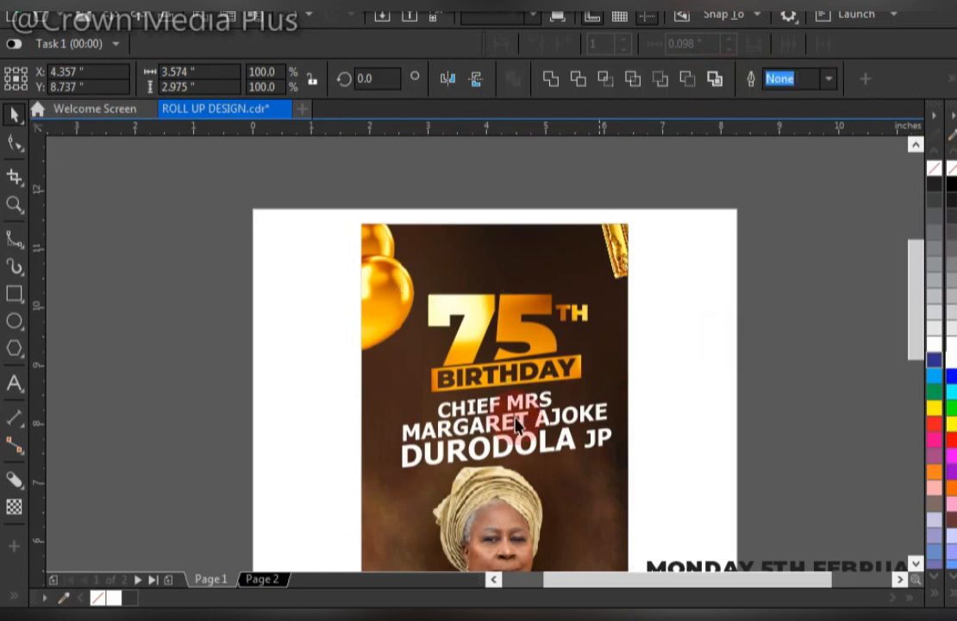
left_click(509, 423, "ctrl")
left_click_drag(510, 422, 514, 263)
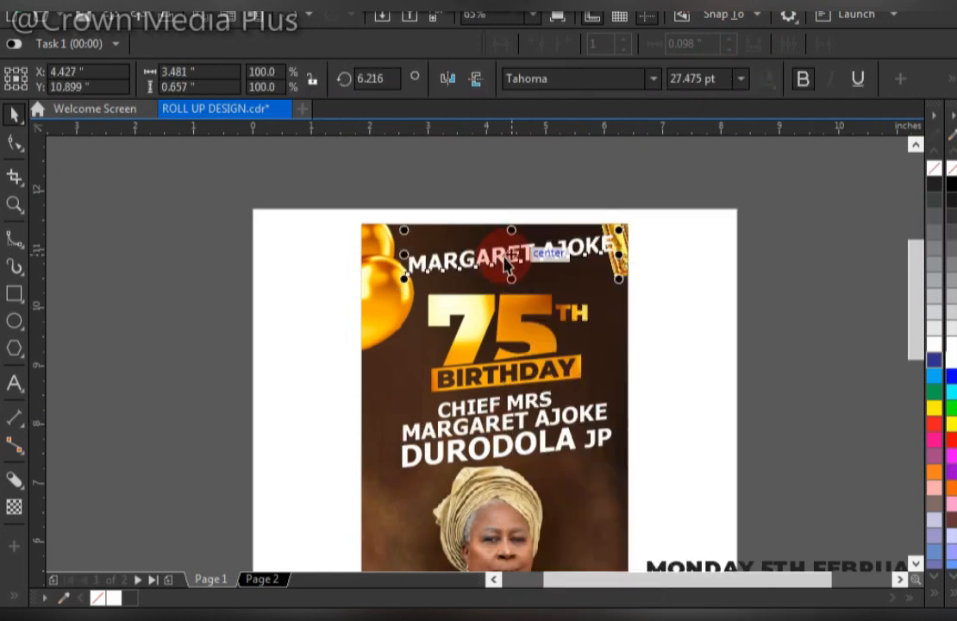
- Replace the duplicated line's text with "Celebration of God's Faithfulness" on two lines
key("ctrl+a")
type("cele")
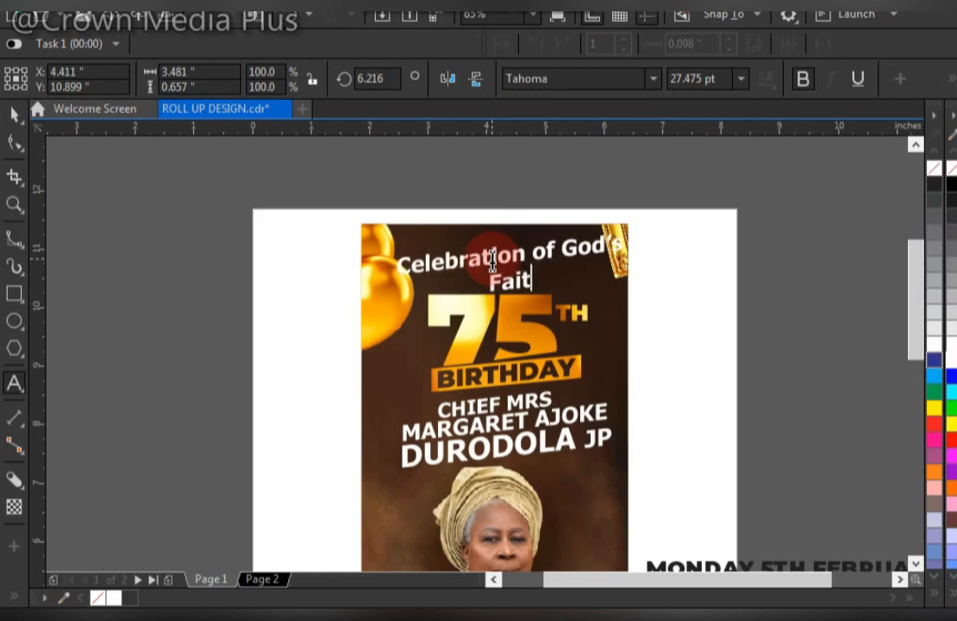
key("ctrl+space")
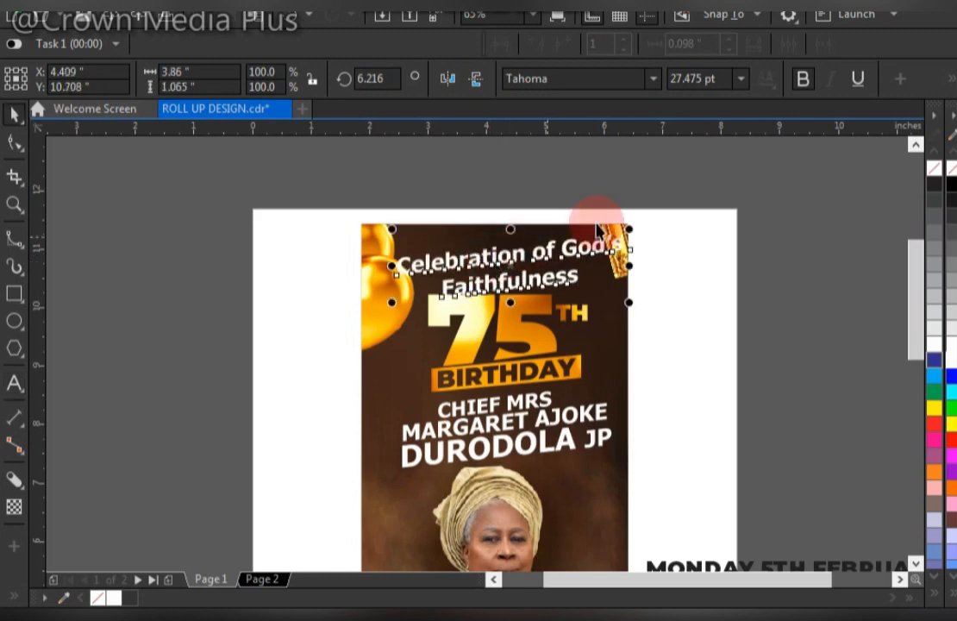
- Shrink the Celebration of God's Faithfulness tagline to about 20.9 pt and break it into separate lines
left_click(601, 221)
left_click(598, 245)
left_click(751, 80)
left_click(645, 194)
left_click(592, 248)
left_click_drag(632, 223, 603, 231)
key("ctrl+k")
- Set the word Faithfulness in the Pejuang Cinta font and enlarge it to about 3 inches wide
left_click(543, 277)
left_click(594, 82)
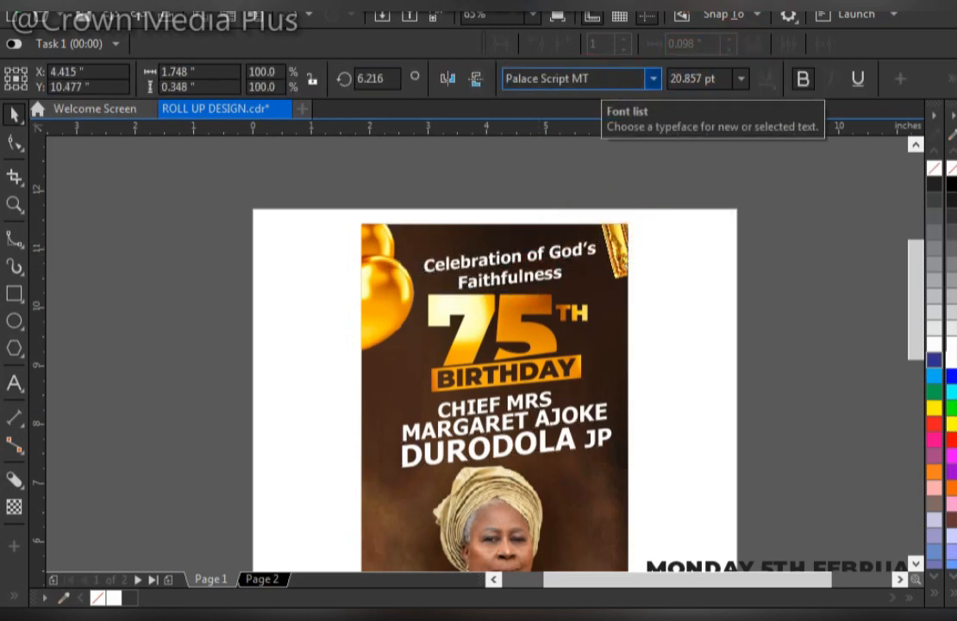
key("Return")
left_click(653, 78)
left_click(573, 357)
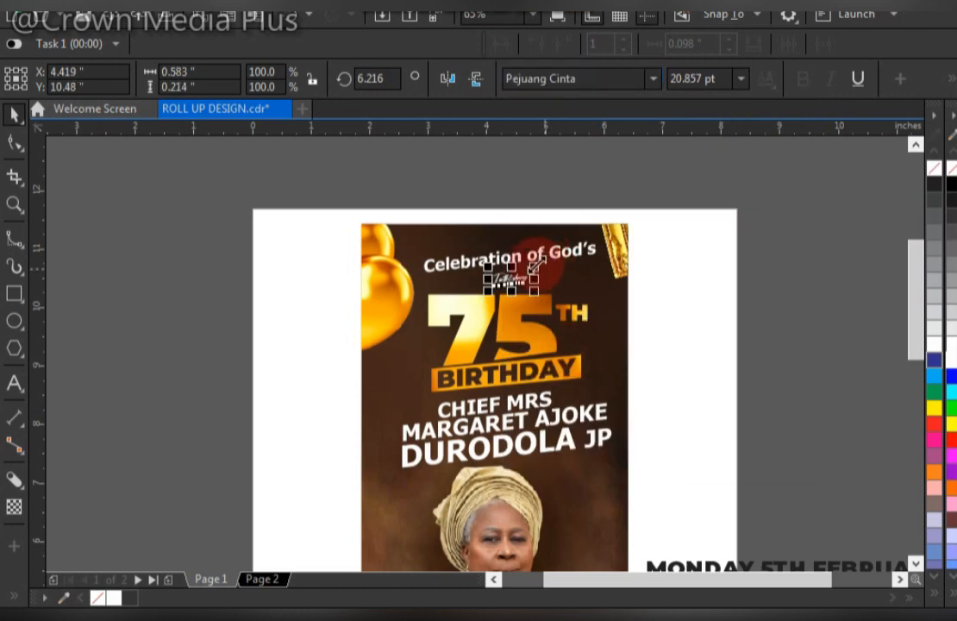
left_click_drag(535, 266, 608, 222)
- Move the portrait down, and shift the 75TH BIRTHDAY lettering and name block down to make room for the tagline
left_click(519, 491)
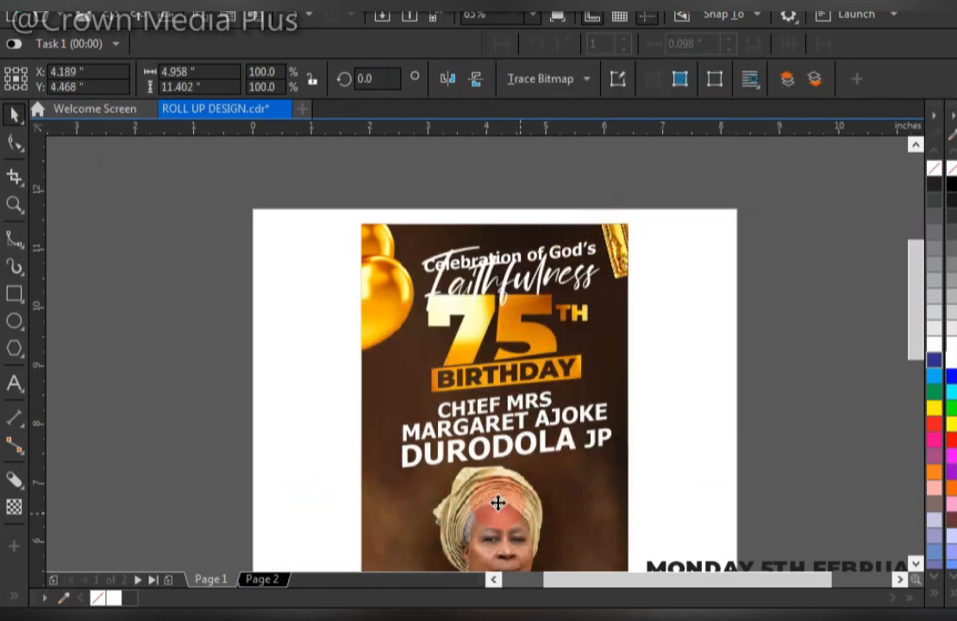
left_click_drag(652, 288, 641, 307)
left_click_drag(266, 507, 722, 279)
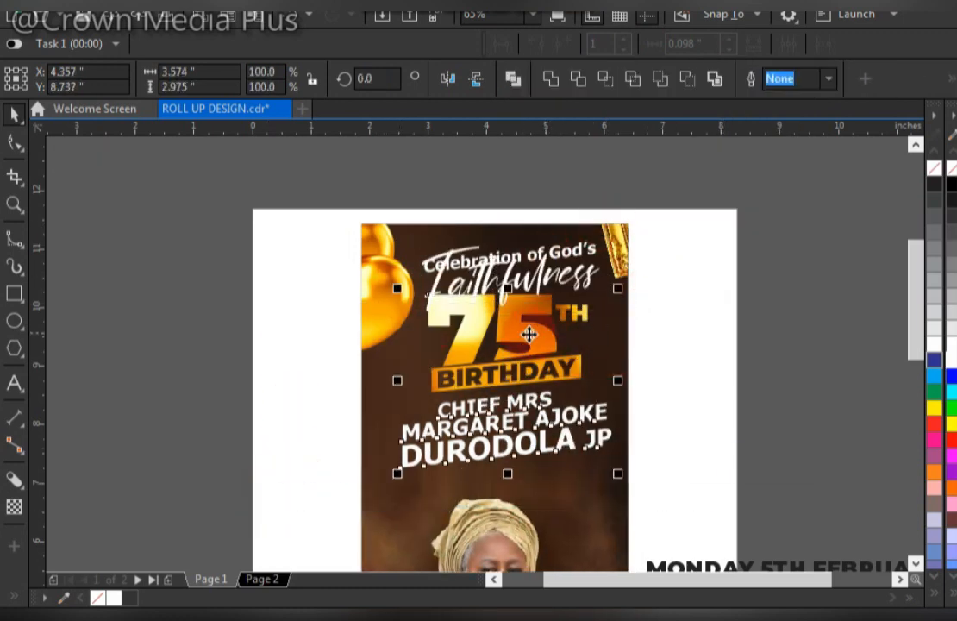
left_click_drag(530, 335, 527, 364)
- Lower Faithfulness slightly, move Celebration of God's up beside the gold frame, and break it into two lines after Celebration
left_click_drag(542, 279, 541, 287)
left_click_drag(550, 246, 602, 226)
key("F2")
left_click_drag(278, 181, 740, 327)
key("F8")
left_click(608, 334)
key("Return")
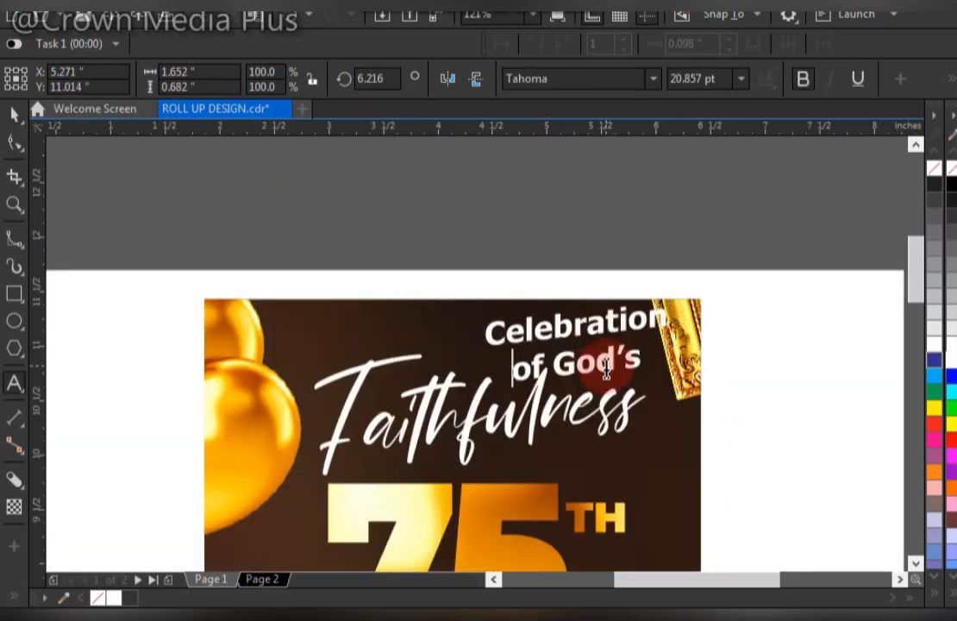
- Tighten the line spacing of Celebration of God's, rotate it to about 7 degrees, and place it centrally above Faithfulness
key("F10")
left_click_drag(488, 389, 474, 366)
key("space")
left_click_drag(535, 349, 516, 357)
left_click_drag(635, 302, 636, 302)
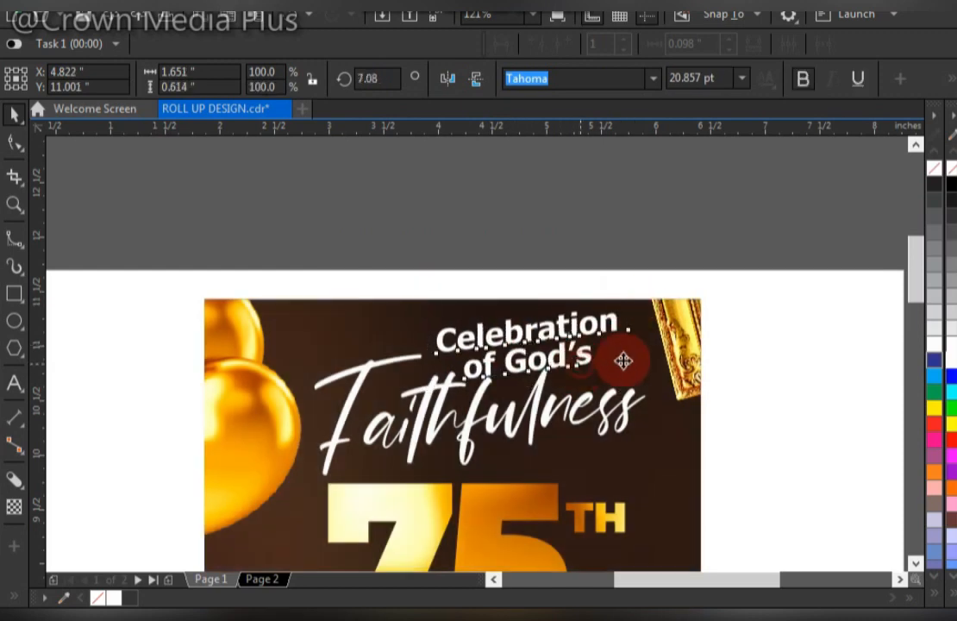
left_click_drag(548, 417, 547, 421)
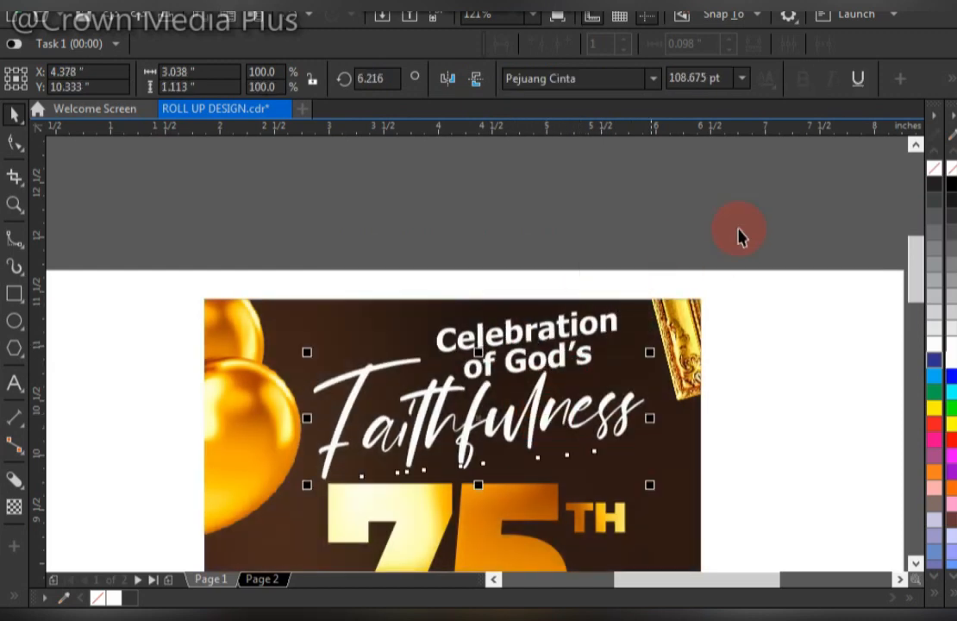
- Group the tagline lines, and scale the group down and rotate it slightly above the 75TH lettering
left_click_drag(739, 231, 310, 483)
key("ctrl+g")
key("F4")
left_click_drag(197, 417, 526, 138)
left_click_drag(438, 191, 777, 75)
key("Escape")
- Remove the bold from Celebration of God's, colour it gold-yellow, and nudge the tagline words into position above the 75TH lettering
scroll(388, 209, "up", 2)
left_click(414, 209)
left_click(414, 208)
left_click(803, 80)
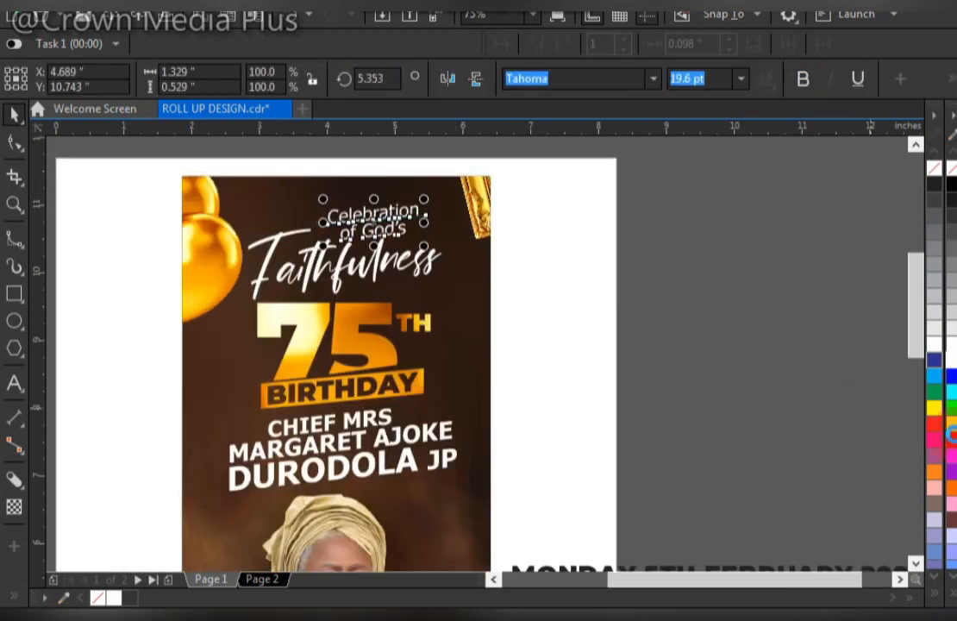
left_click_drag(386, 263, 390, 258)
left_click_drag(451, 192, 445, 188)
left_click(525, 328)
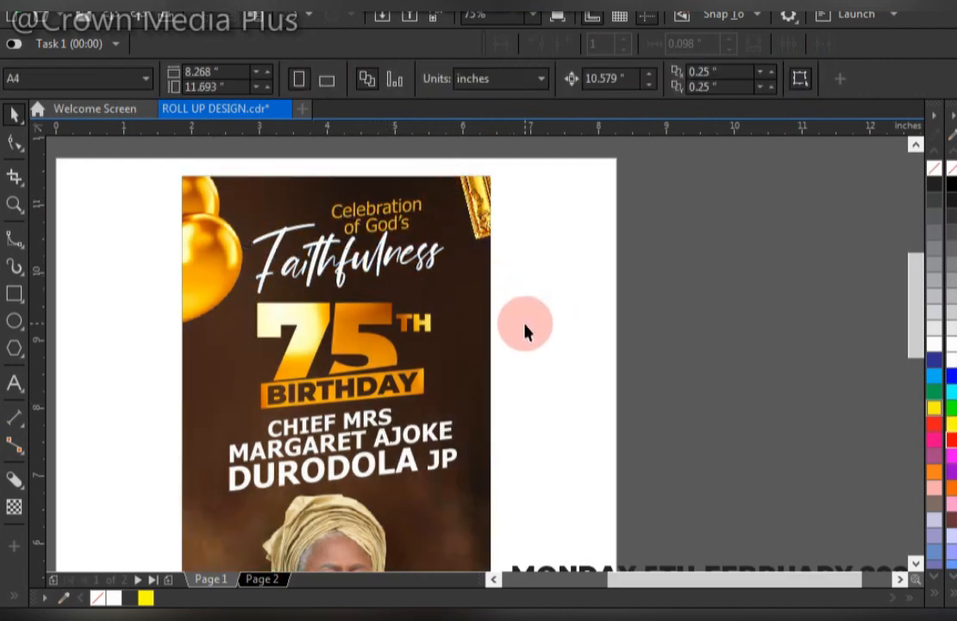
- Group the tagline, the 75TH BIRTHDAY lettering and the celebrant's name, and scale the group down to about 3.26 by 4.17 inches
scroll(525, 328, "down", 3)
left_click(382, 305)
left_click_drag(479, 152, 246, 371)
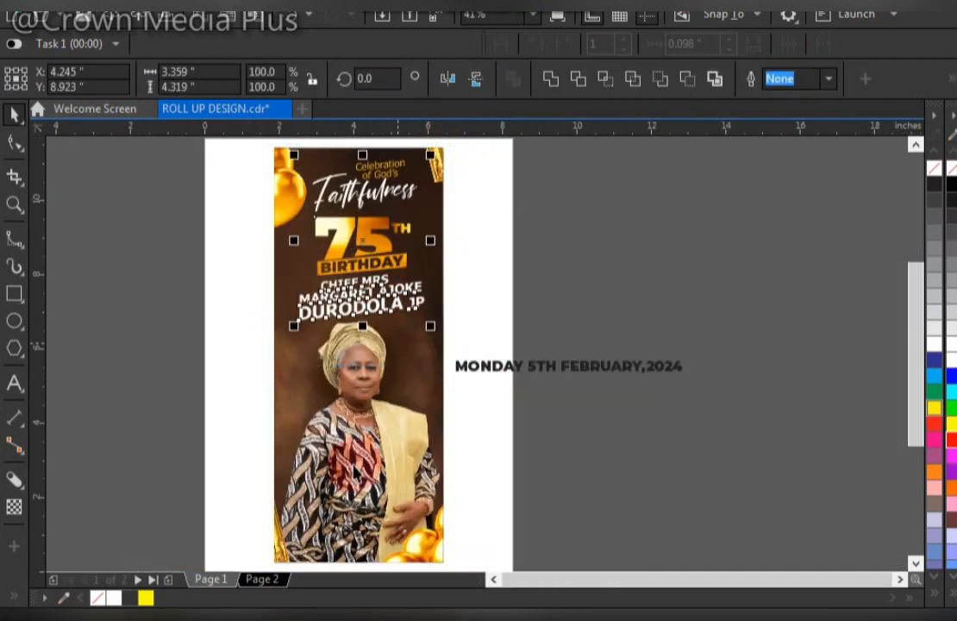
key("ctrl+g")
left_click(562, 367)
left_click(374, 290)
left_click_drag(435, 327, 432, 331)
left_click(493, 152)
- Reduce the tilt of Celebration of God's to about 3.5 degrees, and move the whole text group up slightly on the banner
scroll(377, 210, "up", 2)
left_click(408, 195, "ctrl")
left_click(408, 195, "ctrl")
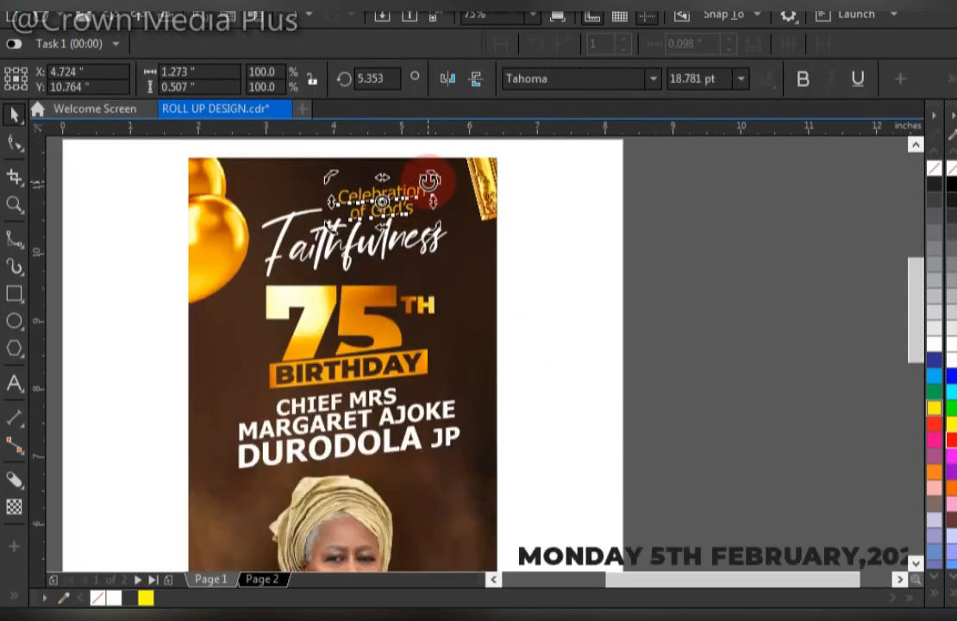
left_click_drag(433, 178, 430, 180)
left_click(391, 252)
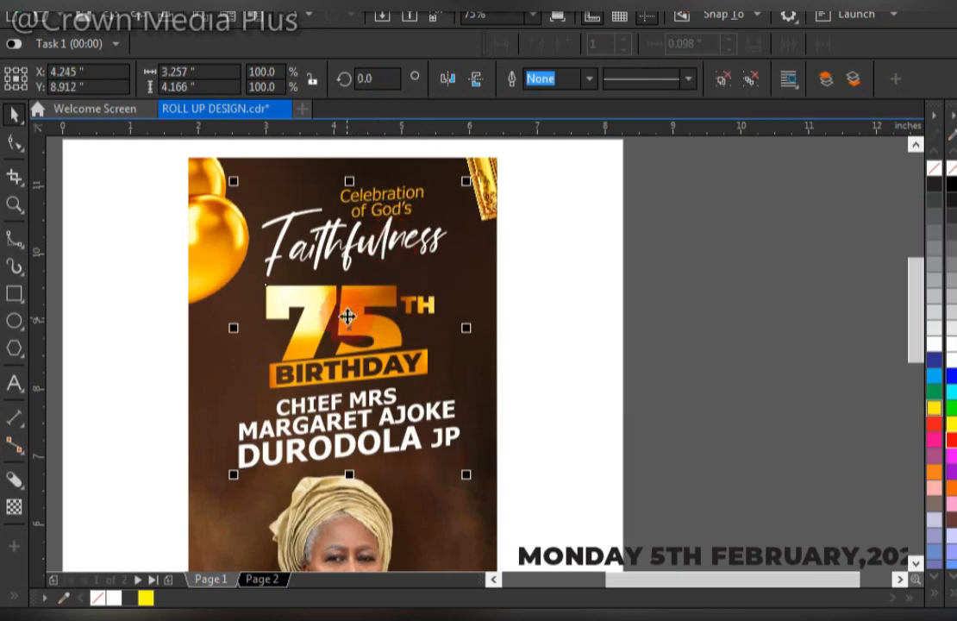
left_click_drag(346, 371, 346, 362)
- Apply a drop shadow to the text group using the Flat Top Right preset, recast straight down from the group's upper edge
left_click(15, 480)
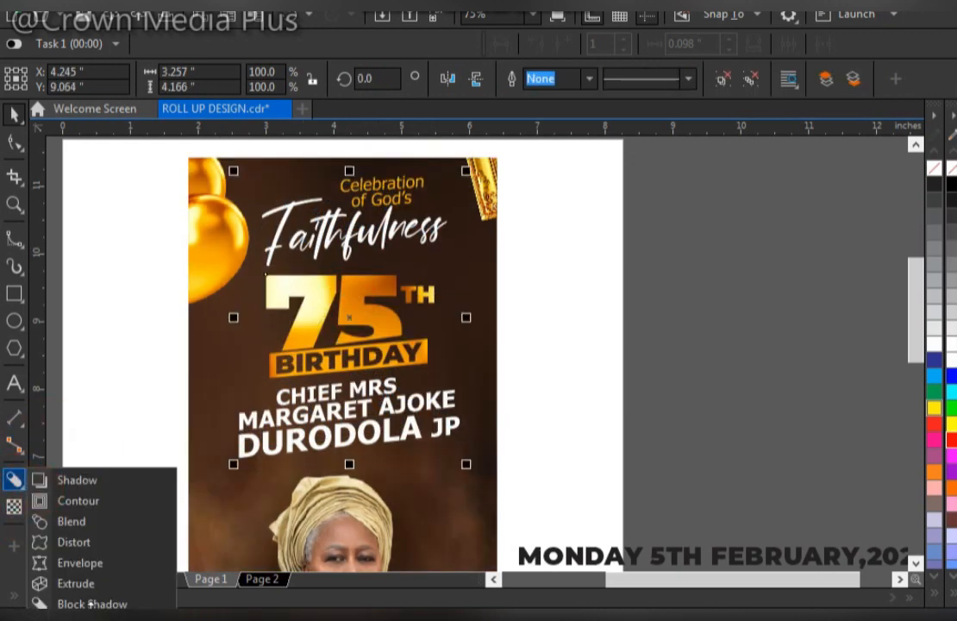
left_click(69, 480)
left_click_drag(350, 318, 383, 463)
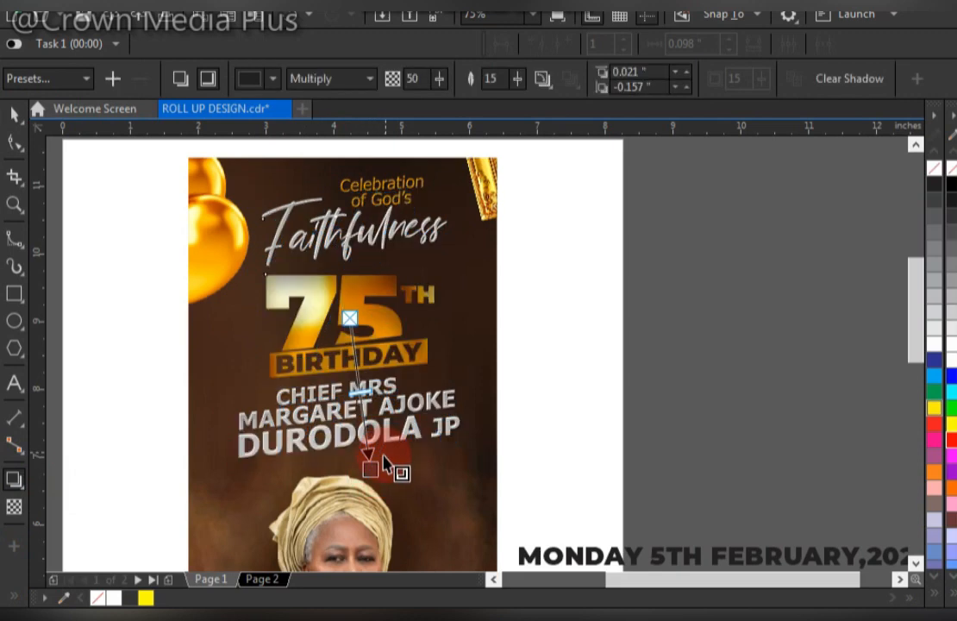
left_click(41, 80)
left_click(43, 100)
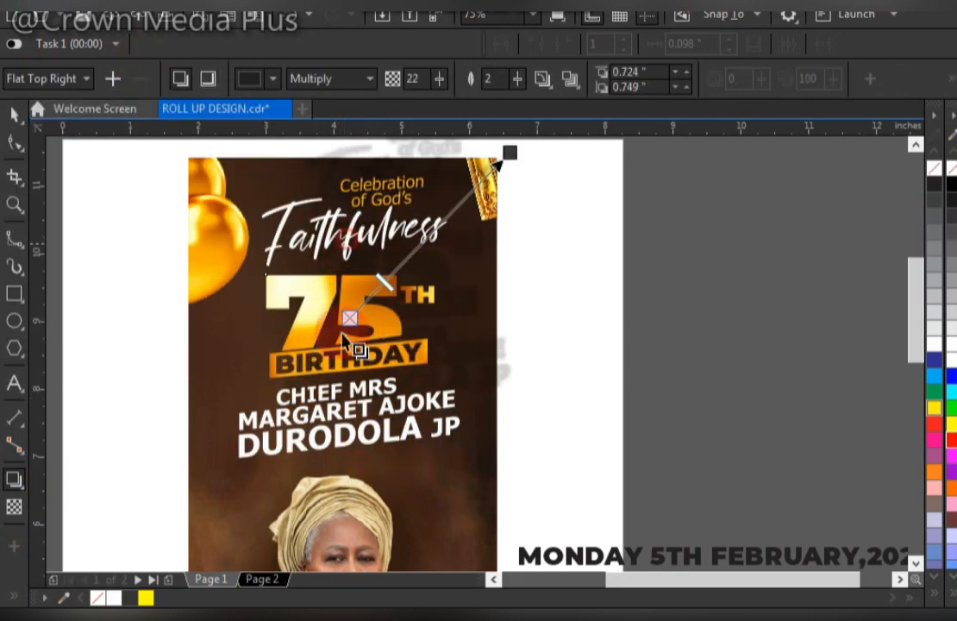
left_click_drag(347, 259, 354, 467)
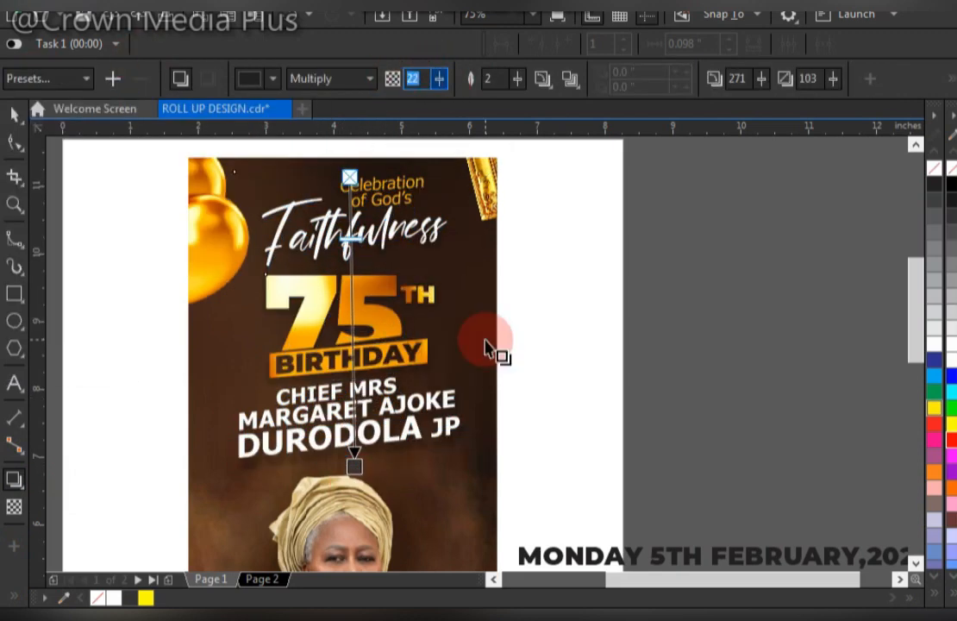
- Colour the text group's drop shadow black
key("space")
left_click(565, 340)
left_click(445, 386)
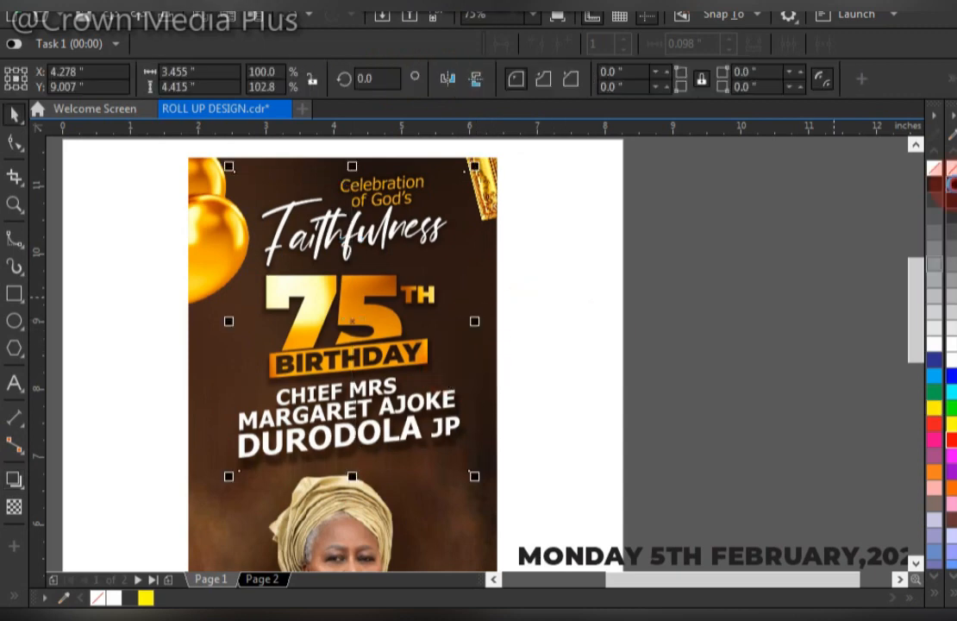
left_click(951, 183)
left_click(588, 335)
- Enlarge the portrait to about 104% and nudge it up slightly beneath the celebrant's name
scroll(373, 420, "down", 3)
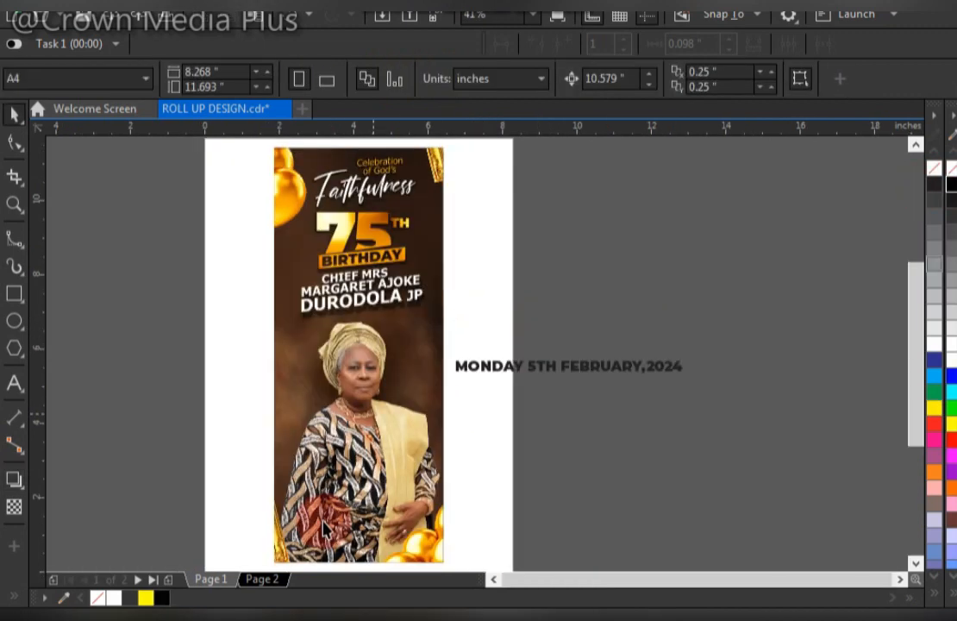
left_click(321, 371)
left_click_drag(456, 196, 464, 186)
scroll(377, 409, "up", 3)
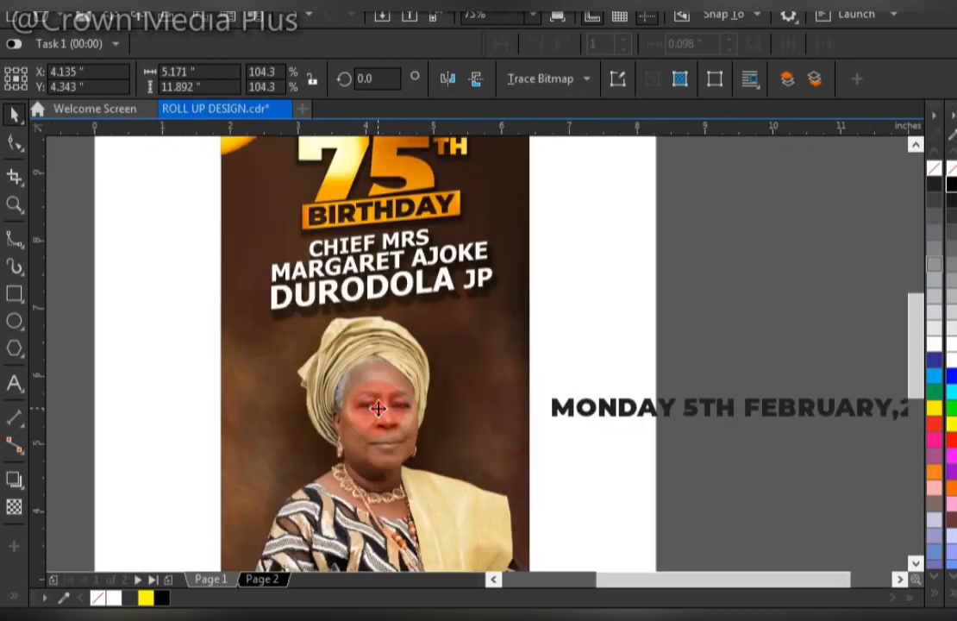
left_click_drag(381, 405, 380, 401)
- Move the date beside the banner and shorten it into four lines reading MON., 5TH, FEB. and 2024
left_click_drag(642, 415, 609, 353)
double_click(636, 334)
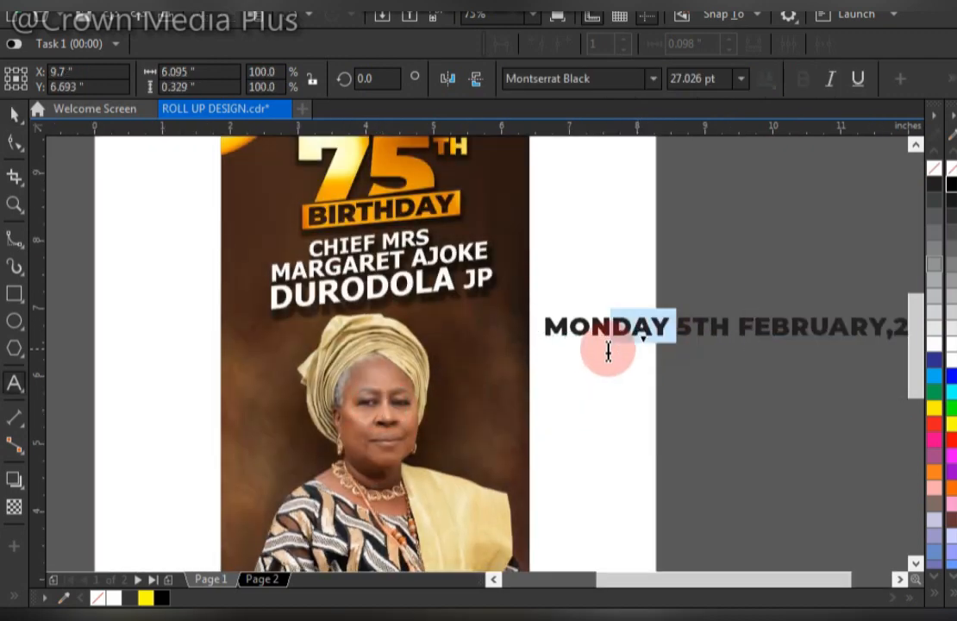
type(".")
key("Return")
left_click(608, 364)
key("Return")
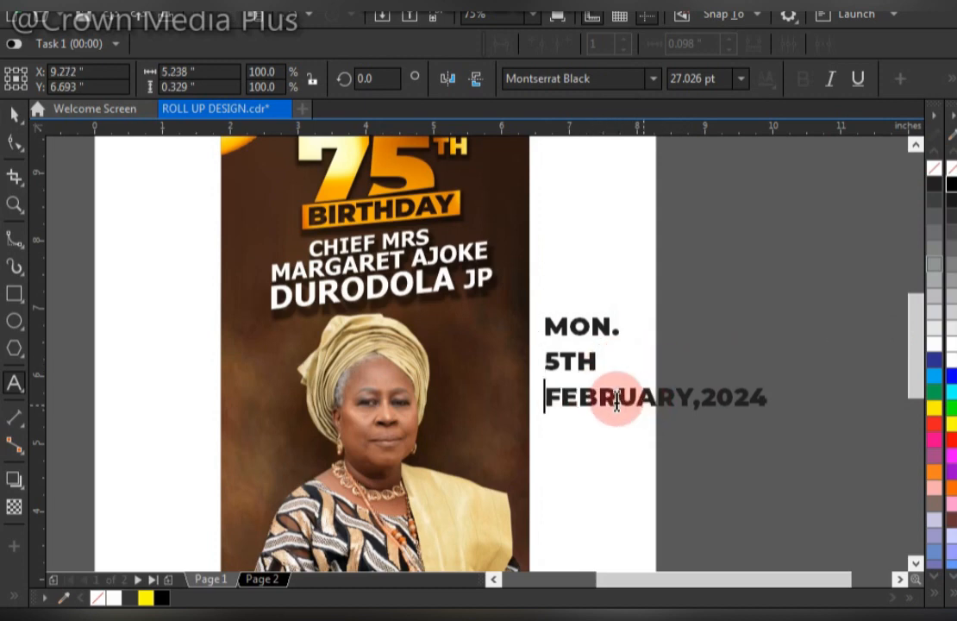
key("Return")
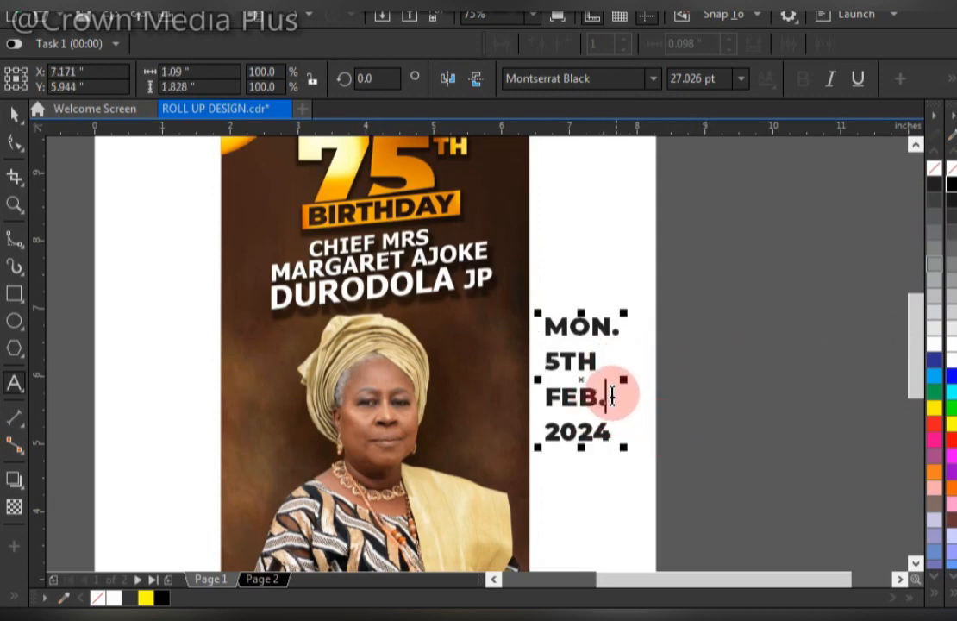
- Set the four-line date in bold Gisha
key("ctrl+space")
left_click(598, 79)
type("Gisha")
key("Return")
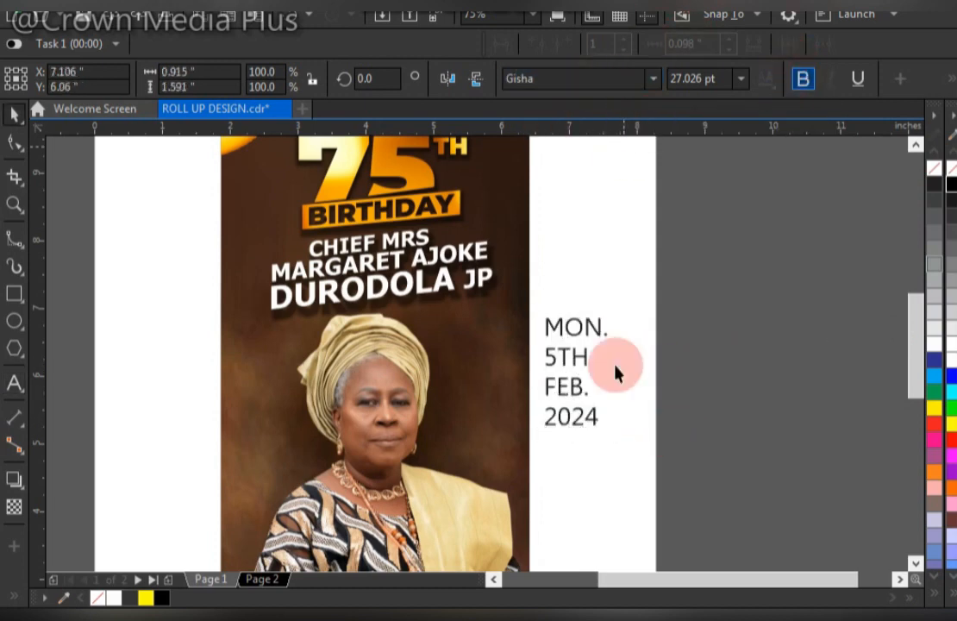
key("F2")
left_click_drag(746, 258, 478, 502)
key("F4")
- Copy the text style and gold colour of Celebration of God's onto the date, and make the date bold
left_click(488, 167, "ctrl")
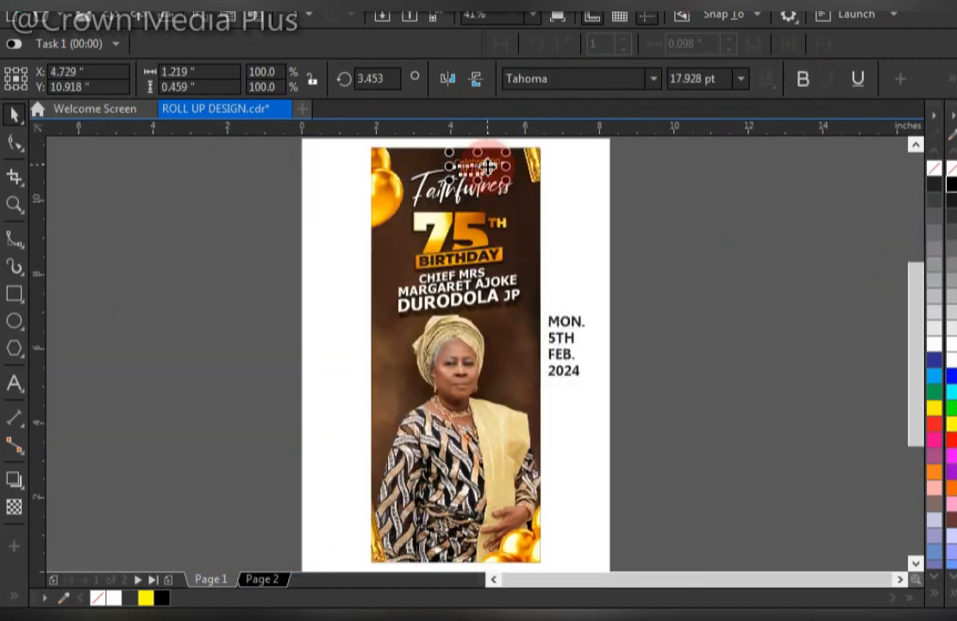
left_click_drag(488, 167, 566, 323)
key("F2")
left_click_drag(507, 294, 611, 367)
left_click(803, 79)
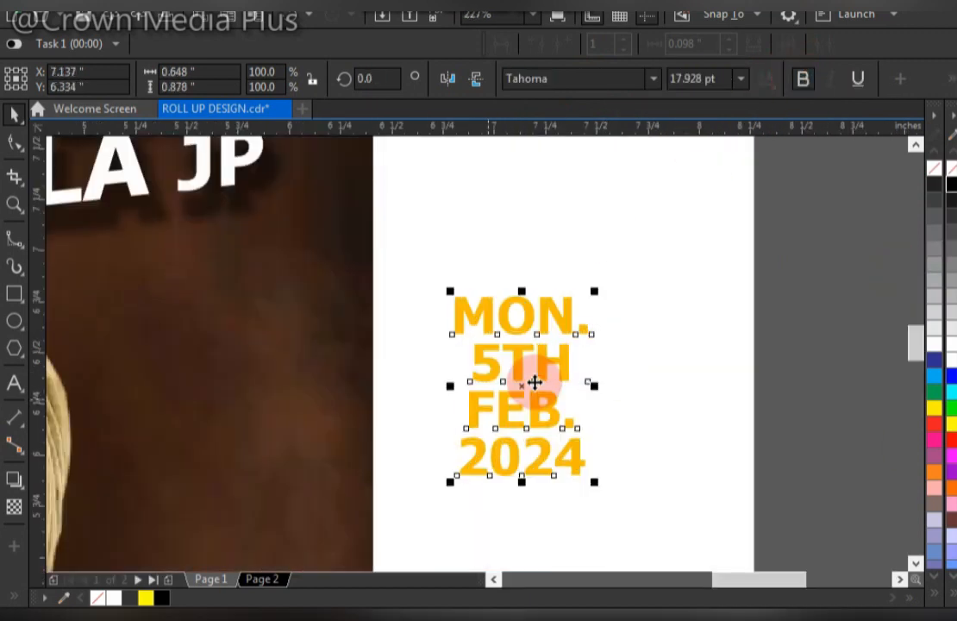
- Break the date apart into separate lines and remove the bold from MON
key("ctrl+k")
left_click(573, 325)
left_click(803, 79)
- Enlarge 5TH and FEB. to match the width of MON., and fit a non-bold 2024 closely beneath them
left_click(546, 361)
left_click(553, 404)
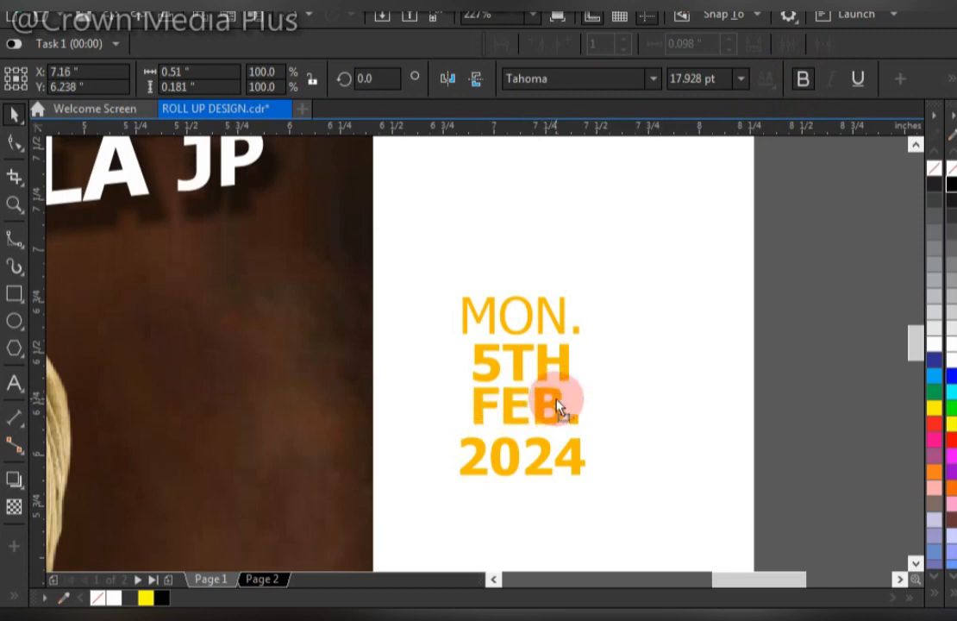
left_click_drag(592, 333, 601, 325)
left_click(546, 363)
left_click_drag(543, 396, 540, 401)
left_click(544, 477)
left_click(806, 85)
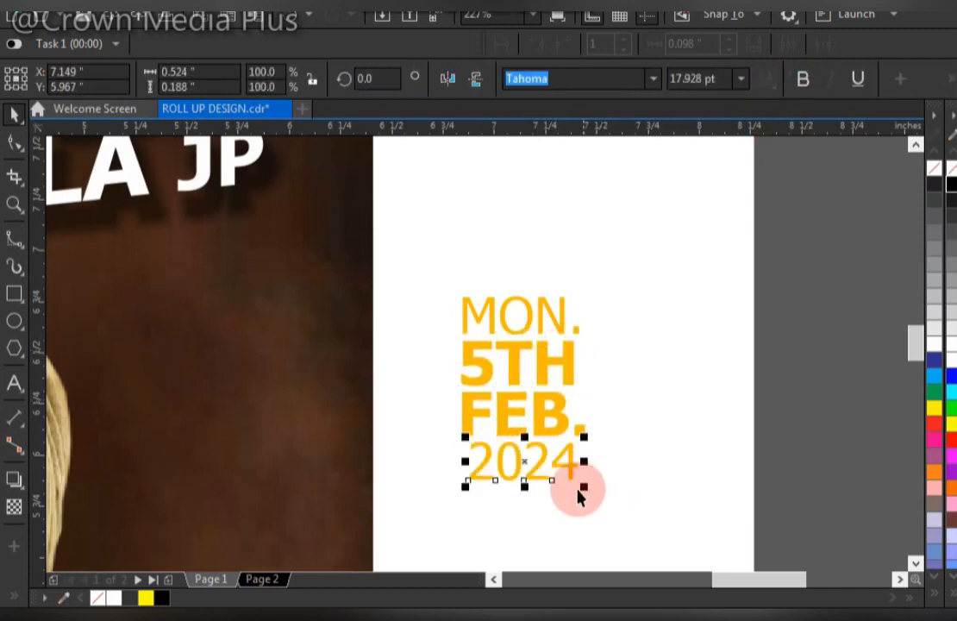
left_click_drag(583, 487, 570, 492)
- Group the date lines, and place them on the banner beside the headtie, tilted to about 10.7 degrees
left_click_drag(614, 274, 446, 496)
key("ctrl+g")
scroll(518, 422, "down", 2)
left_click_drag(523, 419, 415, 402)
left_click(399, 400)
left_click(498, 405)
- Nudge the date group up slightly, closer to the end of the celebrant's name
scroll(498, 412, "down", 3)
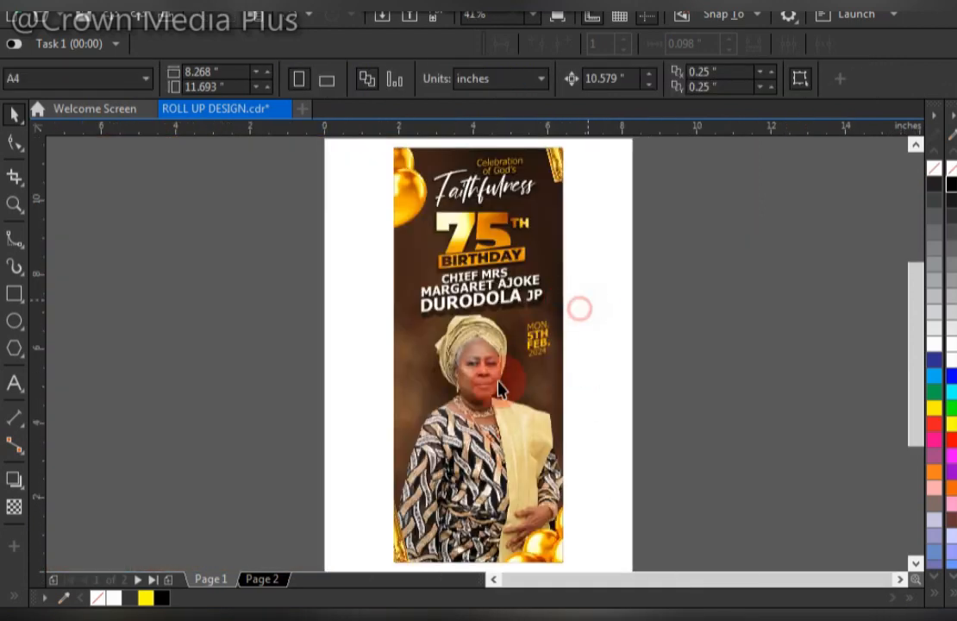
left_click(534, 335)
scroll(542, 334, "up", 2)
left_click_drag(542, 334, 542, 319)
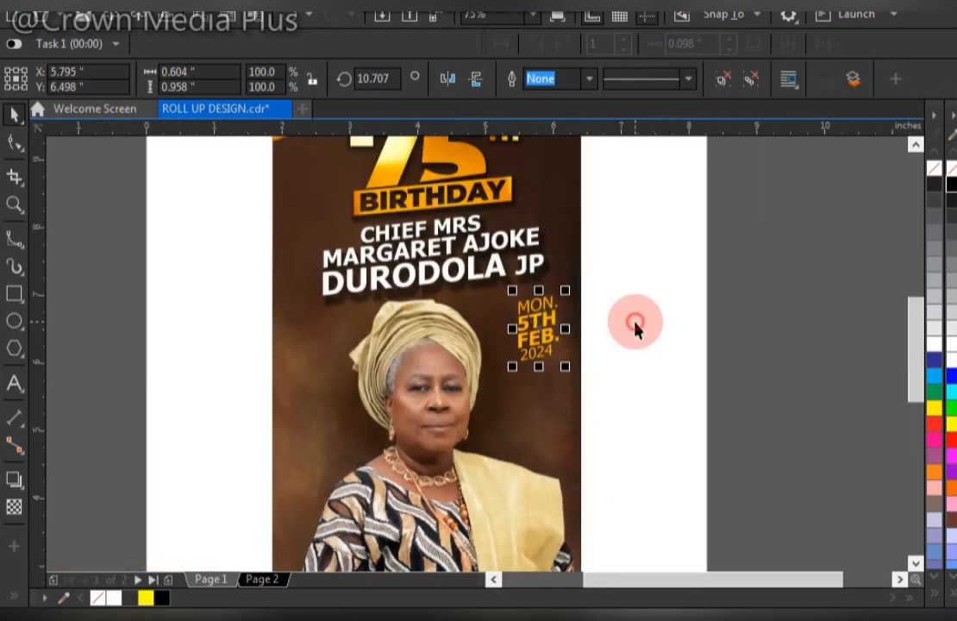
left_click(635, 319)
- Group all the banner elements and scale the banner down slightly on the page
key("F4")
scroll(617, 268, "down", 2)
key("F2")
left_click_drag(464, 204, 638, 441)
key("ctrl+a")
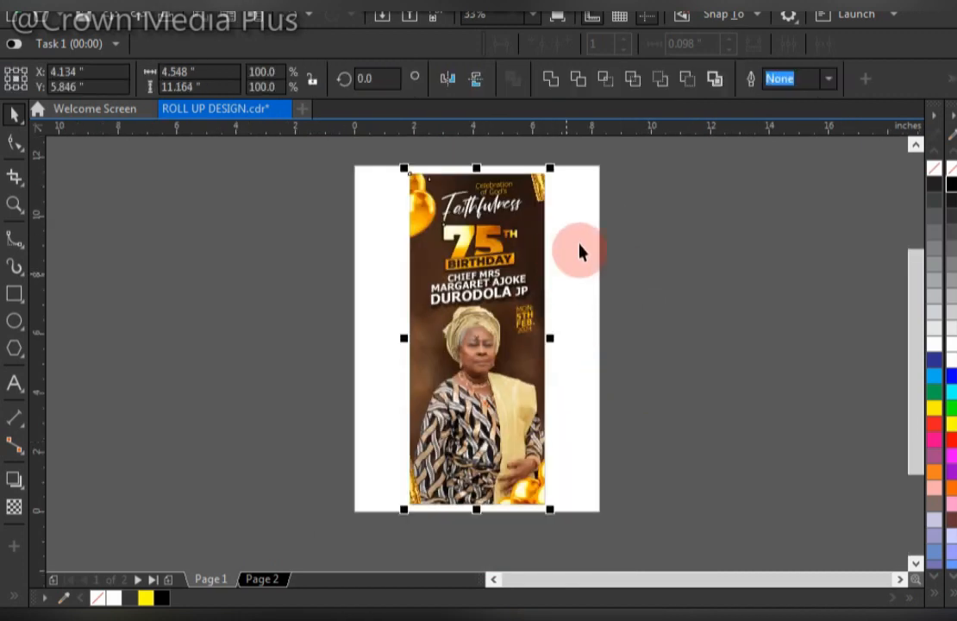
key("ctrl+g")
left_click_drag(550, 169, 562, 179)
left_click(597, 275)
key("F2")
left_click_drag(378, 158, 572, 514)
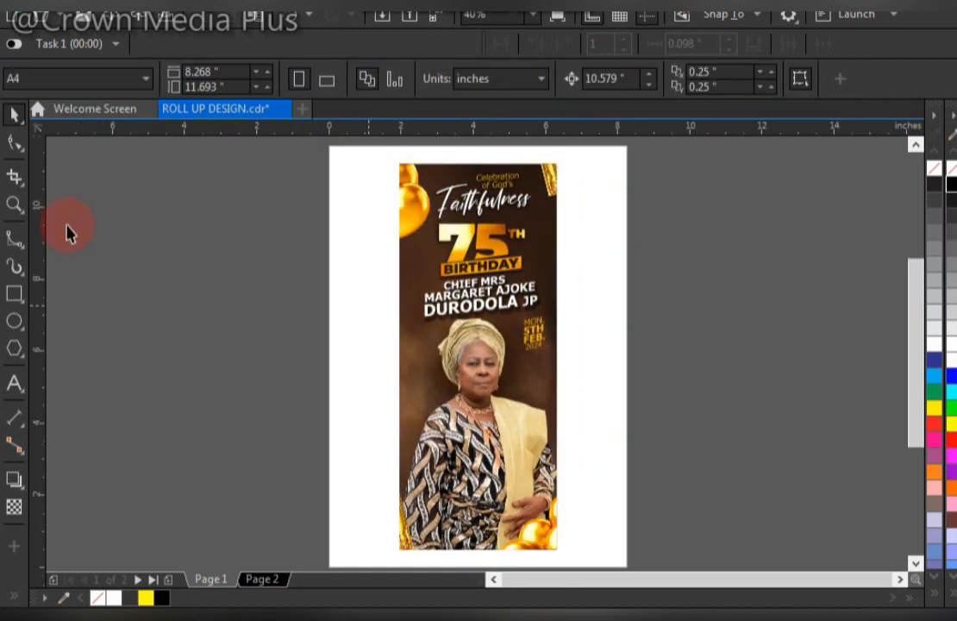
- Draw a black rectangle about 5.7 by 11.6 inches, send it behind the banner, and centre the two on each other
left_click_drag(381, 160, 594, 531)
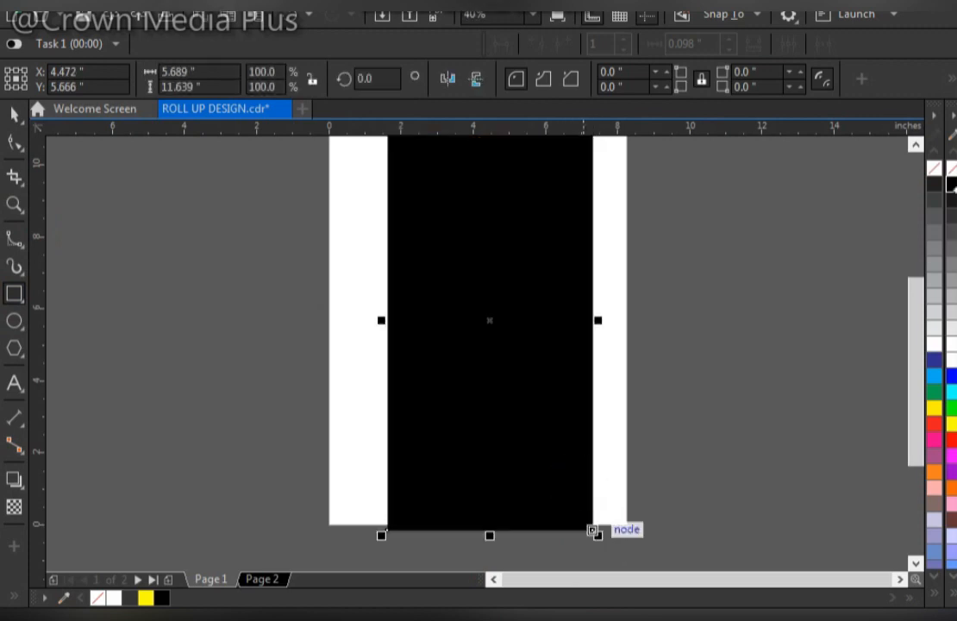
key("shift+Page_Down")
key("F4")
left_click(513, 252, "shift")
key("c")
key("e")
left_click(674, 324)
- Enlarge the black backdrop rectangle around its centre to about 7 by 12.6 inches
key("F10")
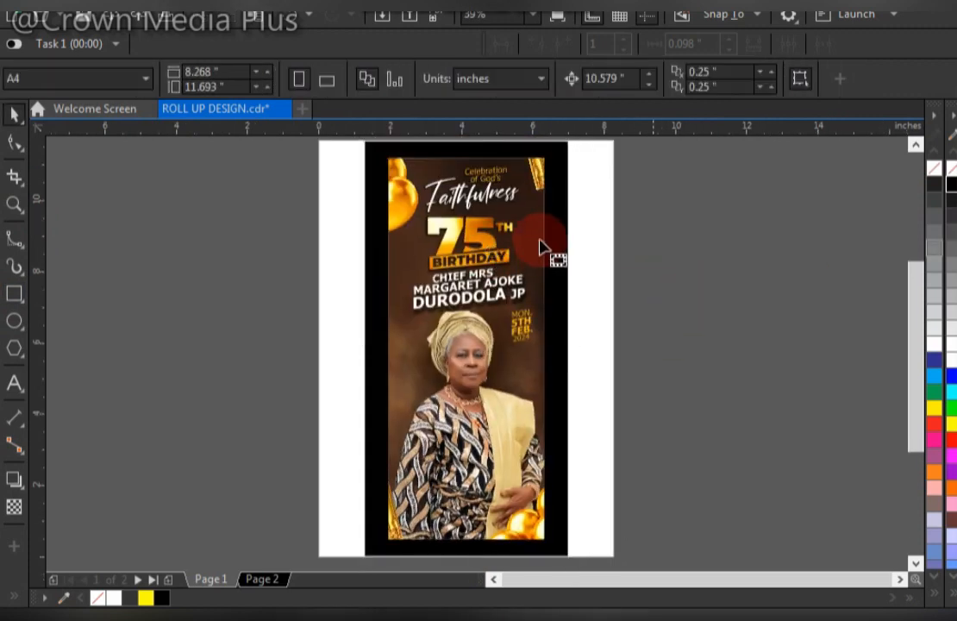
left_click(541, 242)
key("space")
left_click(569, 358)
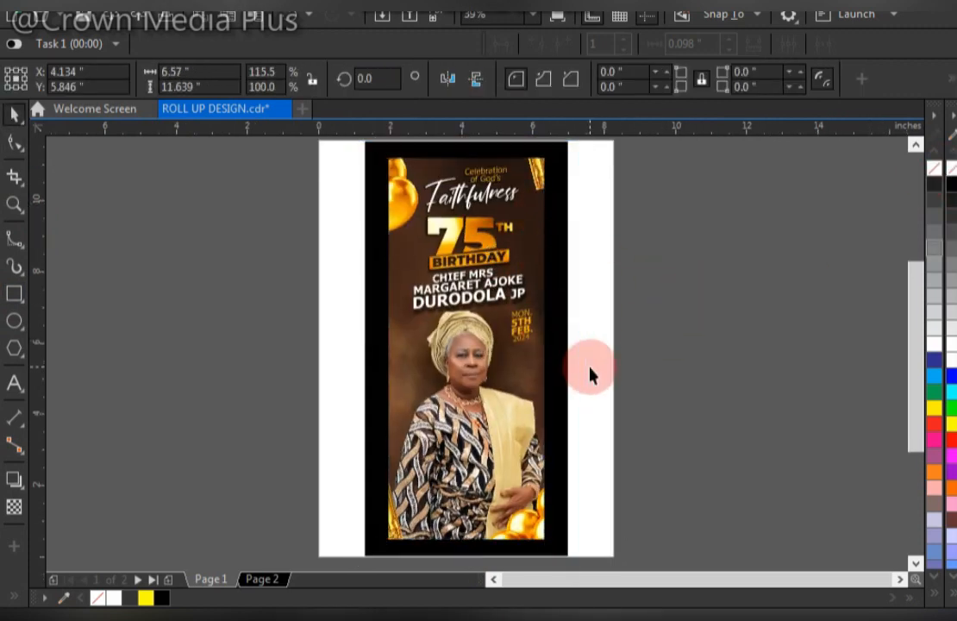
left_click_drag(590, 367, 590, 367)
key("F4")
left_click_drag(490, 160, 490, 143)
left_click_drag(606, 414, 613, 414)
key("Escape")
- Draw a light gray bar about 4.57 by 0.16 inches along the banner's upper edge
key("F2")
left_click_drag(570, 252, 358, 165)
key("F6")
mouse_move(211, 314)
left_mouse_down()
mouse_move(815, 345)
mouse_move(804, 345)
left_mouse_up()
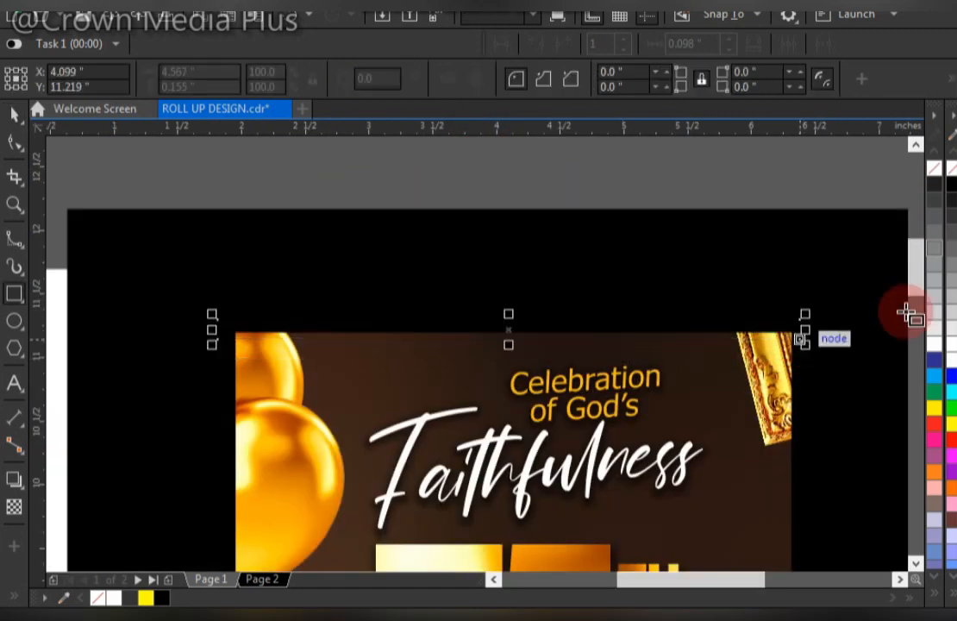
left_click(935, 293)
- Draw a darker gray end cap about 0.06 by 0.29 inches at the bar's right end, and copy it to the left end
scroll(746, 332, "up", 2)
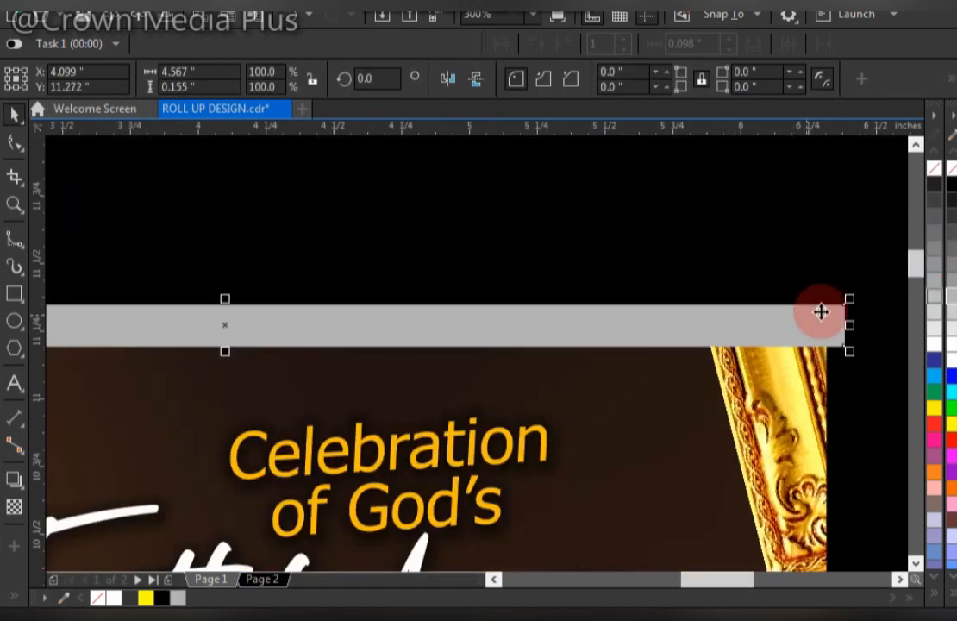
left_click_drag(842, 286, 856, 362)
key("space")
scroll(845, 335, "down", 2)
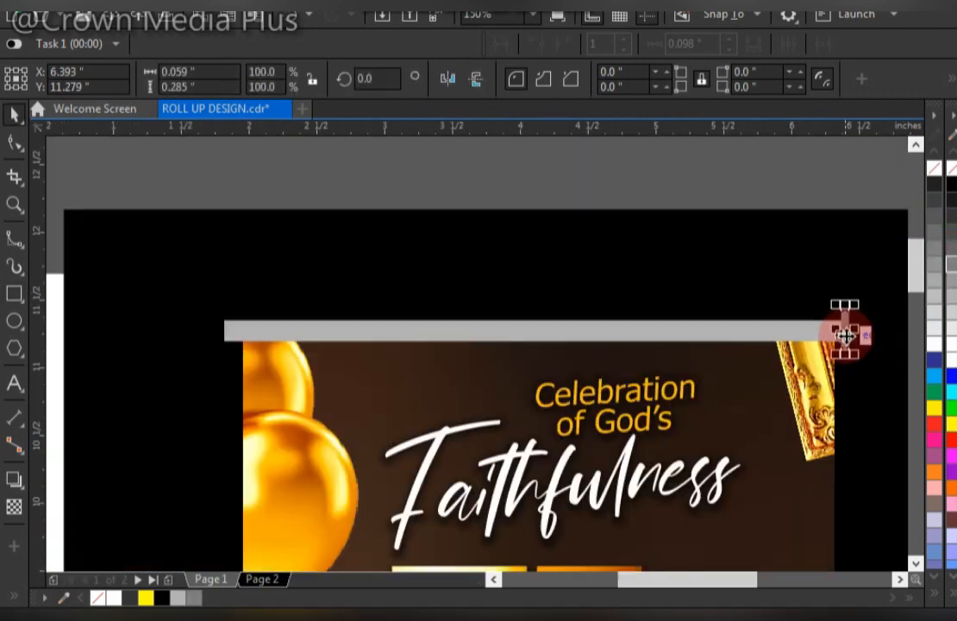
left_click_drag(221, 333, 221, 333)
right_click(221, 333)
- Group the bar with its end caps and centre it horizontally on the banner
left_click_drag(148, 263, 859, 378)
key("ctrl+g")
left_click(805, 384, "shift")
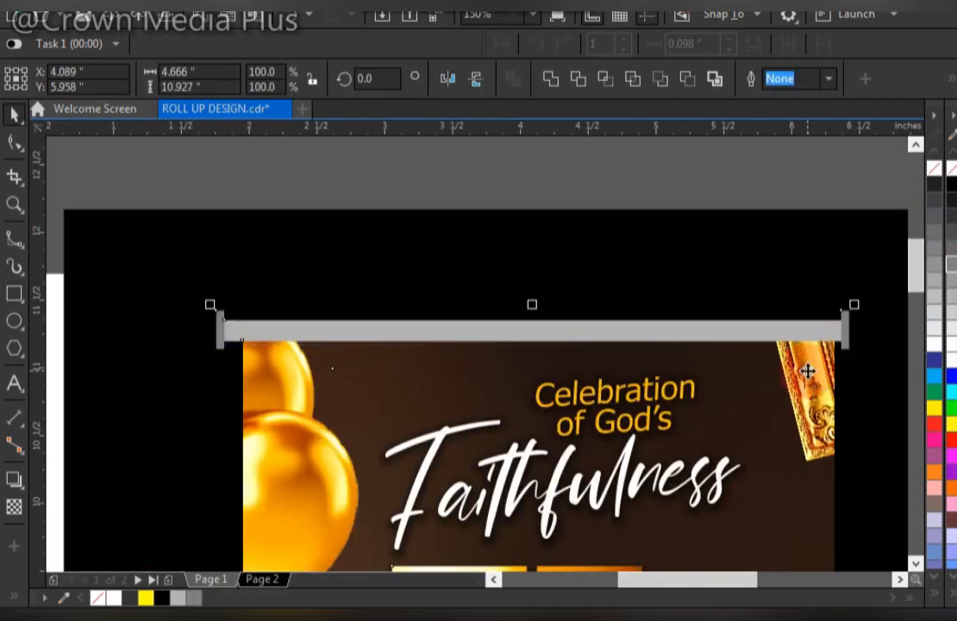
key("c")
key("F4")
- Copy the capped bar to the banner's lower edge as a taller base, touching the artwork
left_click(684, 259)
left_click(503, 175)
left_click_drag(519, 180, 502, 519)
left_click(594, 548)
scroll(463, 552, "up", 2)
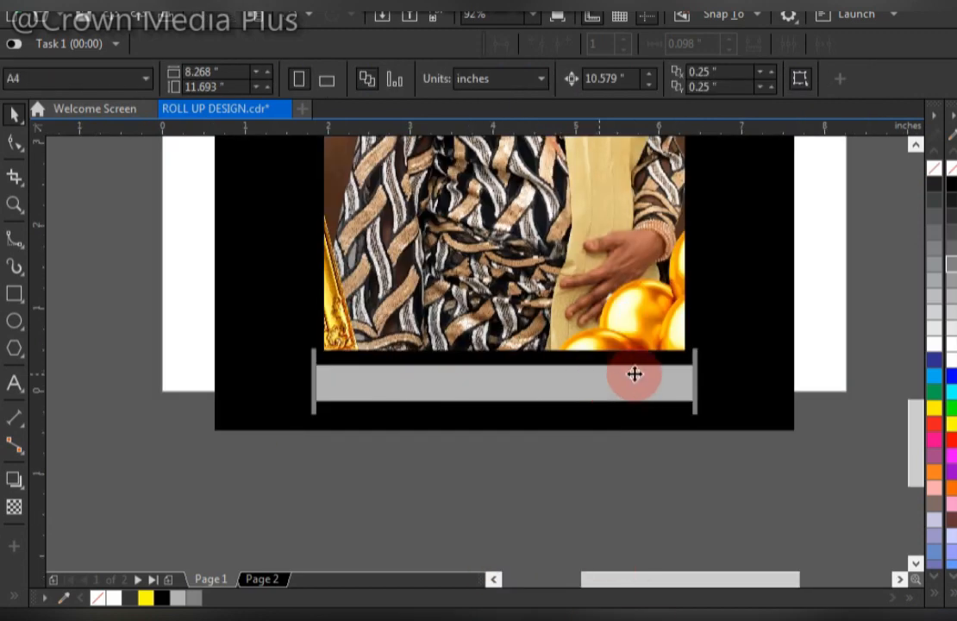
left_click_drag(635, 376, 653, 369)
left_click(517, 442)
- Recolour the black backdrop rectangle to a very dark reddish brown
key("F4")
key("ctrl+a")
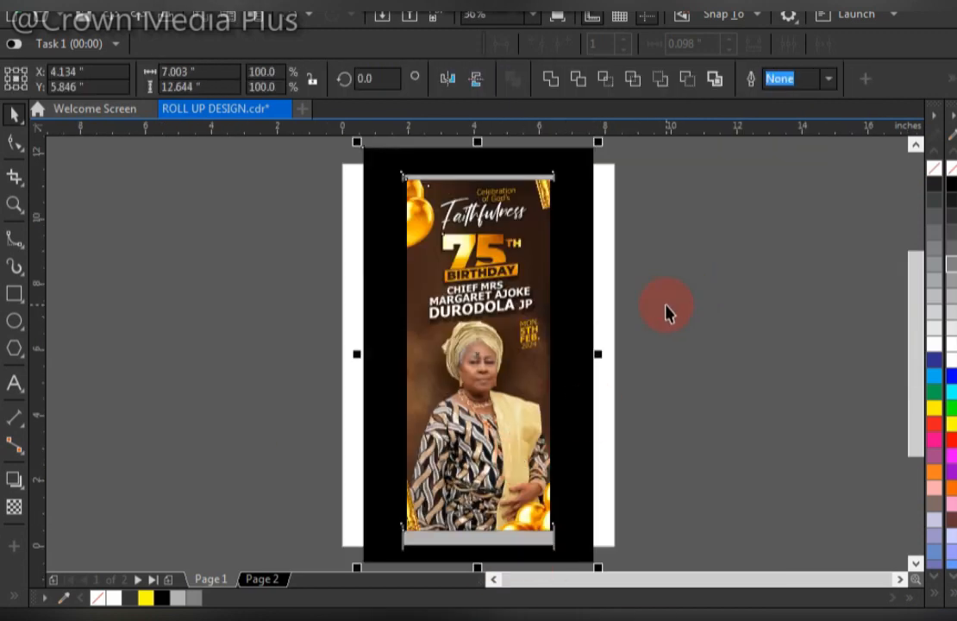
left_click(573, 337)
key("ctrl+a")
left_click(576, 340)
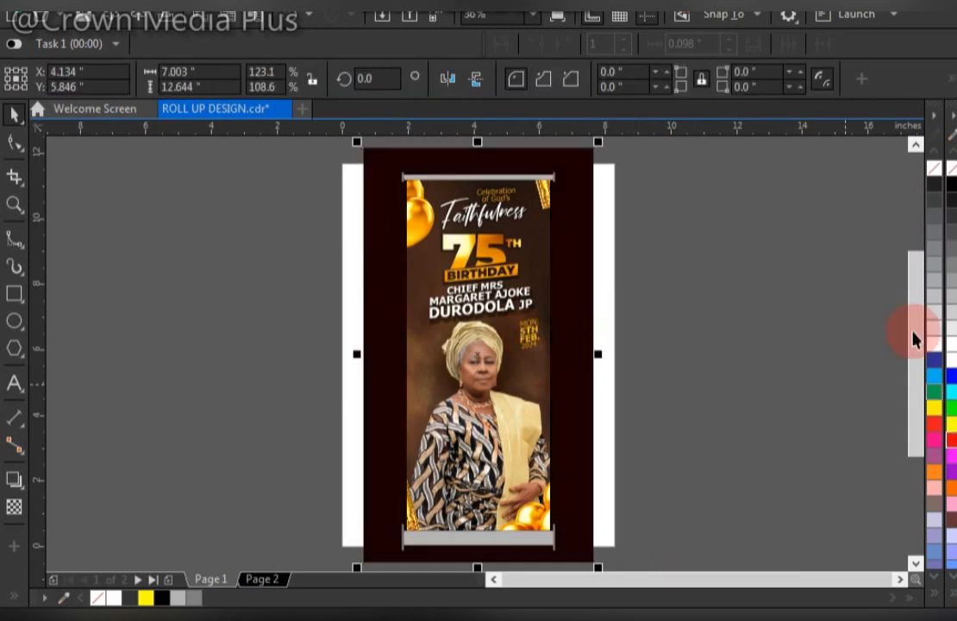
left_click(667, 399)
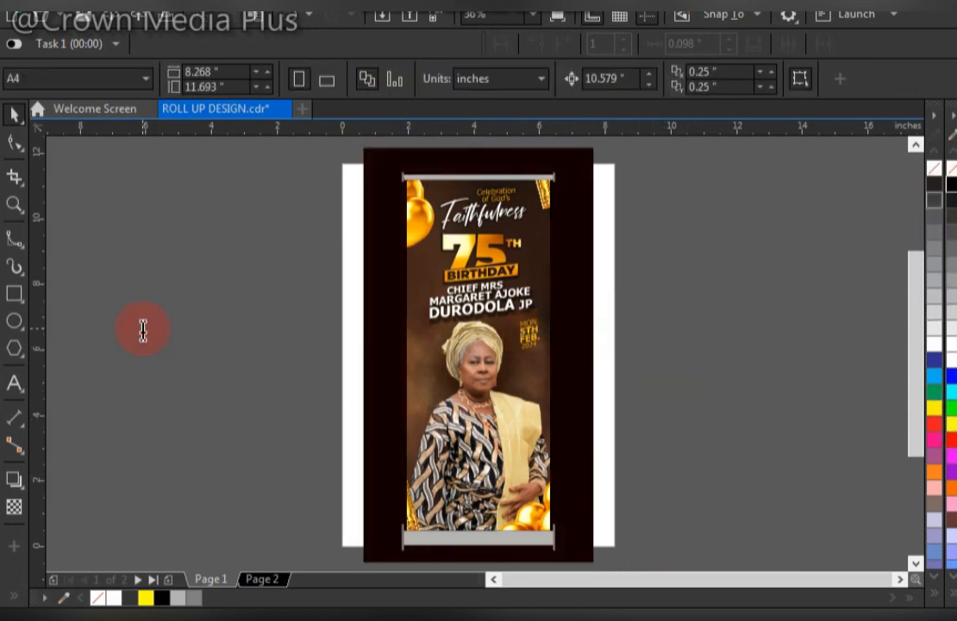
- Add a dark red ROLL UP DESIGN title in bold Tahoma, rotated 90 degrees along the backdrop's left margin
key("F8")
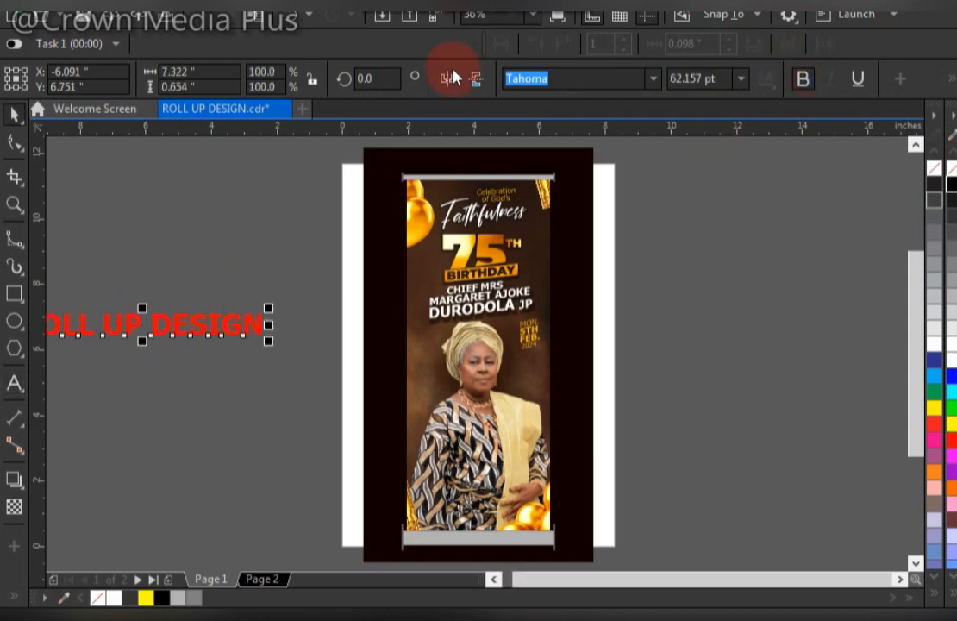
key("Return")
left_click_drag(141, 298, 384, 337)
left_click(385, 212)
left_click(385, 288)
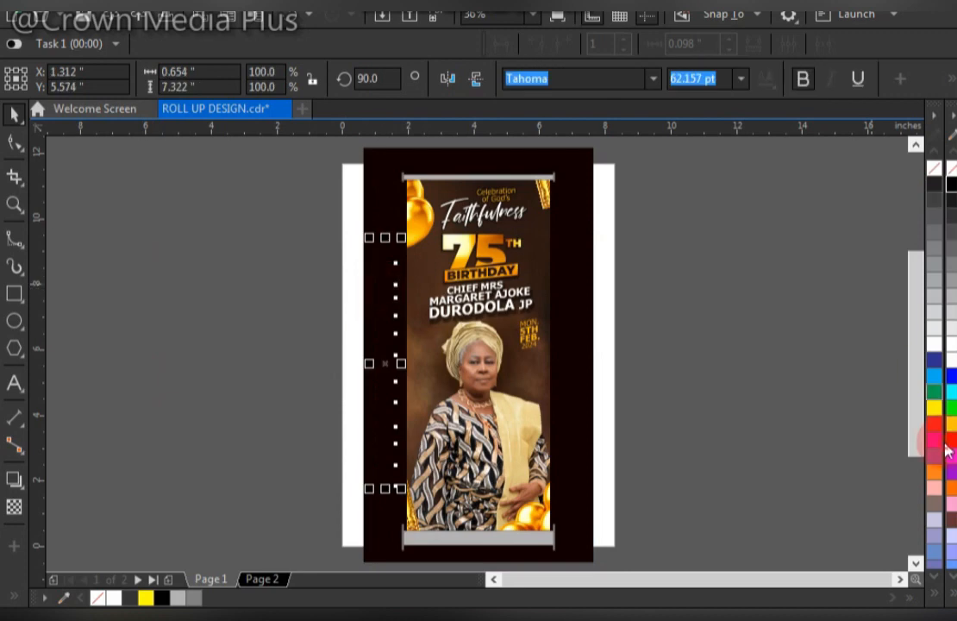
left_click(662, 297)
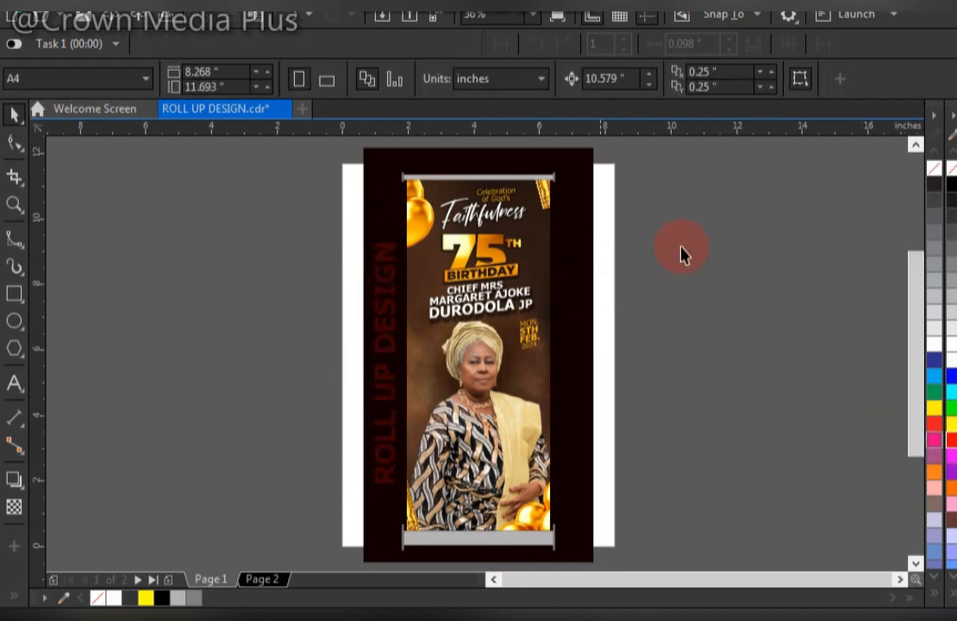
- Enlarge the whole composition to cover the page and check it in full-screen preview
key("ctrl+a")
left_click(735, 264)
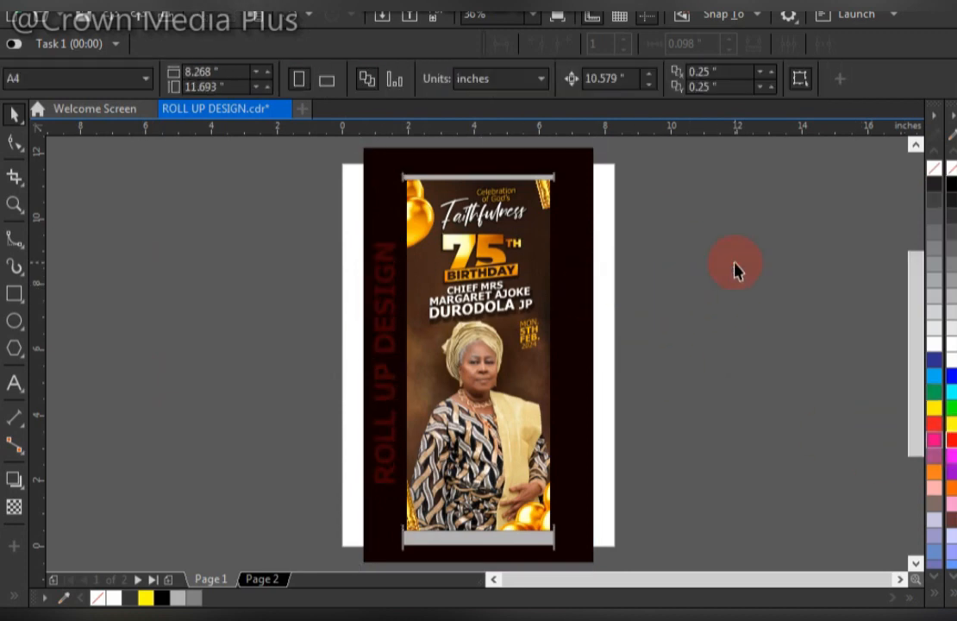
key("F9")
key("F9")
scroll(735, 264, "down", 1)
key("ctrl+a")
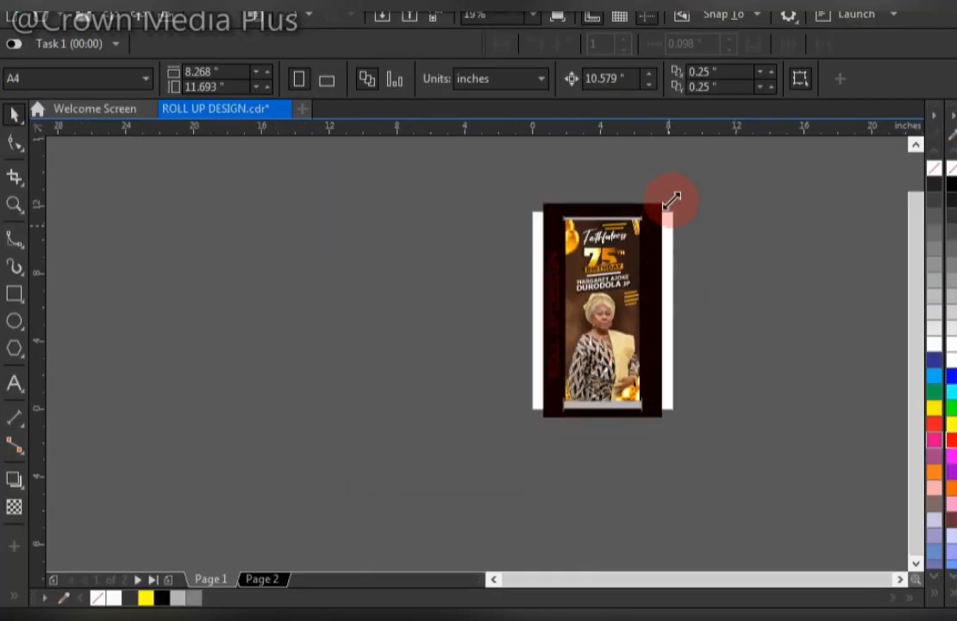
left_click_drag(670, 199, 717, 174)
key("F9")
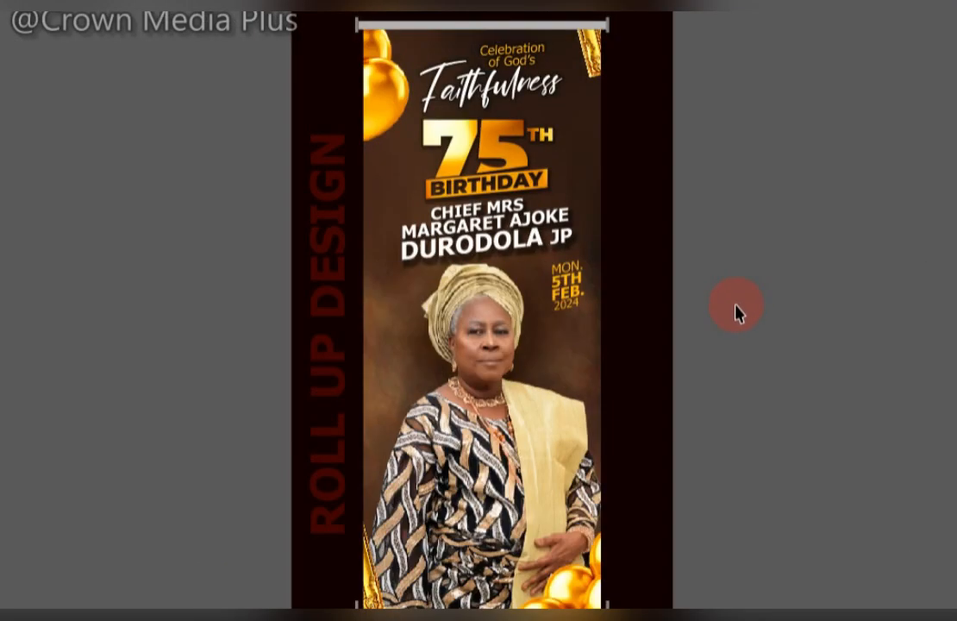
key("F9")
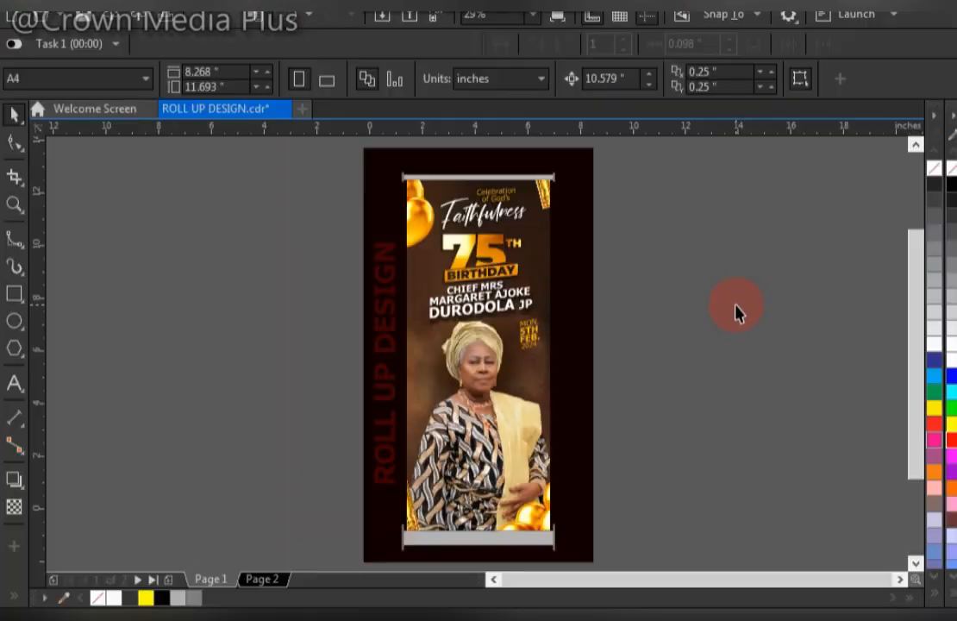